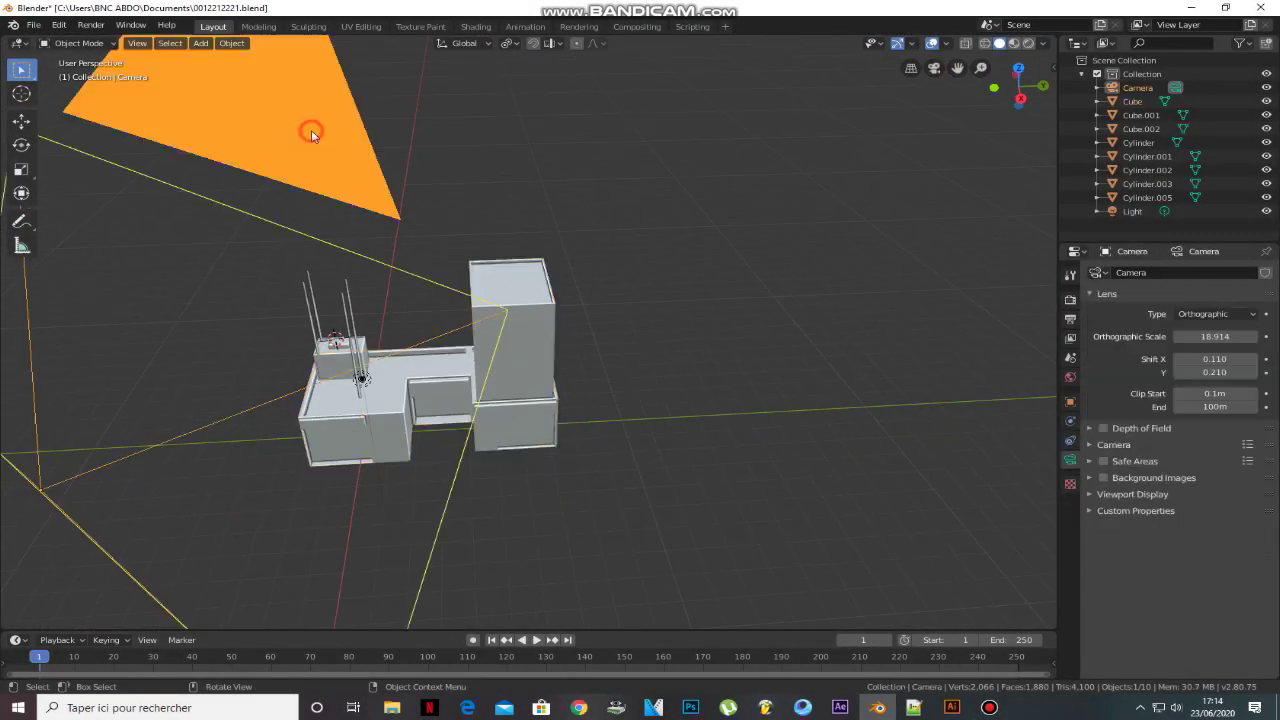
# - Select the Cube building block in the 3D viewport
pyautogui.click(507, 340)
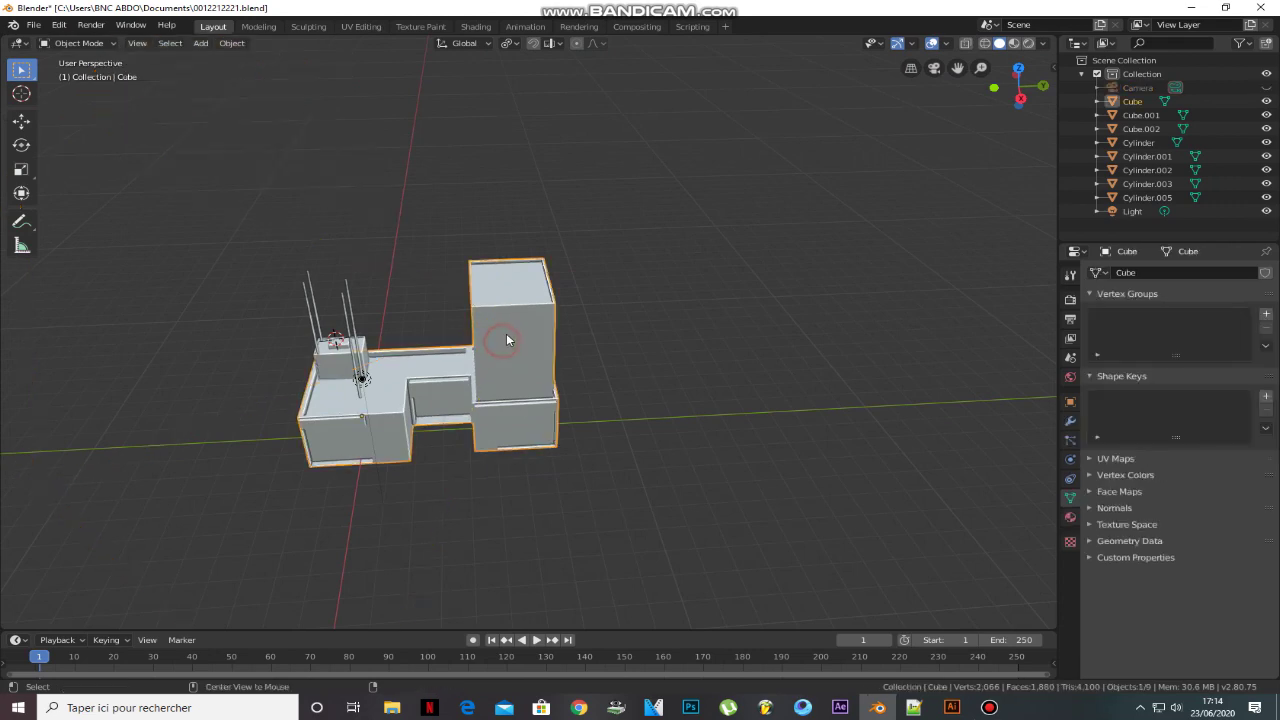
# - Inset the tall block's two front faces and narrow the upper inset face along Y
pyautogui.scroll(3, 507, 340)
pyautogui.press('Tab')
pyautogui.click(525, 320)
pyautogui.moveTo(525, 320); pyautogui.dragTo(540, 440, button='middle')
pyautogui.keyDown('shift'); pyautogui.click(540, 445); pyautogui.keyUp('shift')
pyautogui.press('i')
pyautogui.click(609, 450)
pyautogui.click(534, 343)
pyautogui.press('s')
pyautogui.press('y')
pyautogui.click(642, 375)
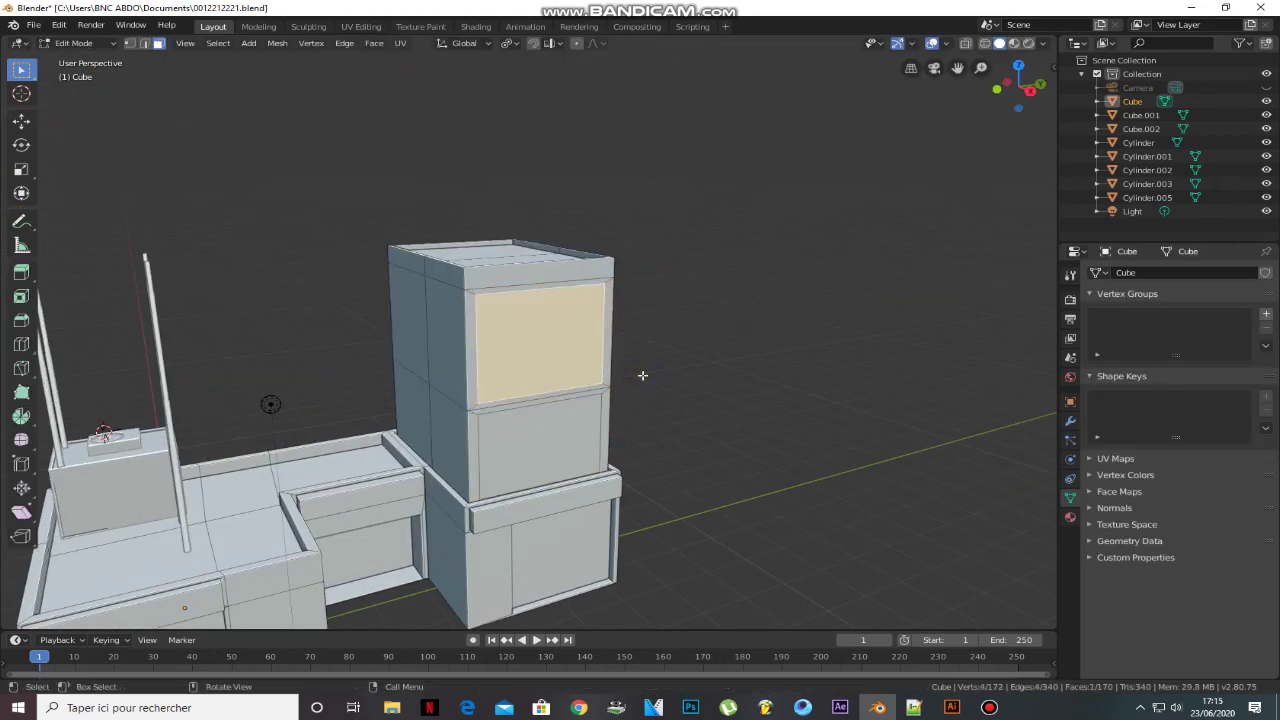
# - Rescale both inset faces around a different pivot point, then scale them along Z
pyautogui.keyDown('shift'); pyautogui.click(571, 443); pyautogui.keyUp('shift')
pyautogui.press('s')
pyautogui.click(577, 443)
pyautogui.click(511, 43)
pyautogui.click(490, 107)
pyautogui.press('s')
pyautogui.press('z')
pyautogui.click(600, 615)
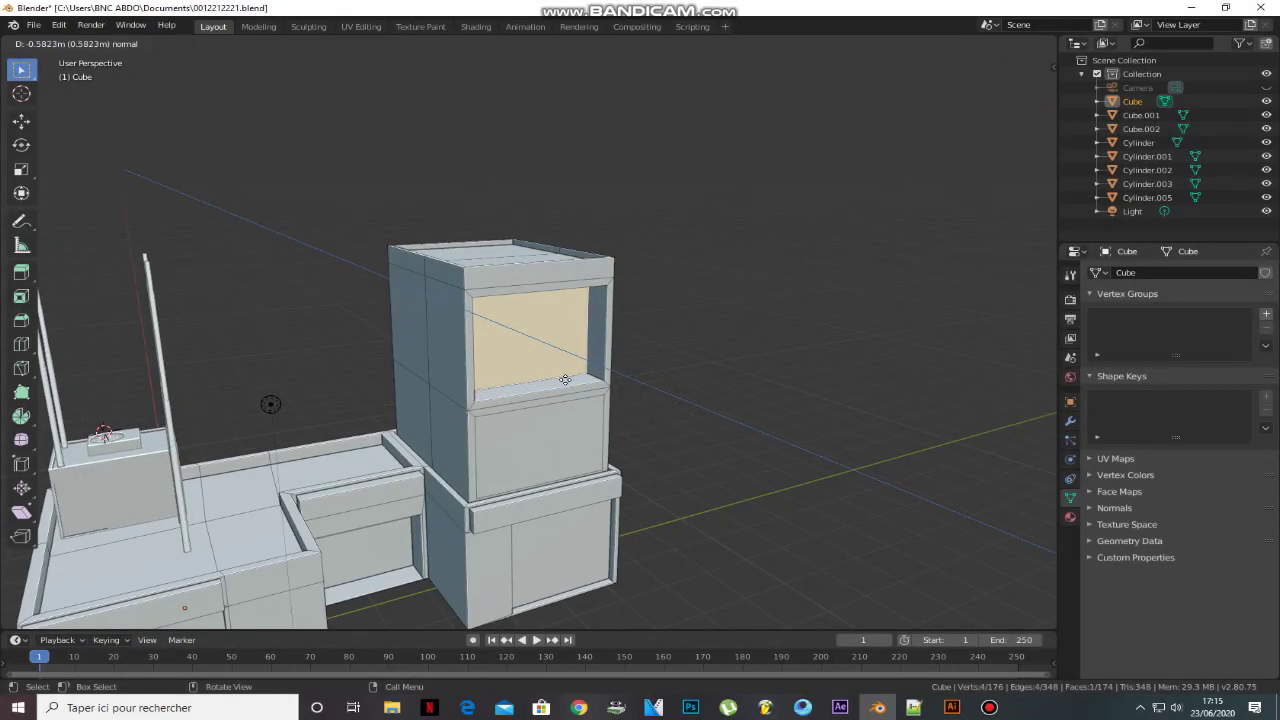
# - Delete the recessed upper and lower front faces to open the cavities
pyautogui.click(565, 380)
pyautogui.press('x')
pyautogui.click(566, 411)
pyautogui.click(566, 423)
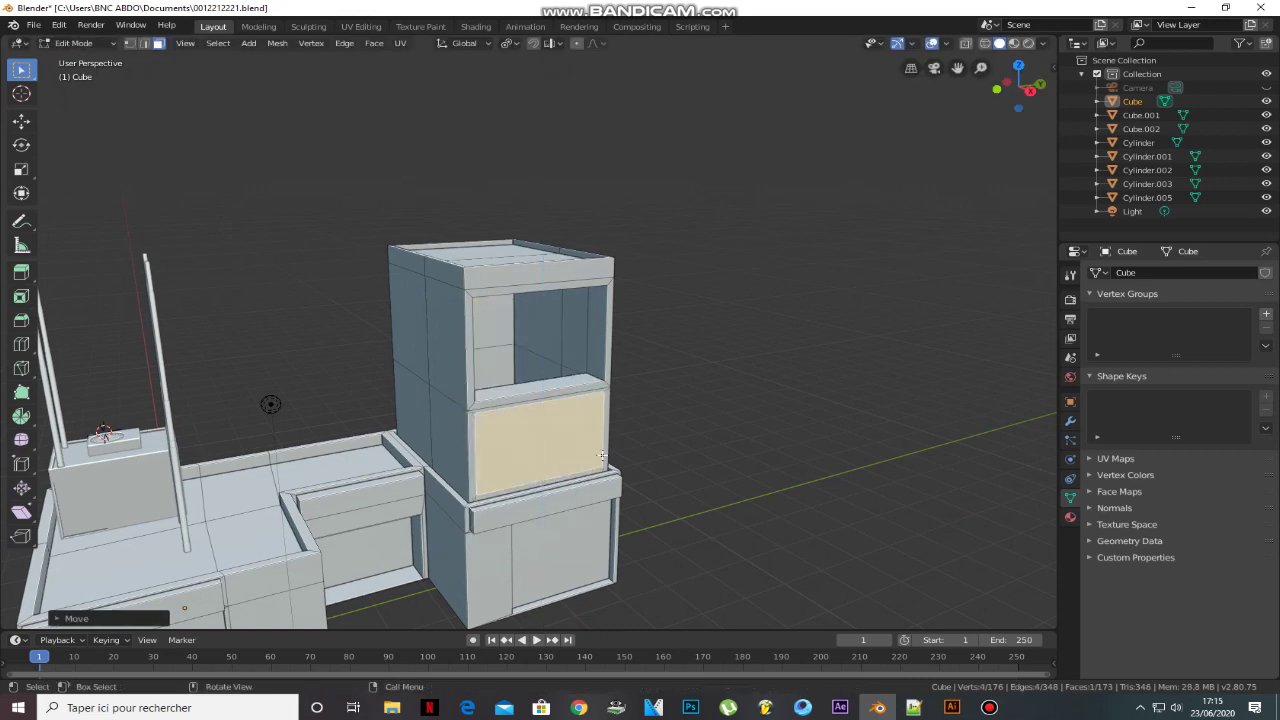
pyautogui.press('x')
pyautogui.click(591, 446)
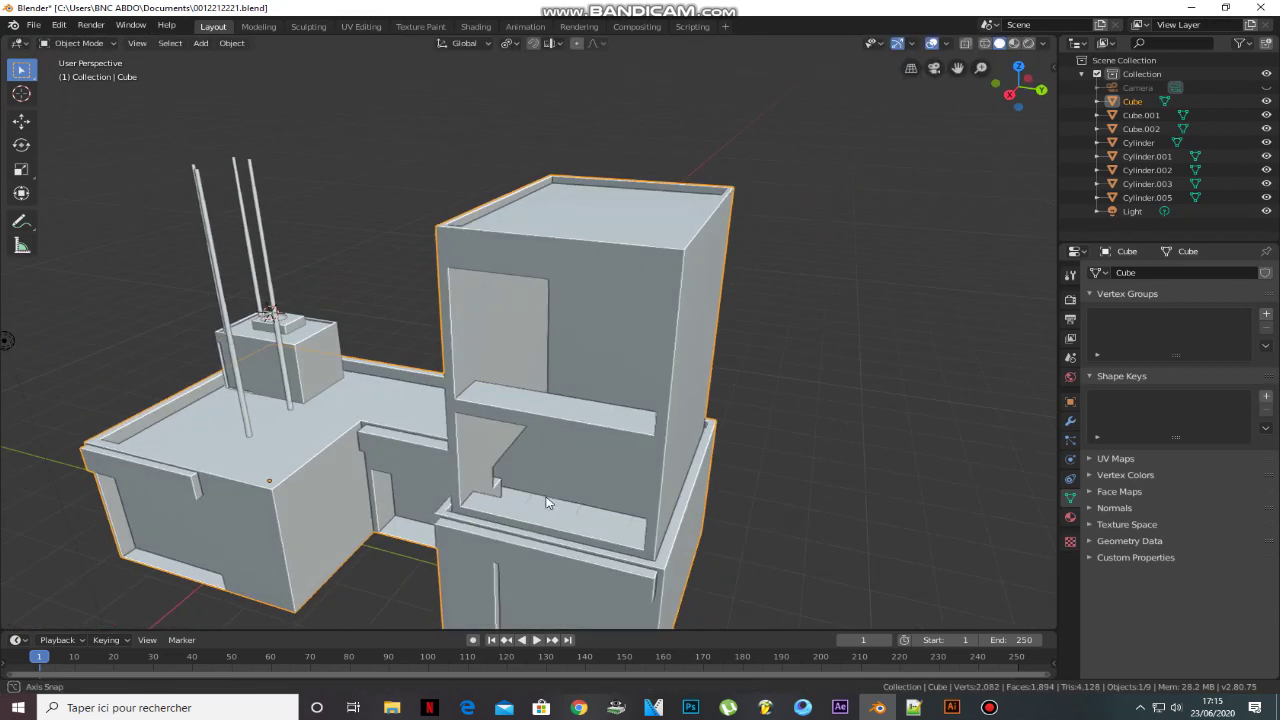
# - Move the cavity's floor face along Z and return to Object Mode
pyautogui.press('Tab')
pyautogui.click(540, 505)
pyautogui.press('g')
pyautogui.press('z')
pyautogui.click(533, 497)
pyautogui.press('Tab')
pyautogui.moveTo(533, 497)
pyautogui.mouseDown(button='middle')
pyautogui.moveTo(566, 474)
pyautogui.moveTo(609, 485)
pyautogui.moveTo(648, 475)
pyautogui.moveTo(579, 497)
pyautogui.mouseUp(button='middle')
pyautogui.scroll(-5, 579, 497)
pyautogui.moveTo(477, 463)
pyautogui.mouseDown(button='middle')
pyautogui.moveTo(470, 471)
pyautogui.moveTo(620, 348)
pyautogui.moveTo(520, 400)
pyautogui.mouseUp(button='middle')
# - Re-enter Edit Mode and select the block's lower side face
pyautogui.press('Tab')
pyautogui.scroll(5, 458, 424)
pyautogui.scroll(-4, 458, 424)
pyautogui.click(458, 424)
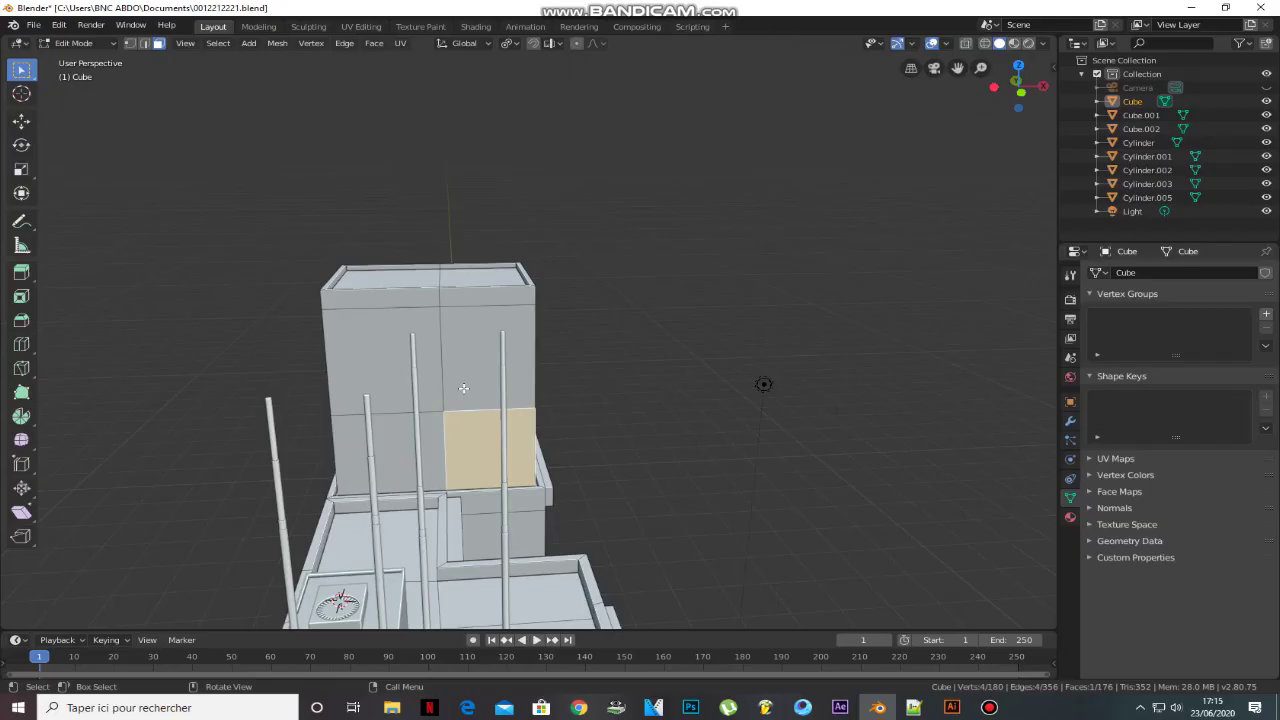
# - Add a centred edge loop and subdivide the selected side faces
pyautogui.keyDown('shift'); pyautogui.click(473, 358); pyautogui.keyUp('shift')
pyautogui.click(413, 318)
pyautogui.rightClick(413, 318)
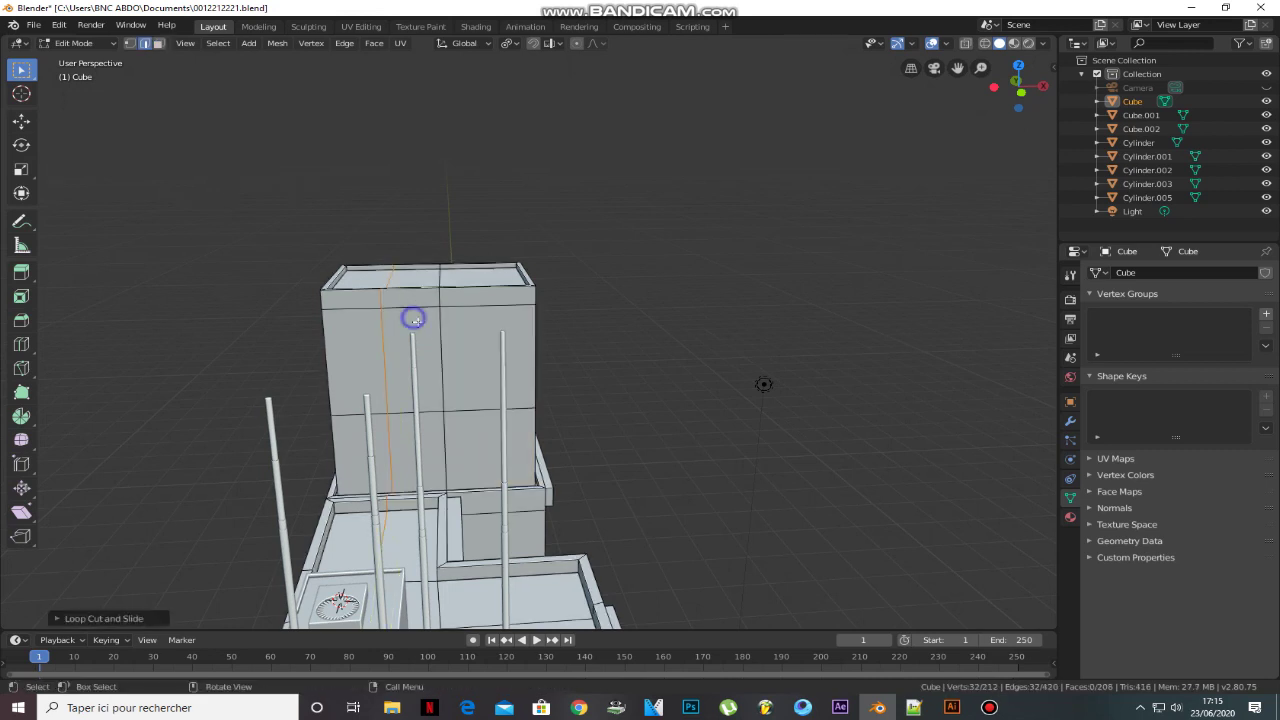
pyautogui.press('3')
pyautogui.click(481, 375)
pyautogui.keyDown('shift'); pyautogui.click(488, 450); pyautogui.keyUp('shift')
pyautogui.rightClick(514, 375)
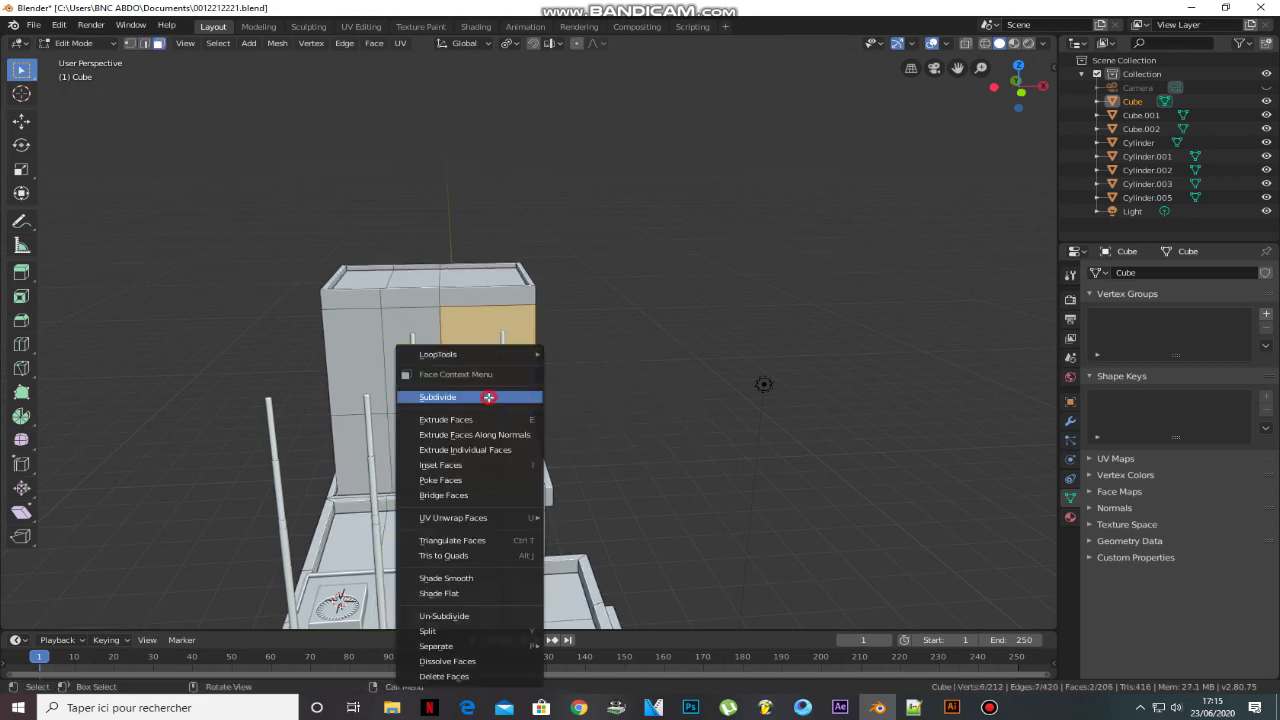
pyautogui.click(490, 395)
# - Inset each subdivided face individually and extrude the panes inward as windows
pyautogui.scroll(5, 510, 407)
pyautogui.press('i')
pyautogui.press('i')
pyautogui.click(566, 443)
pyautogui.moveTo(566, 443); pyautogui.dragTo(579, 485, button='middle')
pyautogui.press('e')
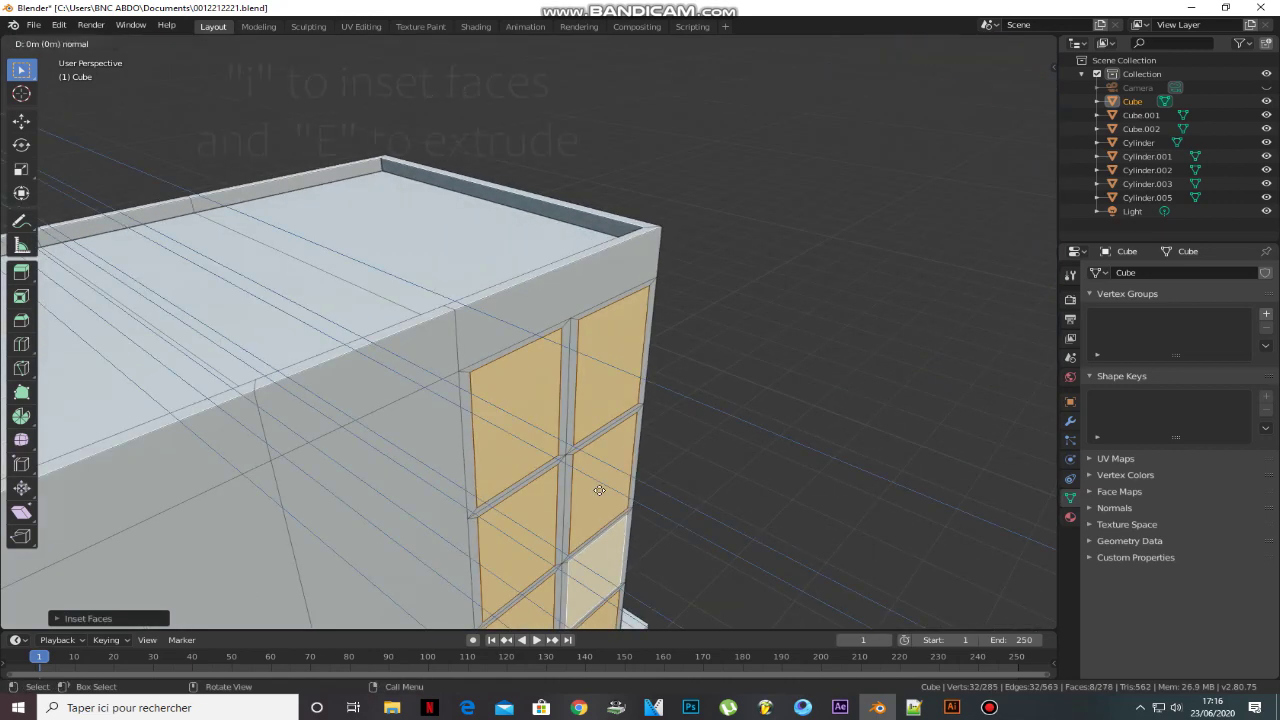
pyautogui.click(596, 489)
# - Extrude the thin strips between the panes outward as sills
pyautogui.scroll(-5, 591, 491)
pyautogui.scroll(5, 486, 443)
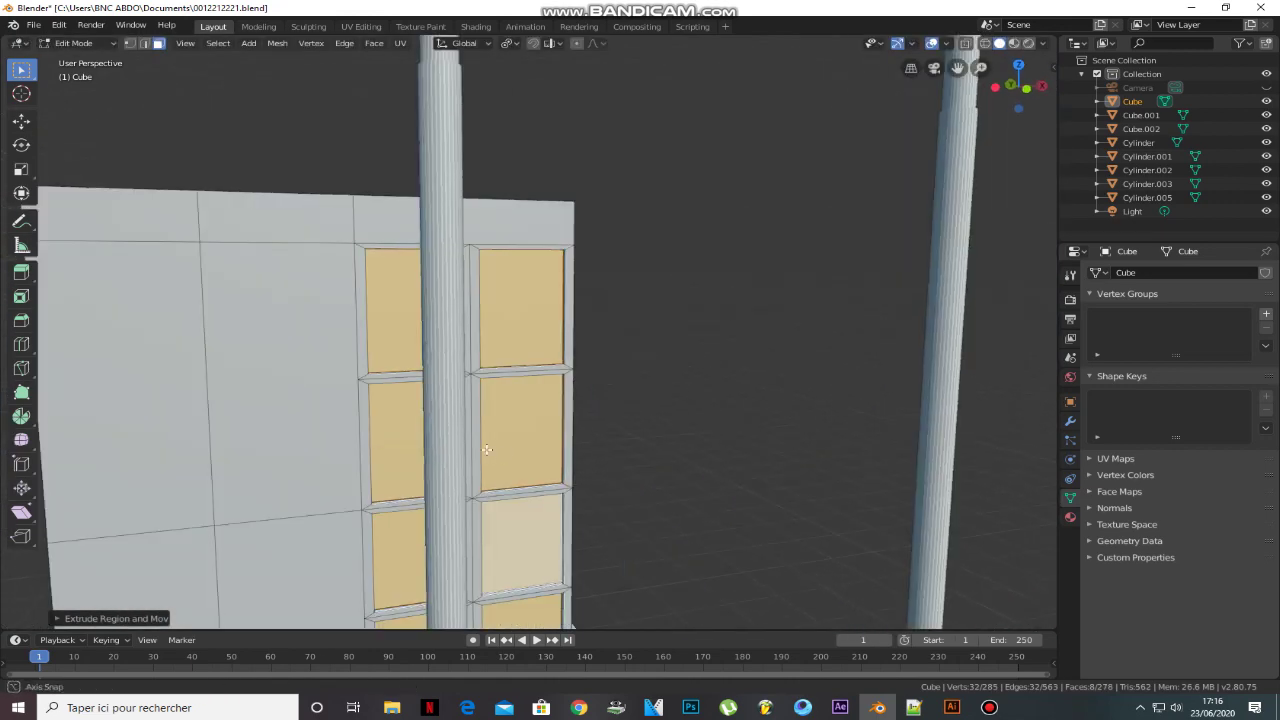
pyautogui.moveTo(486, 443); pyautogui.dragTo(409, 398, button='middle')
pyautogui.click(389, 400)
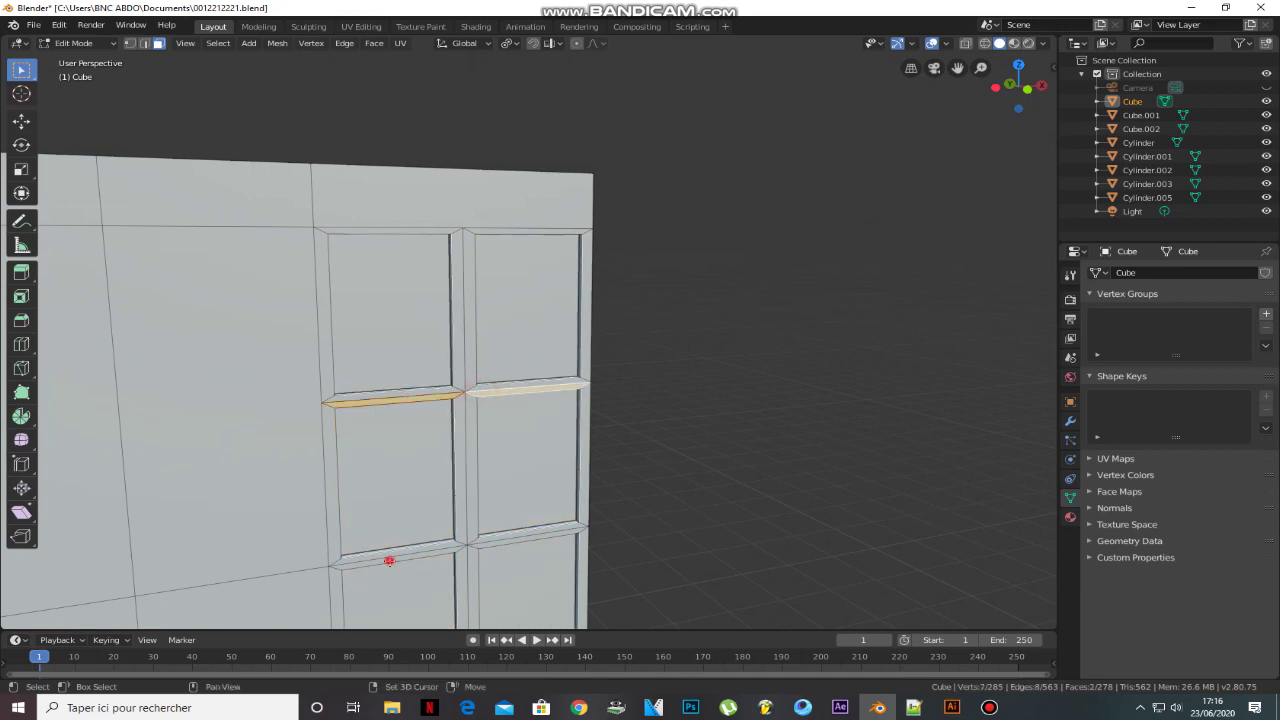
pyautogui.keyDown('shift'); pyautogui.click(500, 541); pyautogui.keyUp('shift')
pyautogui.moveTo(500, 541); pyautogui.dragTo(390, 440, button='middle')
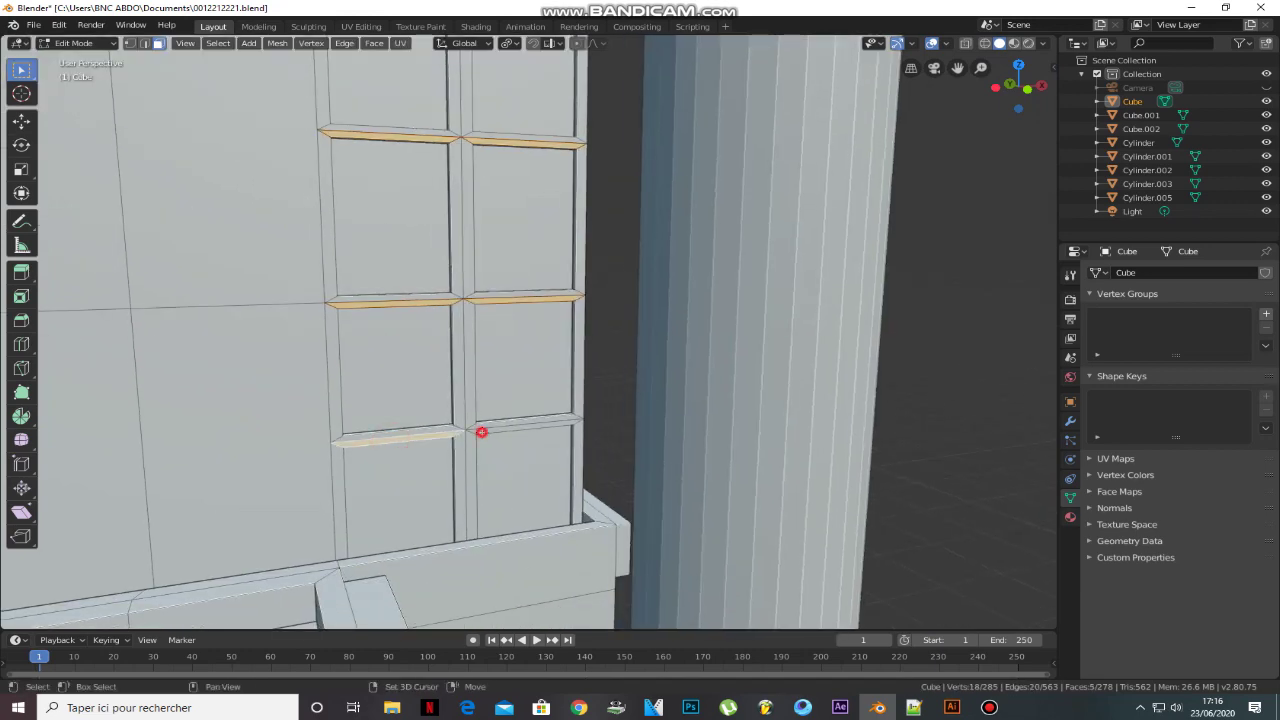
pyautogui.keyDown('shift'); pyautogui.click(520, 420); pyautogui.keyUp('shift')
pyautogui.scroll(-3, 520, 440)
pyautogui.press('e')
pyautogui.click(549, 471)
pyautogui.press('Tab')
pyautogui.moveTo(549, 471); pyautogui.dragTo(470, 365, button='middle')
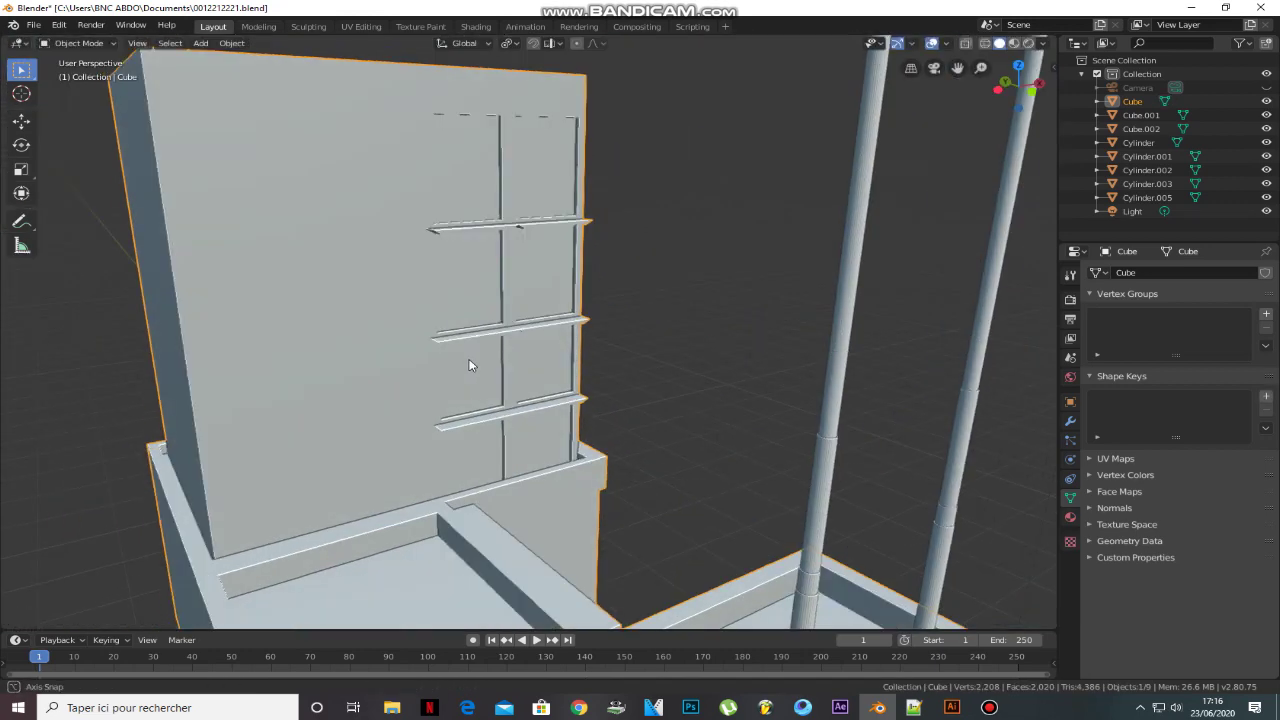
# - Extrude the top strip outward into a ledge above the side windows
pyautogui.scroll(-5, 470, 365)
pyautogui.press('Tab')
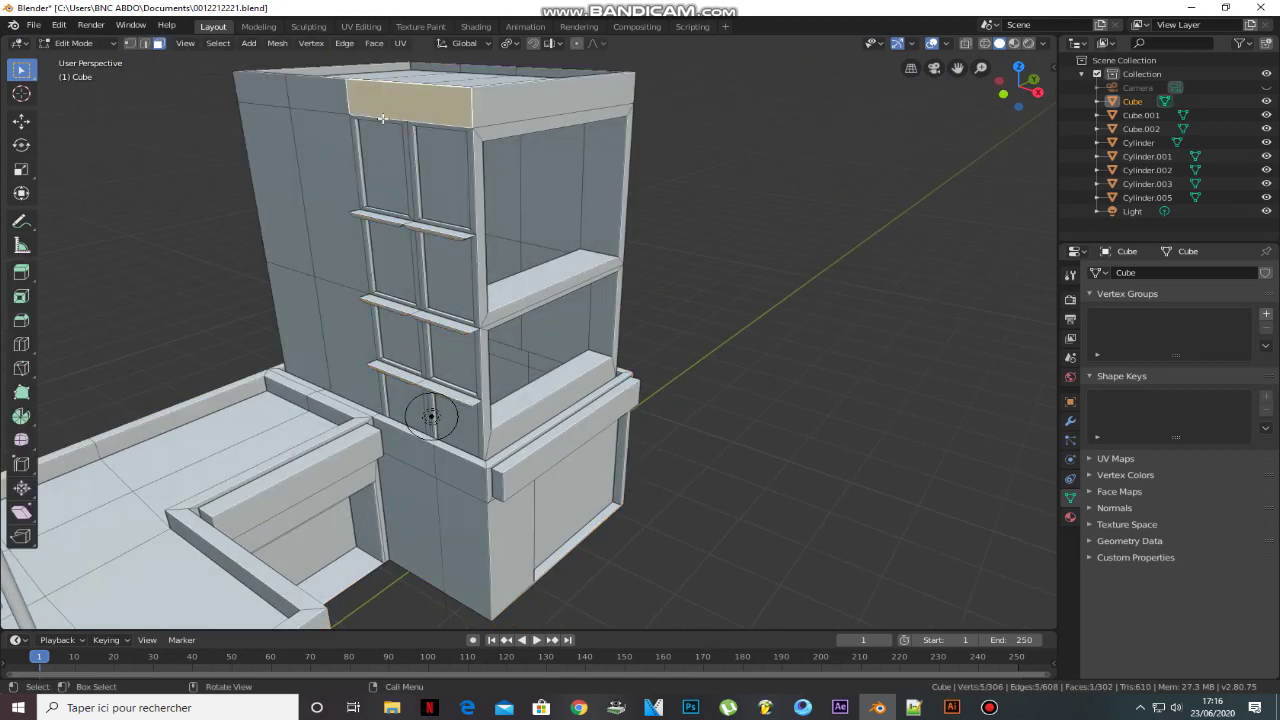
pyautogui.press('e')
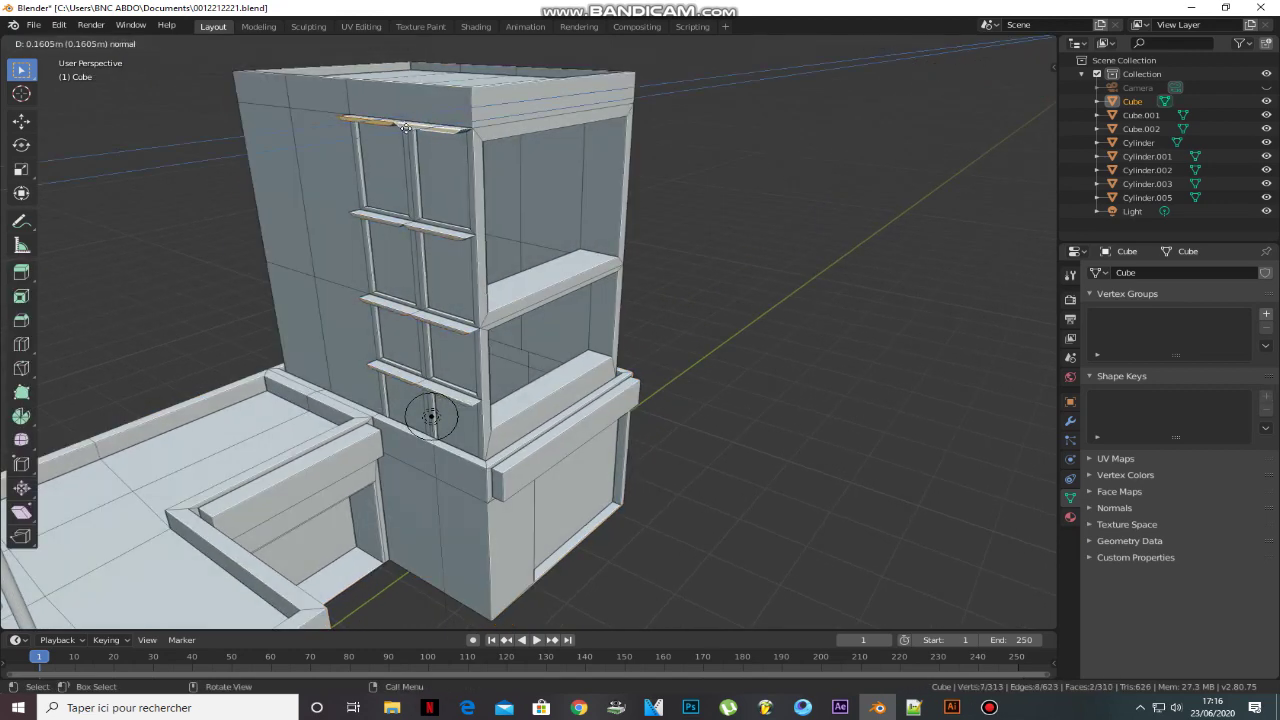
pyautogui.click(431, 416)
pyautogui.scroll(-3, 491, 354)
pyautogui.scroll(4, 371, 226)
pyautogui.moveTo(371, 226)
pyautogui.mouseDown(button='middle')
pyautogui.moveTo(374, 286)
pyautogui.moveTo(424, 333)
pyautogui.moveTo(463, 343)
pyautogui.moveTo(455, 328)
pyautogui.moveTo(444, 350)
pyautogui.moveTo(486, 287)
pyautogui.moveTo(429, 306)
pyautogui.moveTo(391, 294)
pyautogui.moveTo(443, 286)
pyautogui.moveTo(456, 371)
pyautogui.mouseUp(button='middle')
# - Inset and scale a wall face, then extrude it twice to form a deep opening
pyautogui.click(386, 278)
pyautogui.press('i')
pyautogui.click(424, 333)
pyautogui.press('s')
pyautogui.click(411, 330)
pyautogui.press('e')
pyautogui.click(463, 343)
pyautogui.click(449, 322)
pyautogui.press('e')
pyautogui.click(486, 287)
pyautogui.click(443, 286)
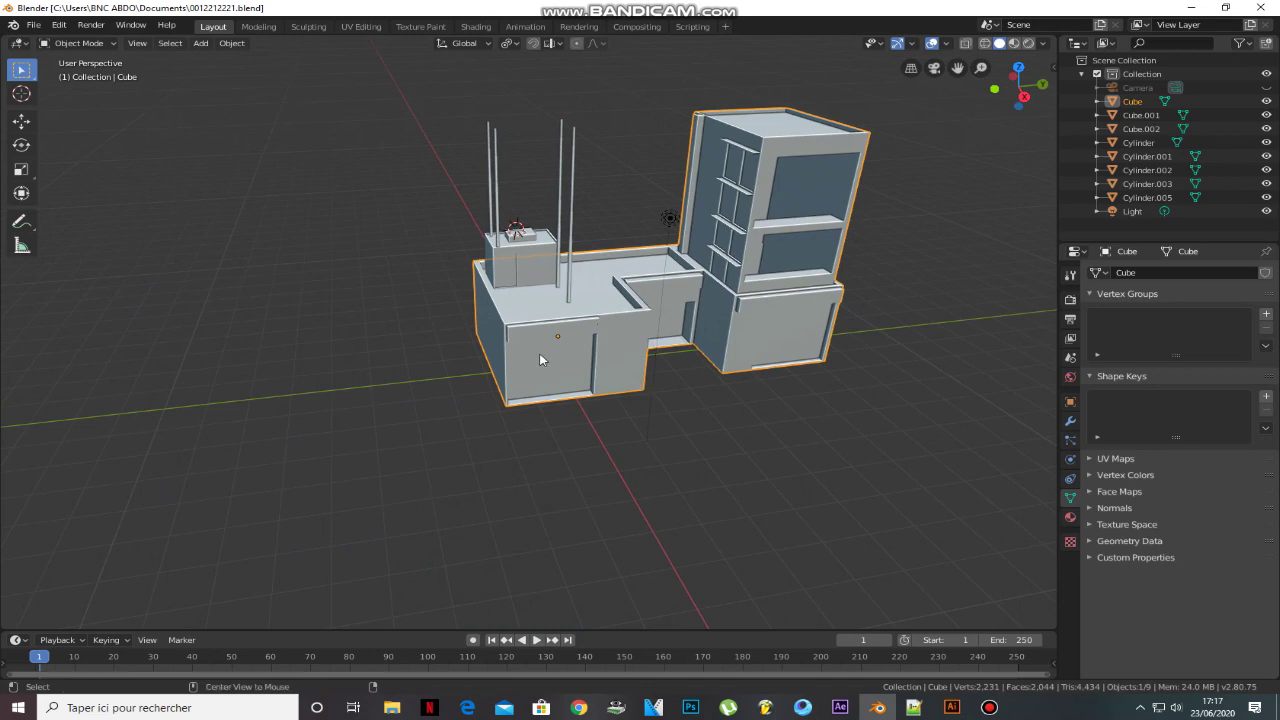
# - Add a plane and rotate it 90° around Y so it stands upright
pyautogui.scroll(4, 577, 332)
pyautogui.moveTo(560, 316); pyautogui.dragTo(470, 251, button='middle')
pyautogui.hotkey('shift', 'a')
pyautogui.click(611, 255)
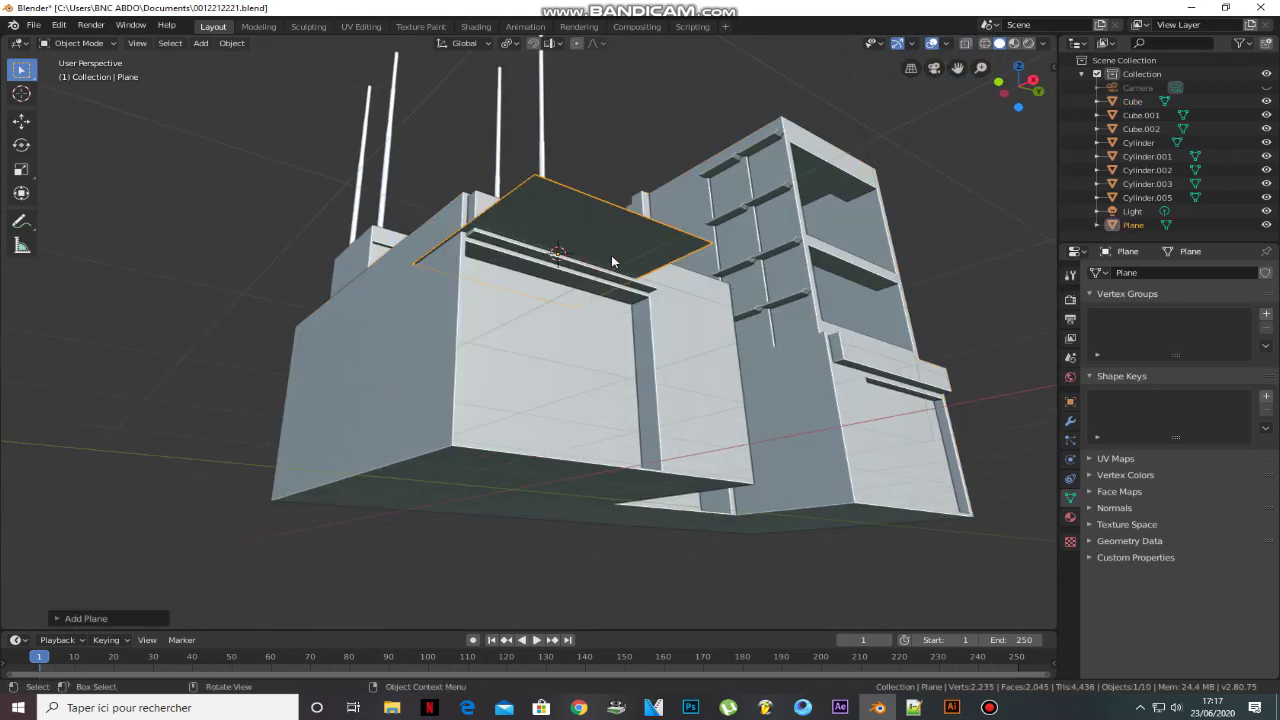
pyautogui.write('ry')
pyautogui.write('90')
pyautogui.press('Return')
# - Move the plane along Y into place and set viewport cavity shading to World
pyautogui.moveTo(608, 257); pyautogui.dragTo(551, 560, button='middle')
pyautogui.press('g')
pyautogui.press('y')
pyautogui.click(571, 329)
pyautogui.scroll(-4, 646, 306)
pyautogui.press('g')
pyautogui.click(613, 400)
pyautogui.scroll(8, 613, 400)
pyautogui.scroll(-3, 613, 400)
pyautogui.click(1044, 43)
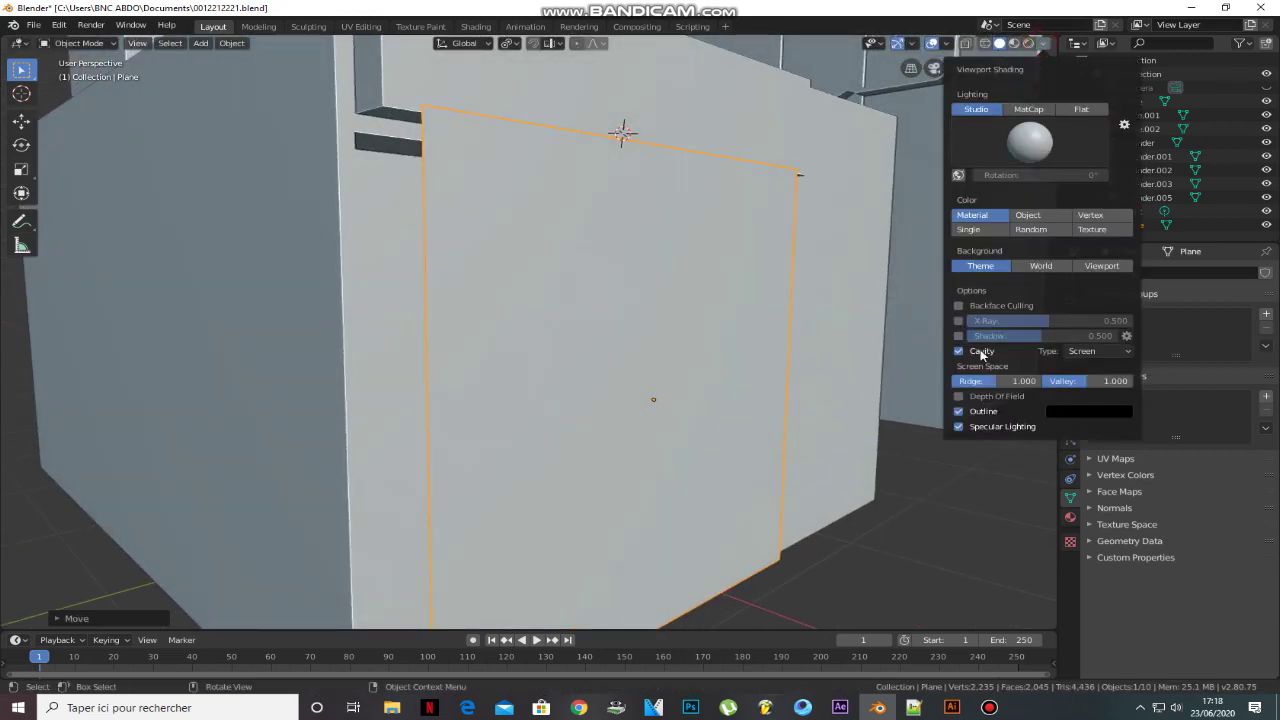
pyautogui.click(1079, 366)
# - Slide the plane along X into the ground-floor opening and widen it along X
pyautogui.moveTo(814, 294); pyautogui.dragTo(603, 200, button='middle')
pyautogui.press('g')
pyautogui.press('x')
pyautogui.click(598, 254)
pyautogui.moveTo(590, 245); pyautogui.dragTo(581, 266, button='middle')
pyautogui.press('g')
pyautogui.press('x')
pyautogui.click(575, 266)
pyautogui.press('s')
pyautogui.press('x')
pyautogui.click(660, 252)
pyautogui.press('Tab')
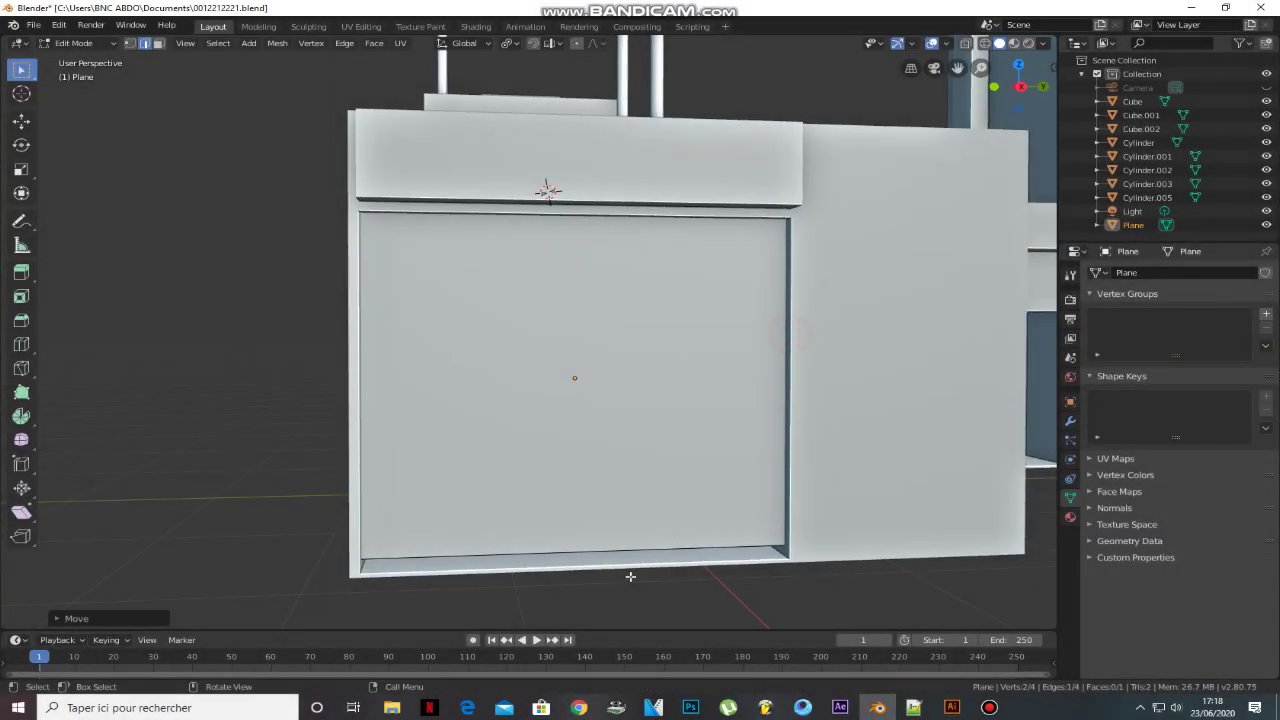
# - Cut many evenly spaced horizontal loops across the door plane
pyautogui.click(629, 551)
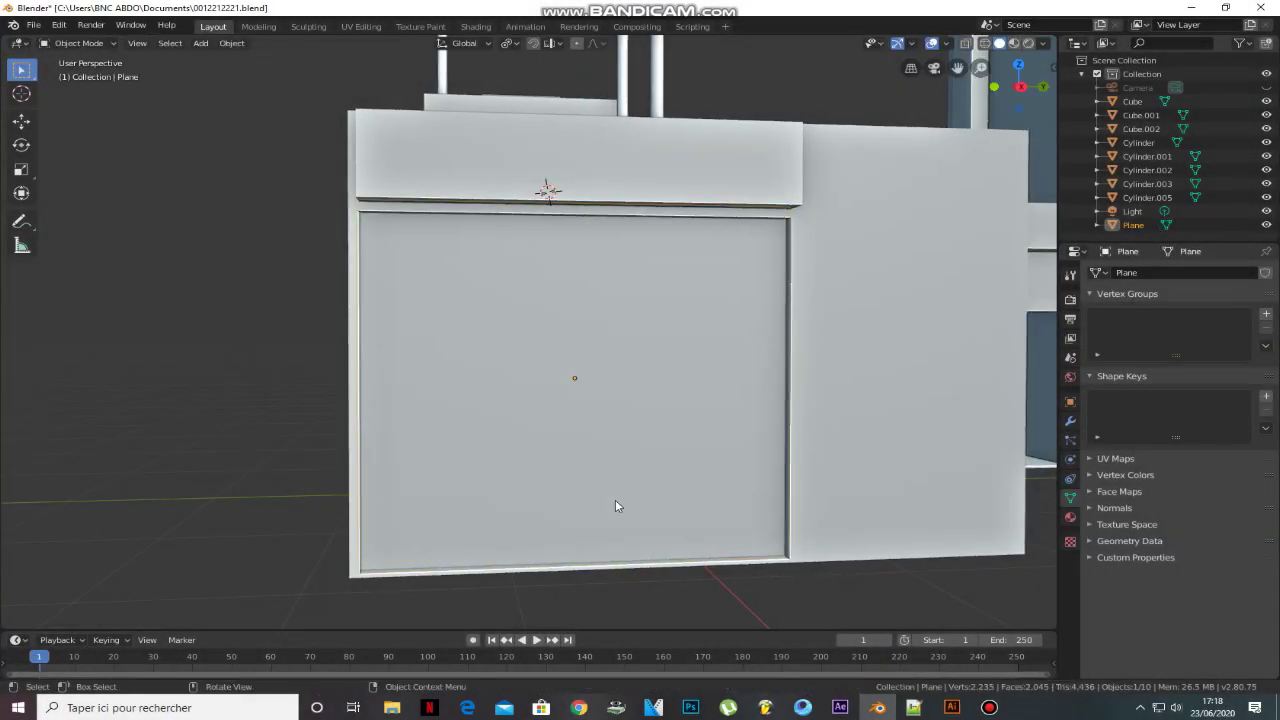
pyautogui.hotkey('ctrl', 'r')
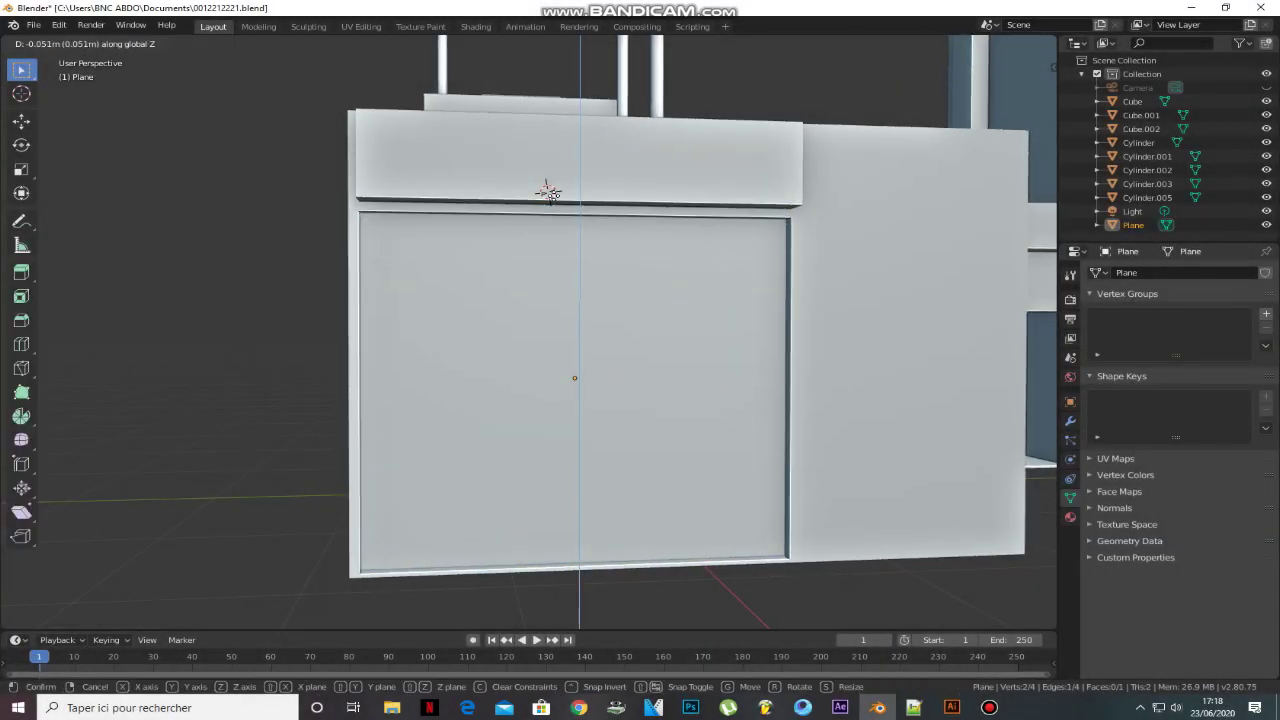
pyautogui.press('Escape')
pyautogui.press('3')
pyautogui.click(426, 322)
pyautogui.scroll(15, 816, 361)
pyautogui.click(814, 363)
pyautogui.rightClick(814, 363)
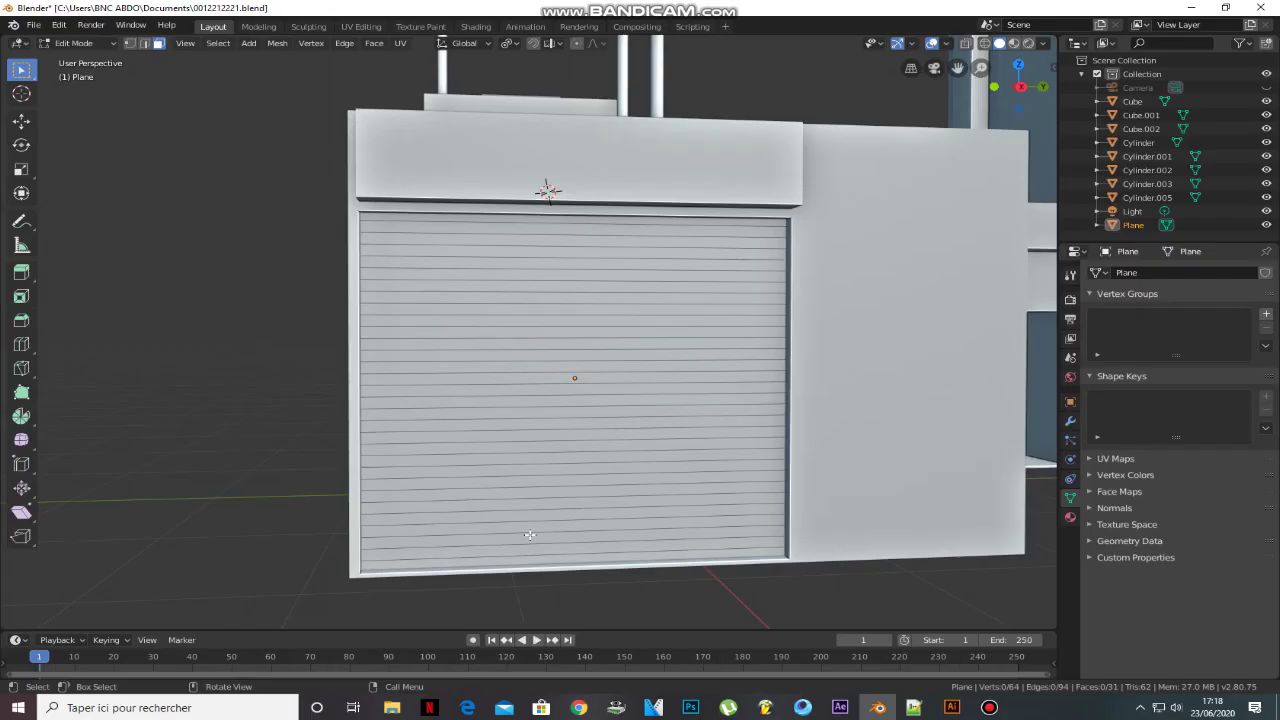
# - Inset the selected strips individually and extrude them into shutter slats
pyautogui.moveTo(566, 558); pyautogui.dragTo(580, 295)
pyautogui.scroll(6, 529, 412)
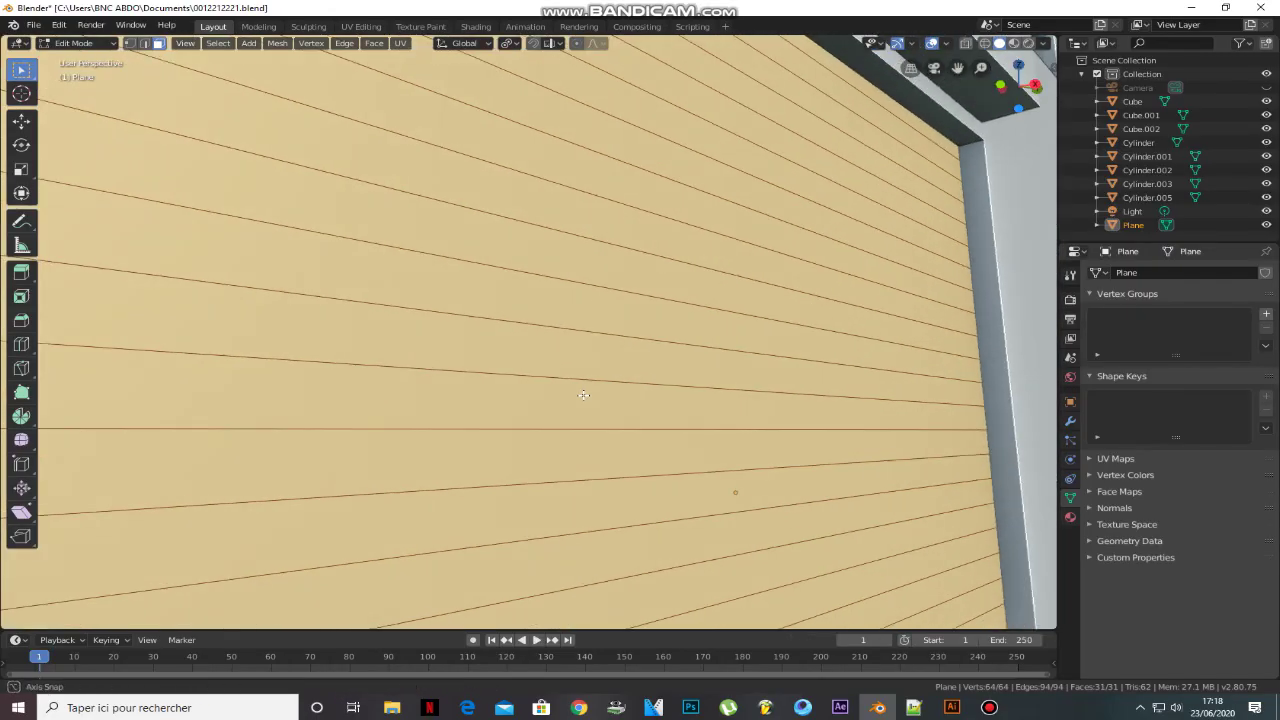
pyautogui.press('i')
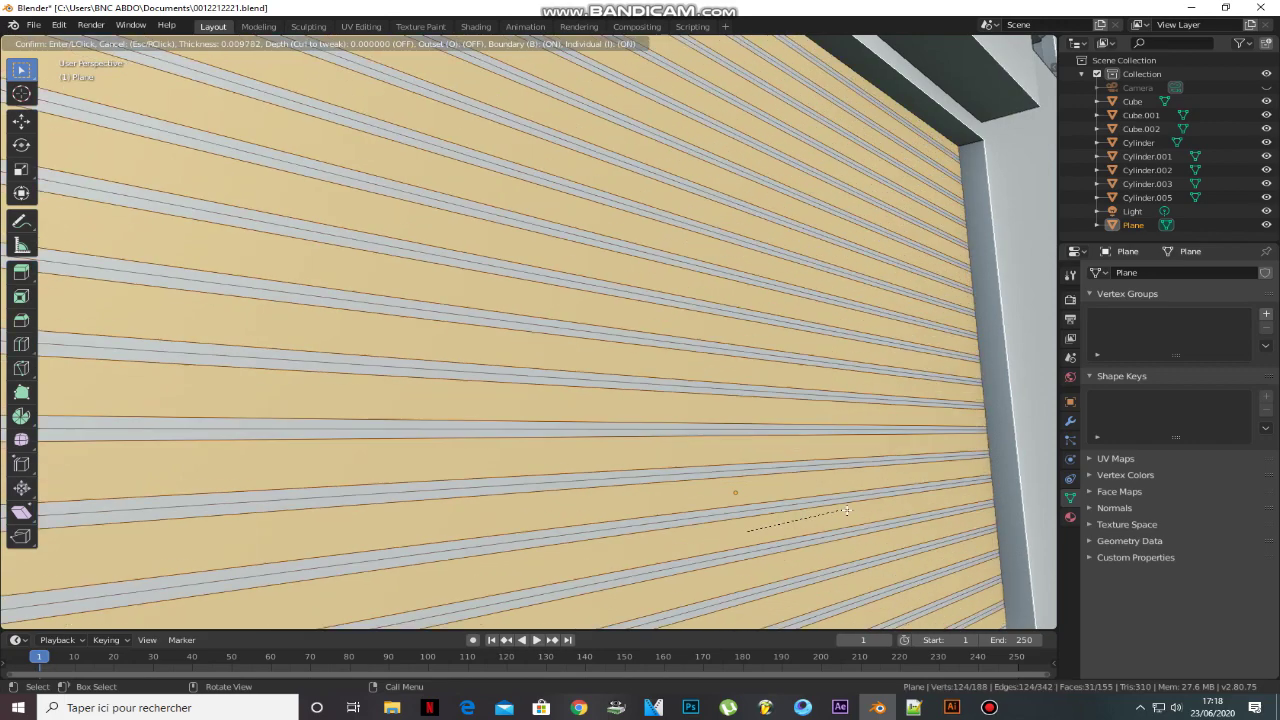
pyautogui.click(810, 500)
pyautogui.moveTo(810, 500); pyautogui.dragTo(769, 488, button='middle')
pyautogui.press('e')
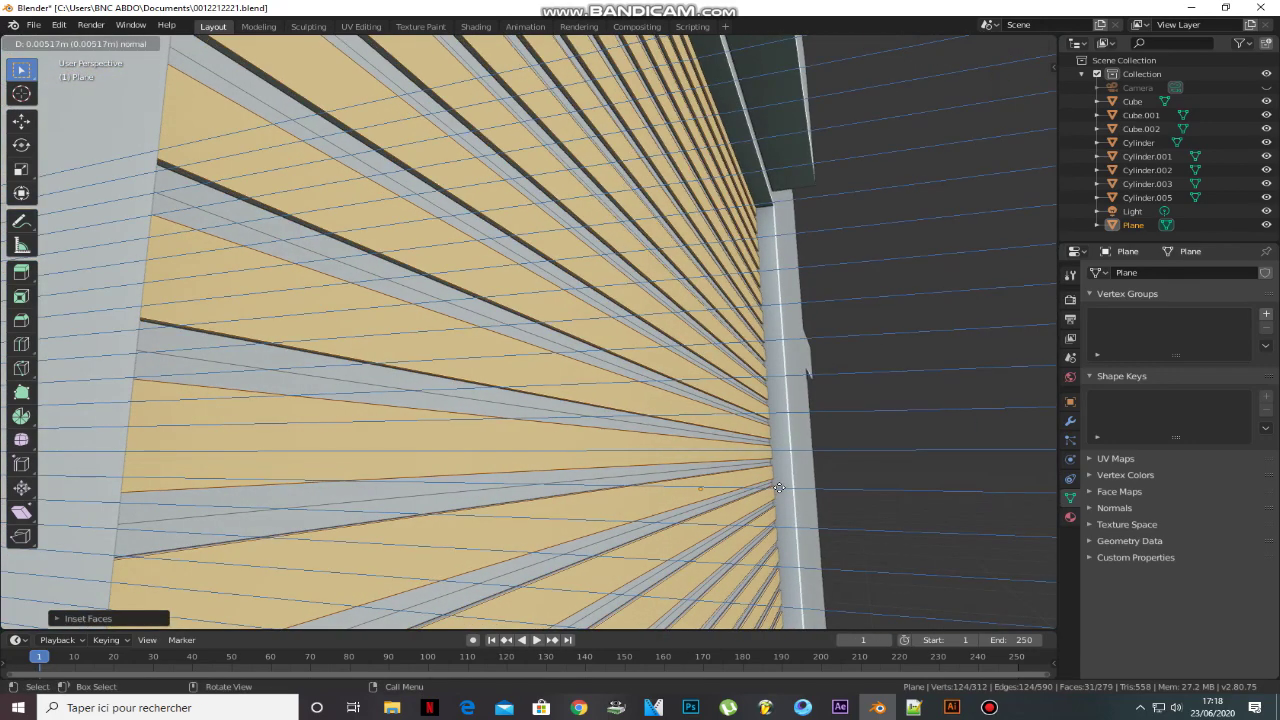
pyautogui.click(803, 500)
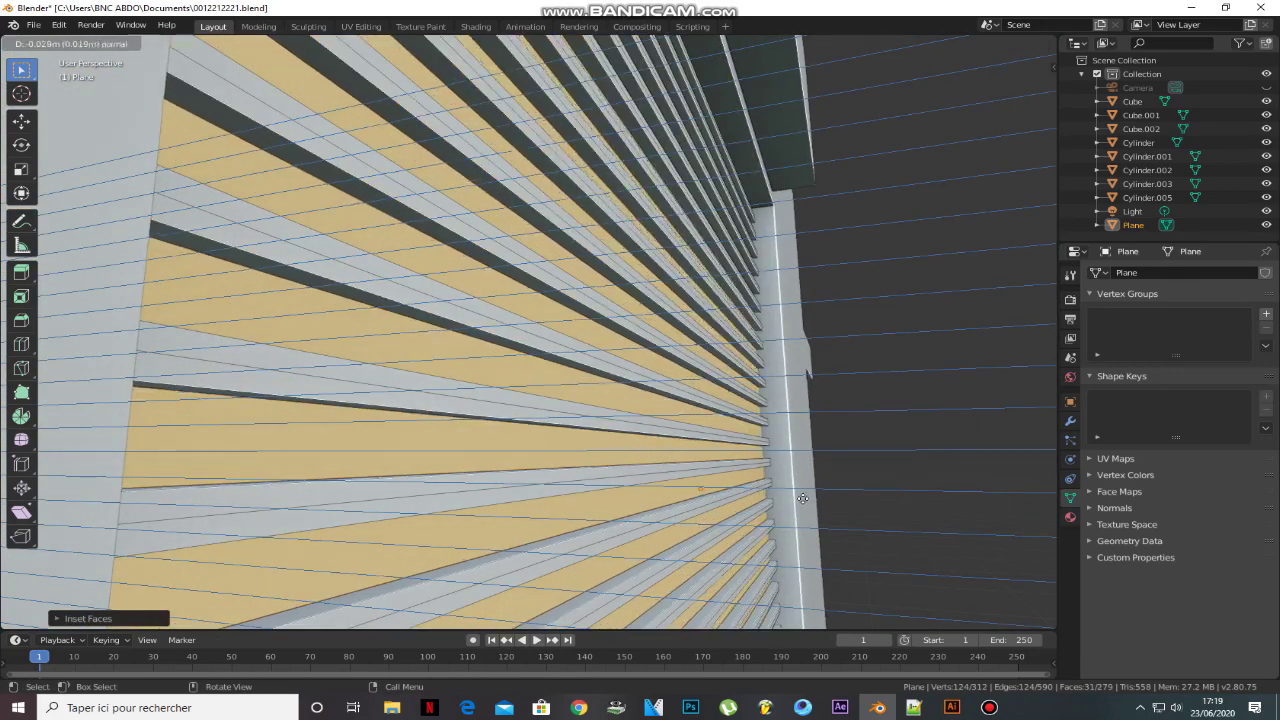
# - Return to Object Mode and apply the shutter plane's location
pyautogui.press('Tab')
pyautogui.scroll(-6, 780, 410)
pyautogui.scroll(-2, 650, 380)
pyautogui.hotkey('ctrl', 'a')
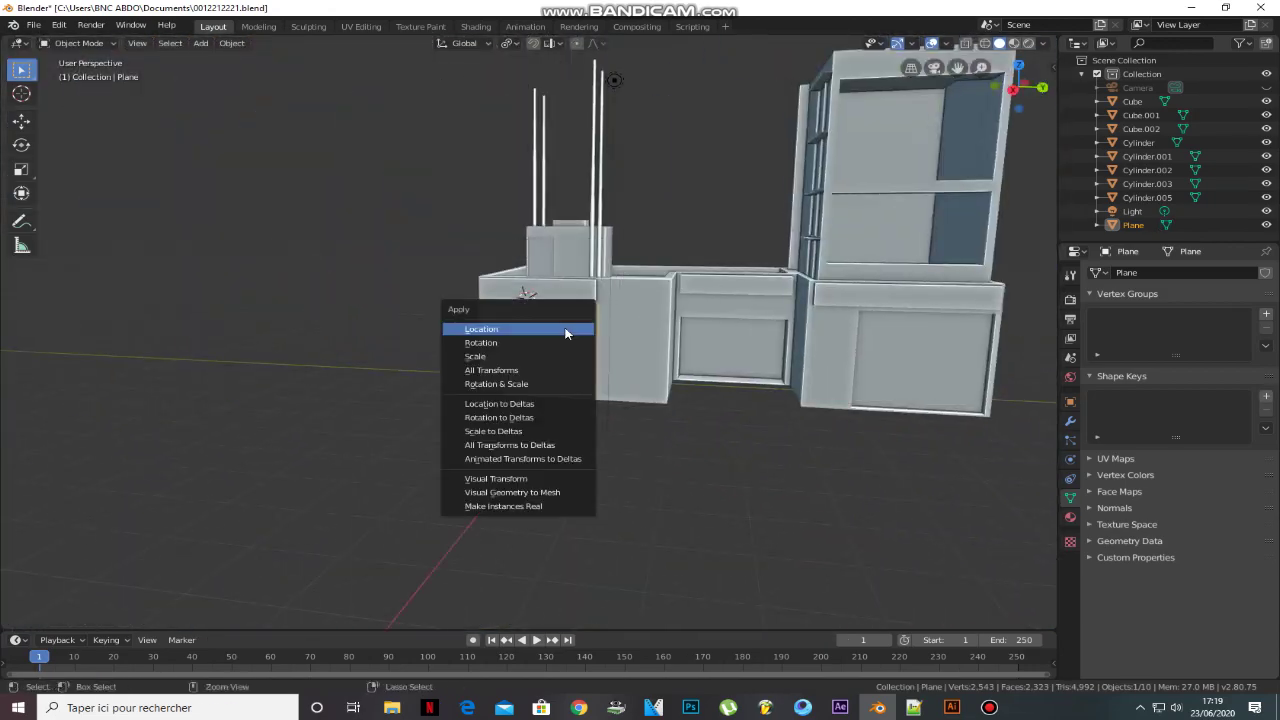
pyautogui.click(580, 371)
pyautogui.moveTo(580, 371); pyautogui.dragTo(615, 358, button='middle')
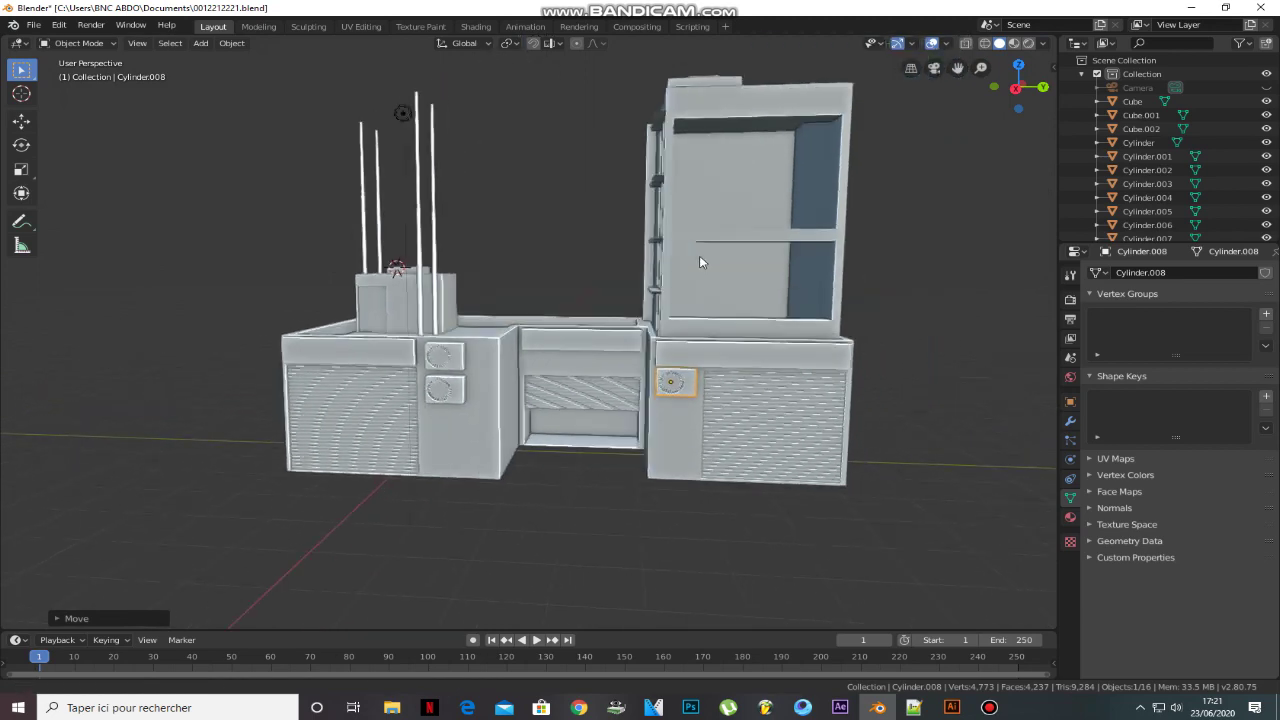
# - Add a Bezier circle curve beside the building
pyautogui.moveTo(699, 255)
pyautogui.mouseDown(button='middle')
pyautogui.moveTo(740, 261)
pyautogui.moveTo(524, 395)
pyautogui.mouseUp(button='middle')
pyautogui.hotkey('shift', 'a')
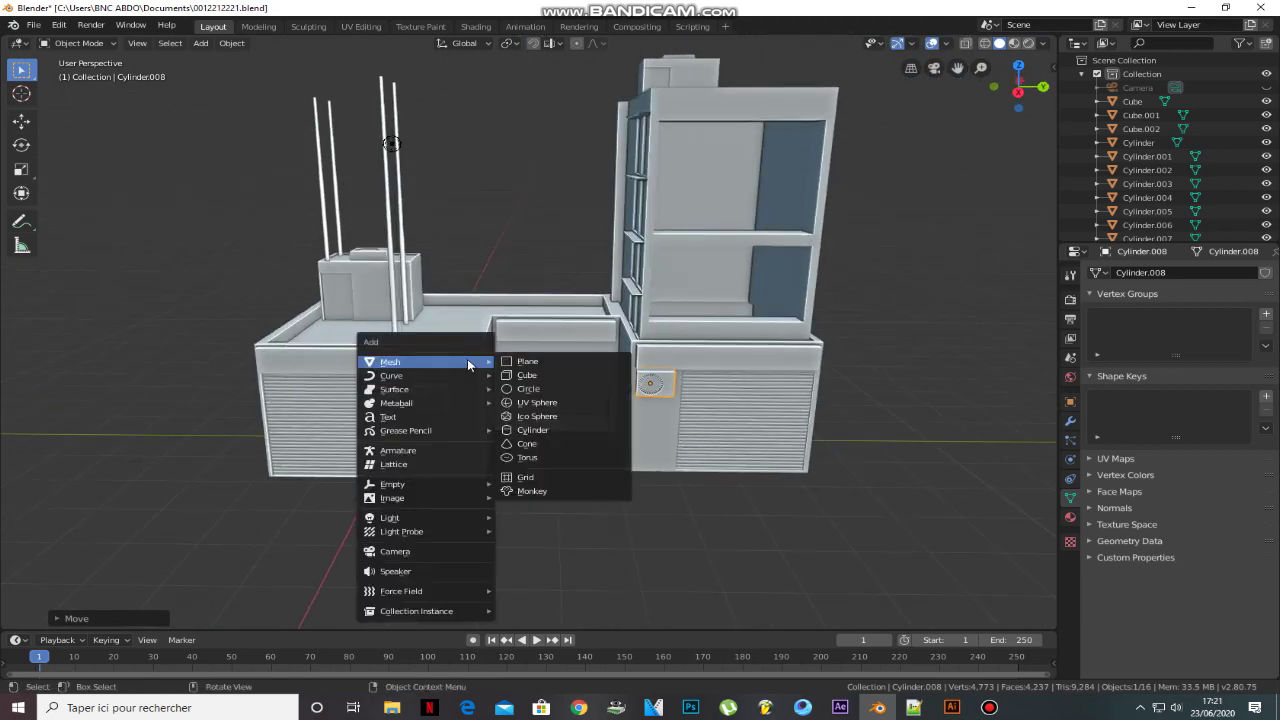
pyautogui.click(566, 52)
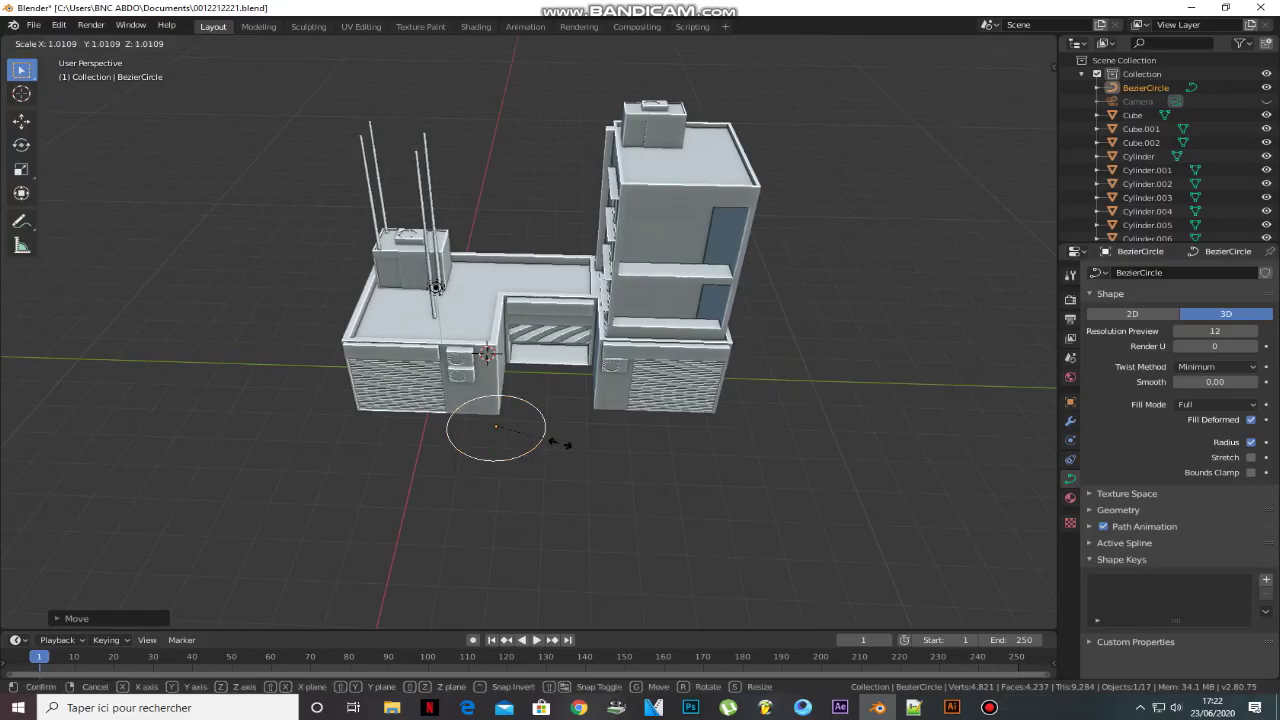
pyautogui.click(514, 437)
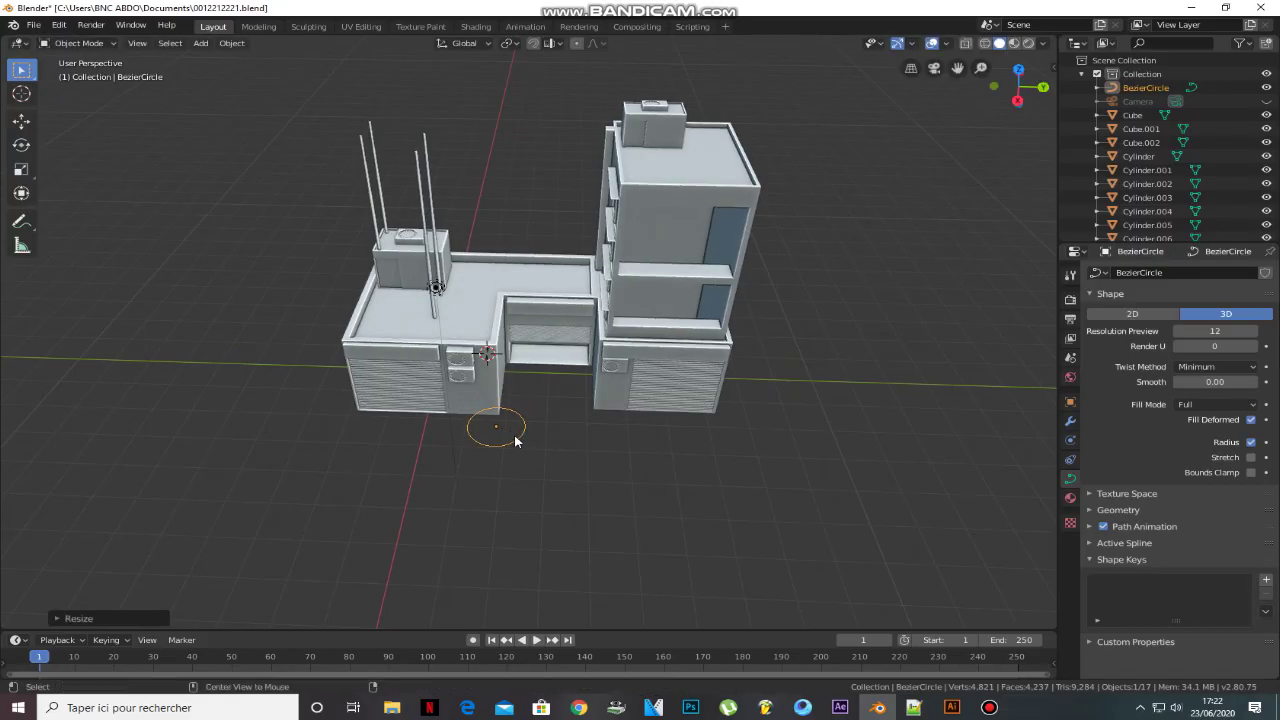
pyautogui.scroll(3, 517, 437)
pyautogui.moveTo(517, 437); pyautogui.dragTo(536, 368, button='middle')
# - In Edit Mode, delete the circle's lower points to leave an open arc
pyautogui.press('Tab')
pyautogui.scroll(-3, 600, 372)
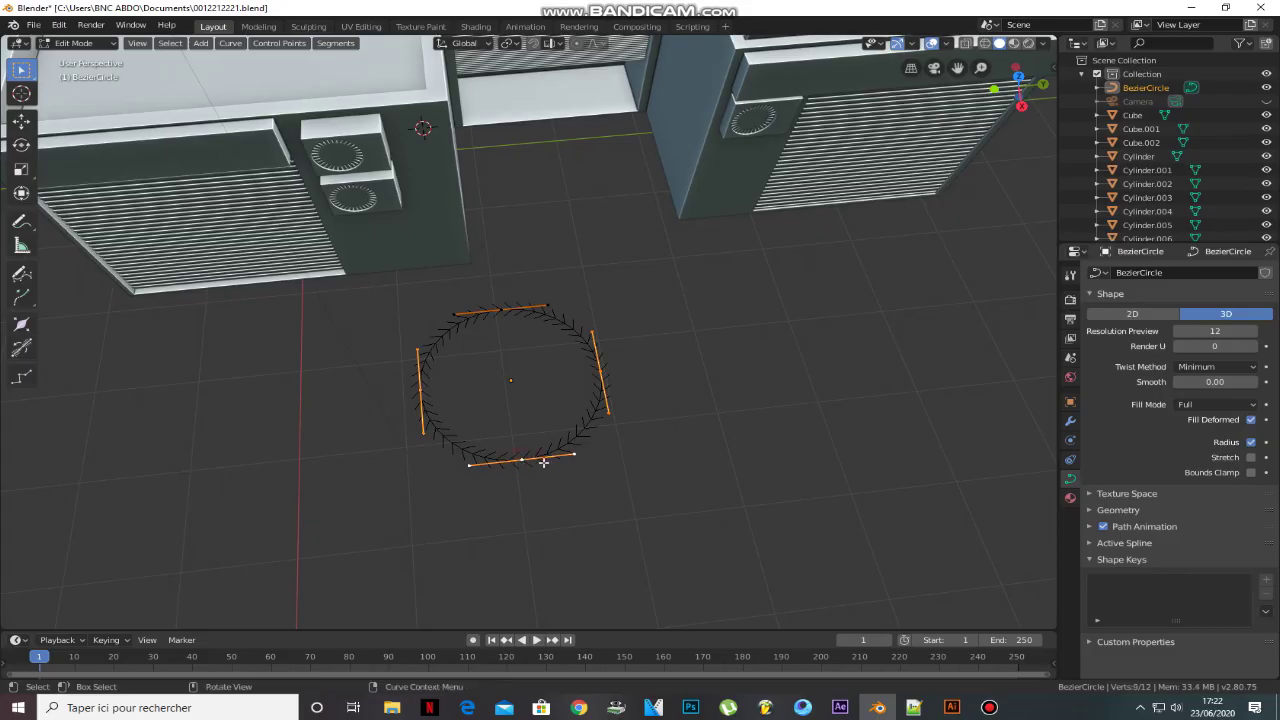
pyautogui.press('x')
pyautogui.click(520, 478)
pyautogui.click(430, 403)
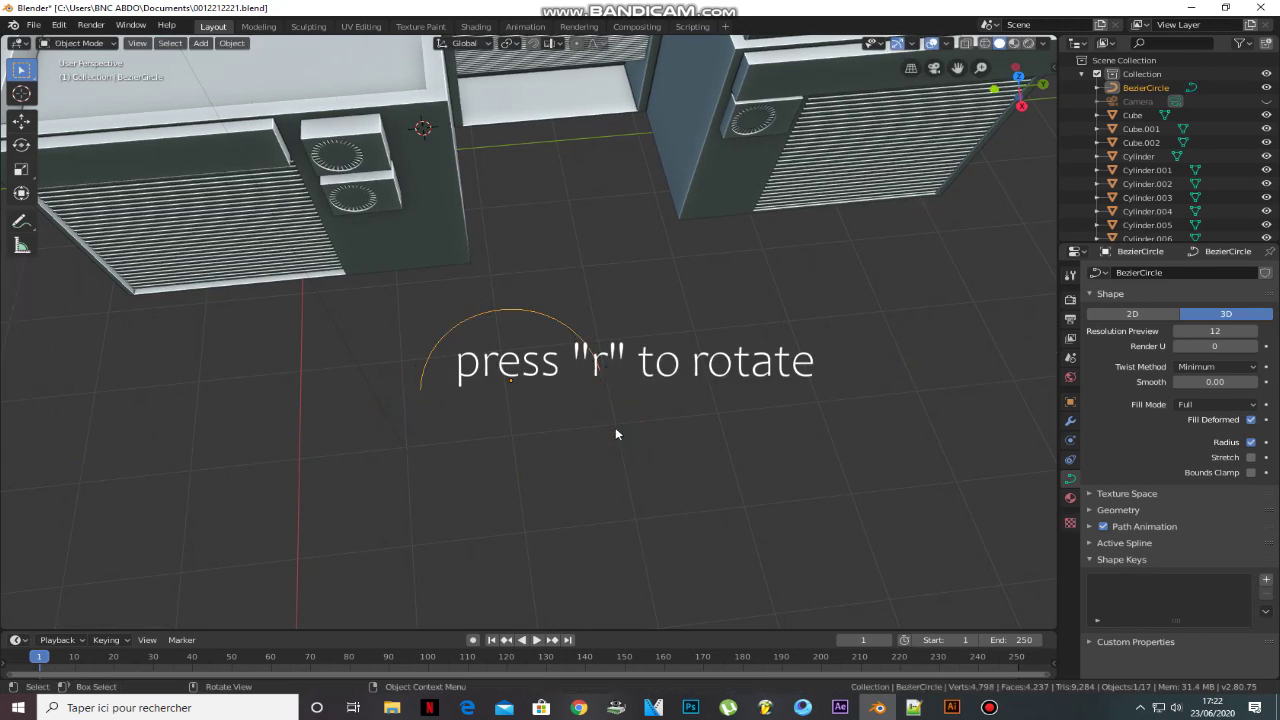
# - Rotate the arc 90° around X so it stands upright
pyautogui.press('r')
pyautogui.write('yx9')
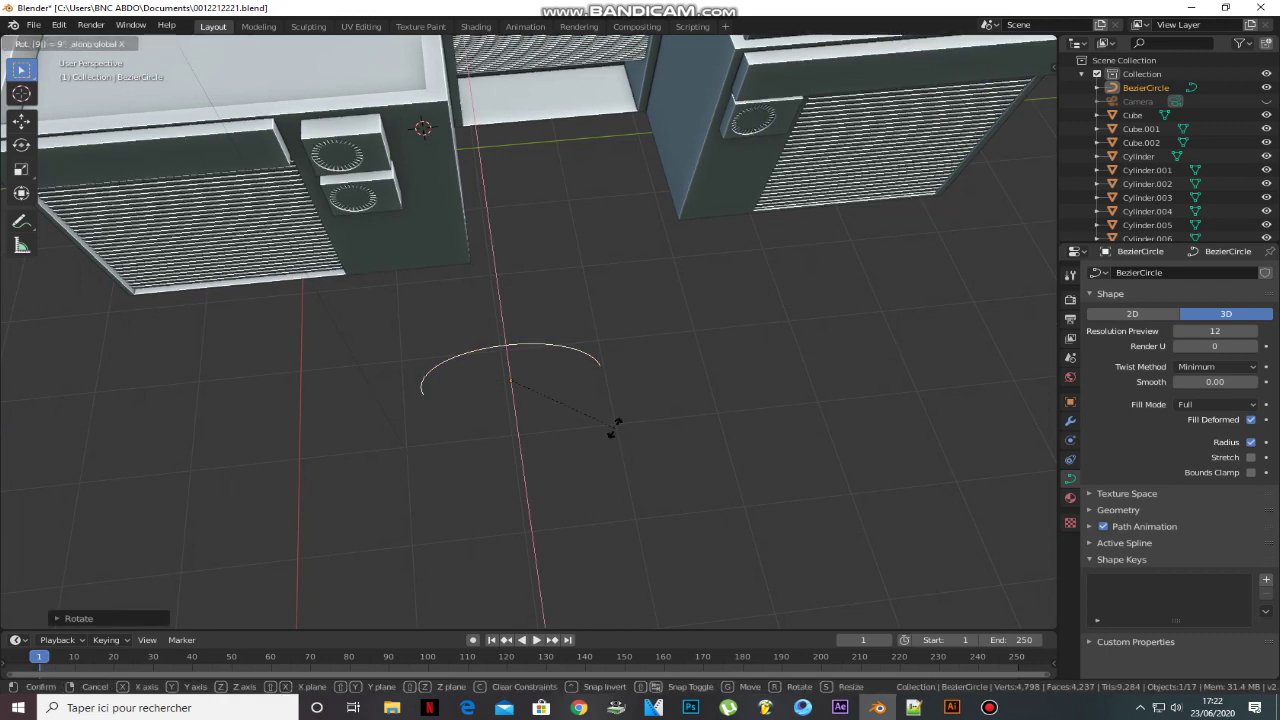
pyautogui.press('Escape')
pyautogui.write('rx90')
pyautogui.press('Return')
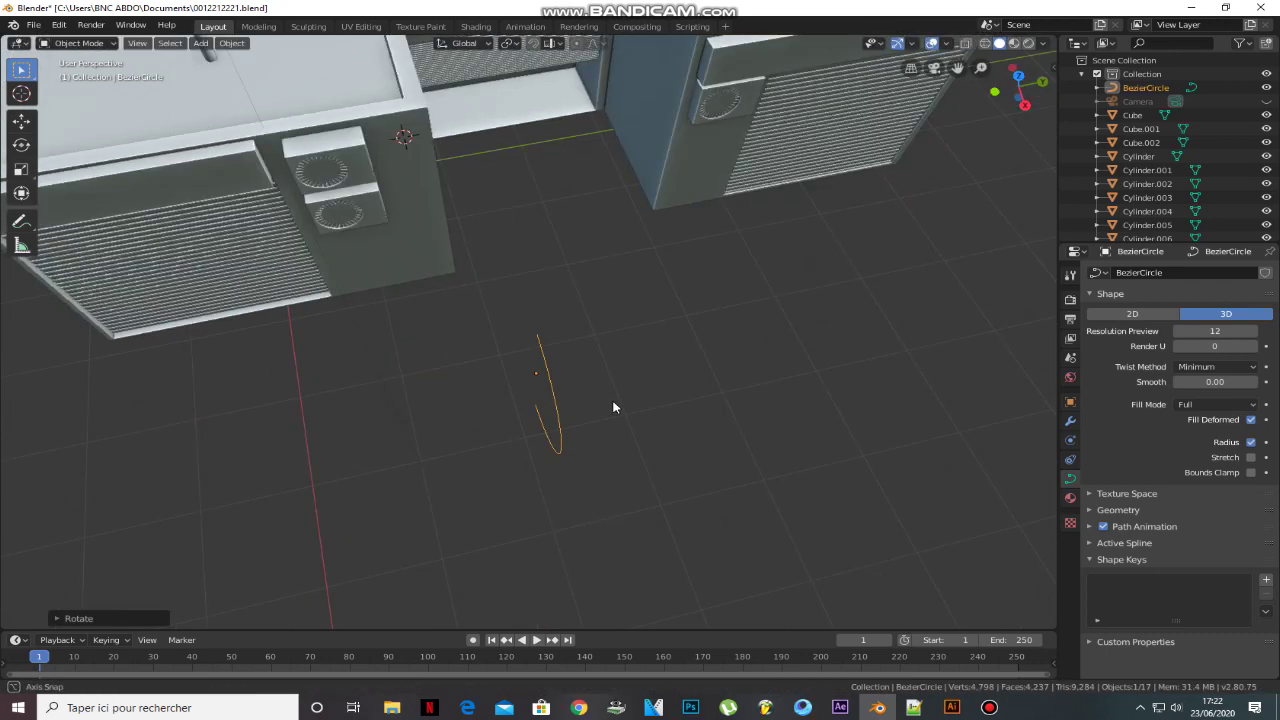
# - Stretch the upright arc along Z
pyautogui.moveTo(611, 410); pyautogui.dragTo(643, 398, button='middle')
pyautogui.press('s')
pyautogui.press('z')
pyautogui.click(652, 490)
# - In Edit Mode, move the arc's selected points to reshape it
pyautogui.press('Tab')
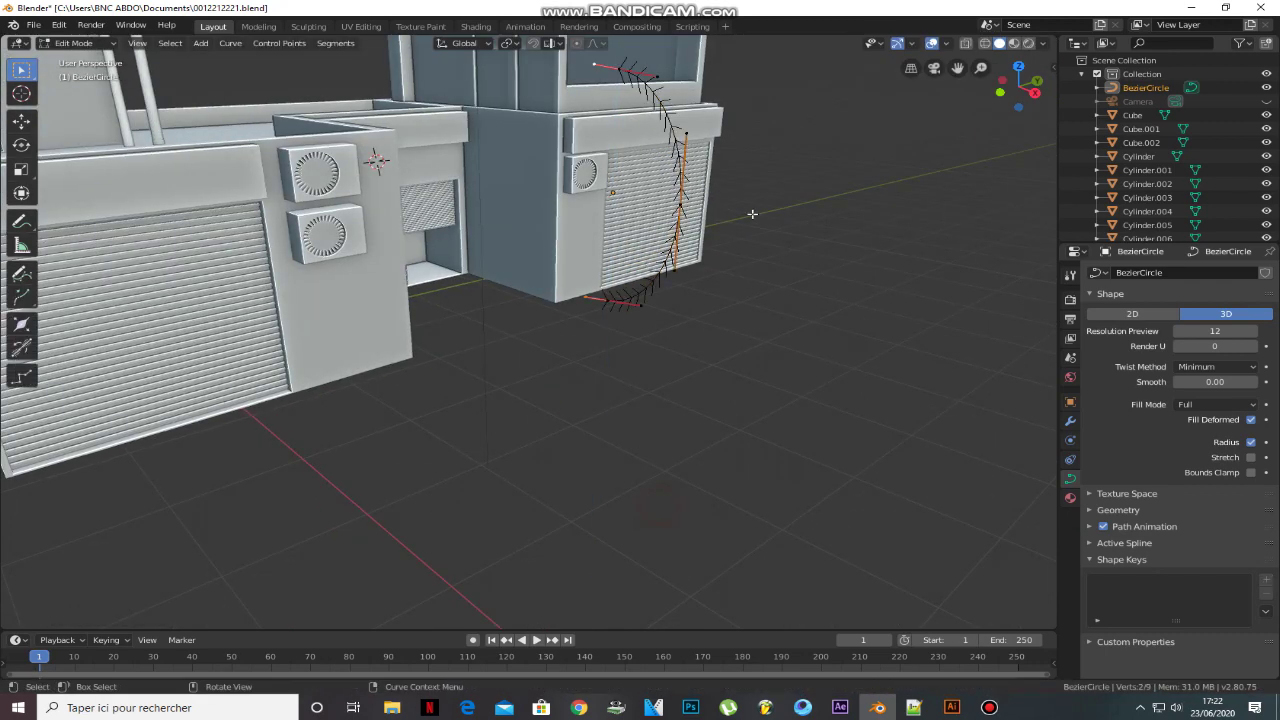
pyautogui.press('g')
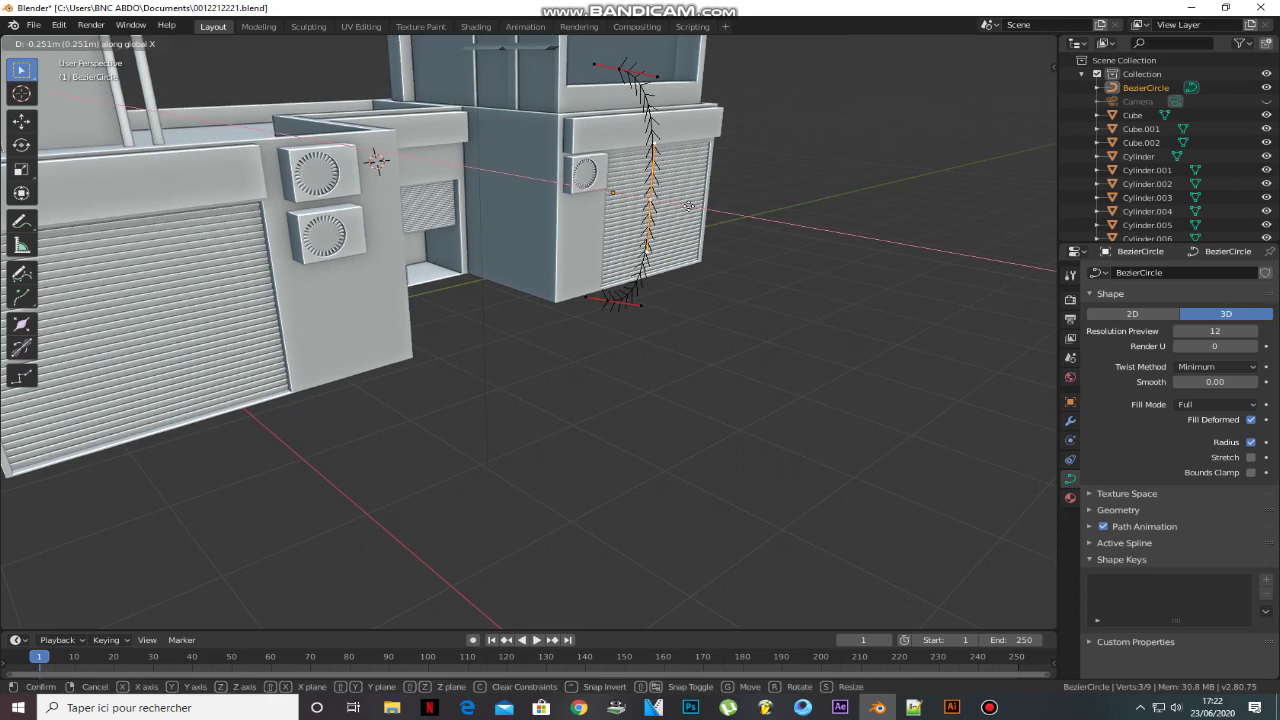
pyautogui.click(696, 213)
pyautogui.moveTo(696, 213); pyautogui.dragTo(770, 275, button='middle')
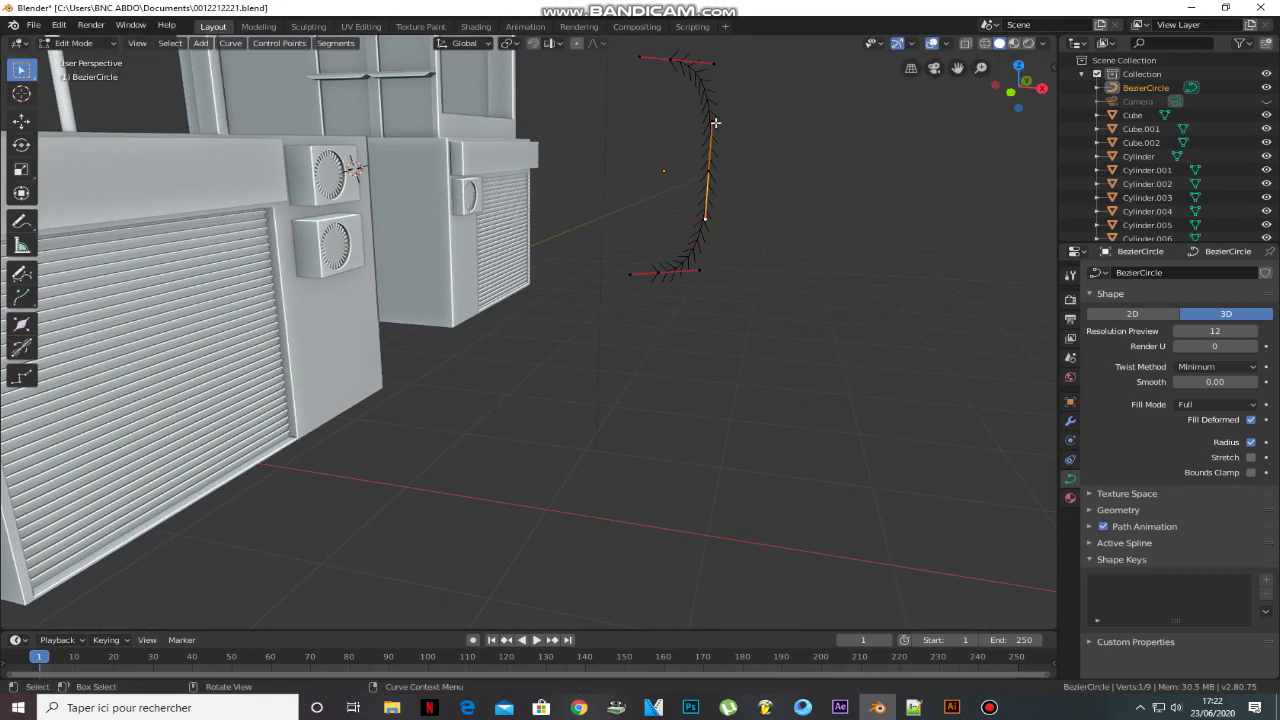
# - Back in Object Mode, stretch the curve further along Z into a tall bracket
pyautogui.press('Tab')
pyautogui.moveTo(751, 100); pyautogui.dragTo(734, 218, button='middle')
pyautogui.press('z')
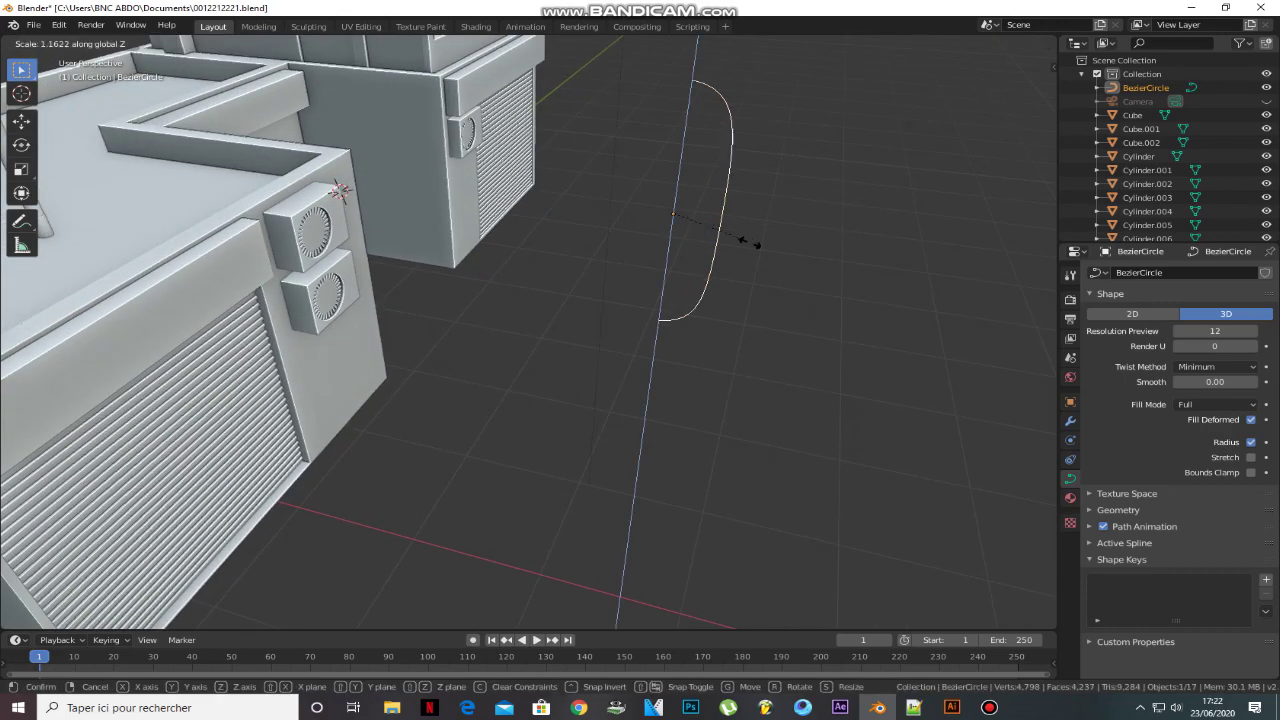
pyautogui.click(752, 253)
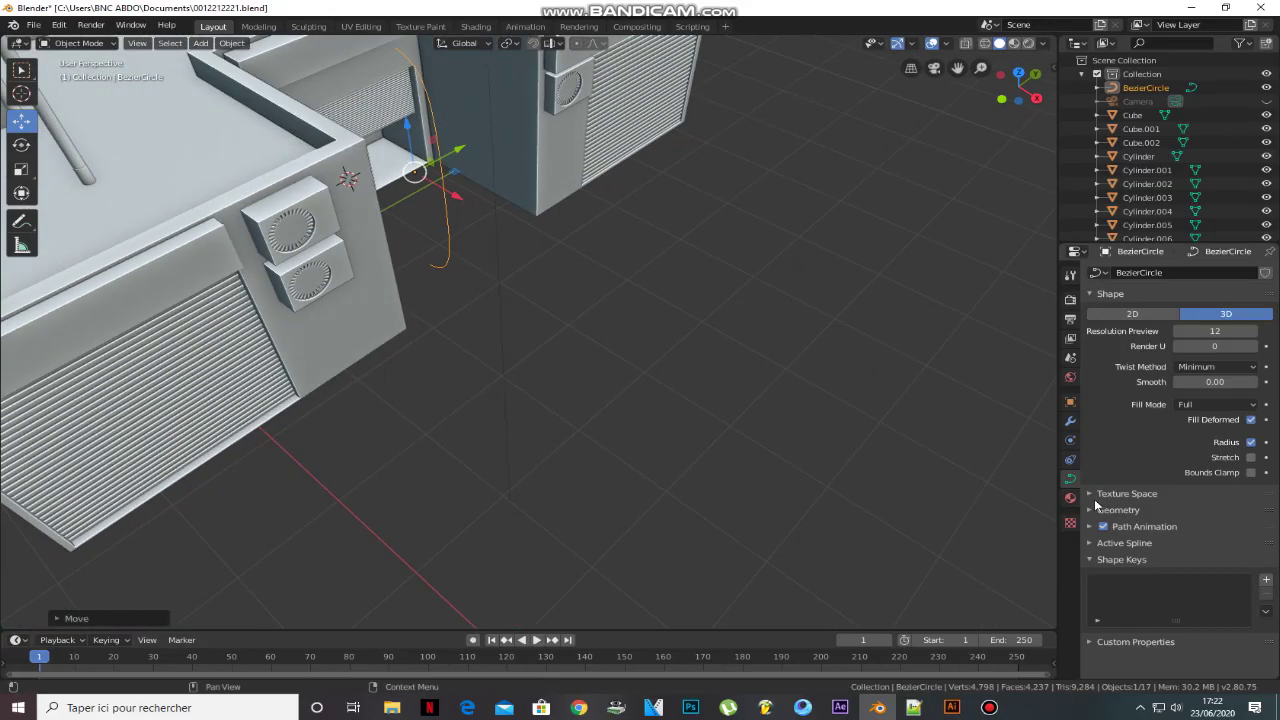
# - Set the curve's Bevel Depth to 0.09 m to make a round tube
pyautogui.click(1097, 495)
pyautogui.click(1098, 495)
pyautogui.click(1100, 511)
pyautogui.moveTo(1214, 617); pyautogui.dragTo(1250, 617)
pyautogui.moveTo(643, 274)
pyautogui.mouseDown(button='middle')
pyautogui.moveTo(476, 141)
pyautogui.moveTo(523, 182)
pyautogui.mouseUp(button='middle')
# - Narrow the tube along Y, shrink it, and slide it against the wall
pyautogui.press('s')
pyautogui.press('y')
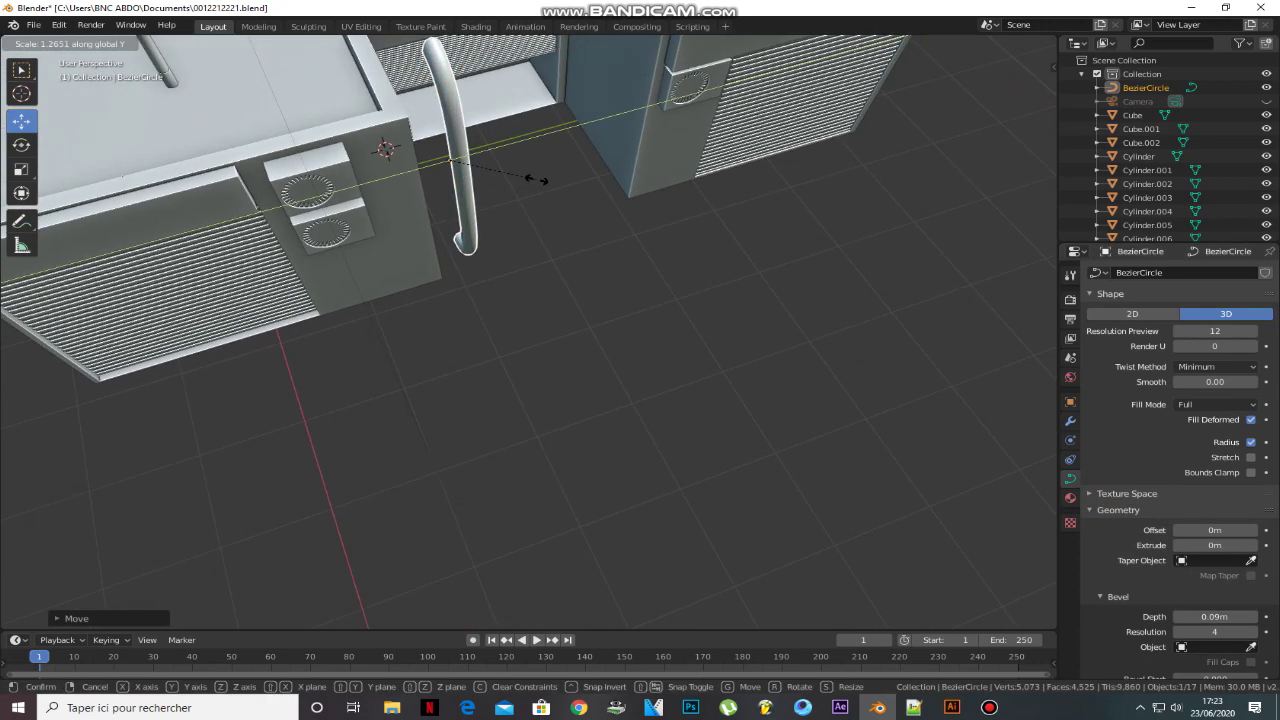
pyautogui.click(395, 155)
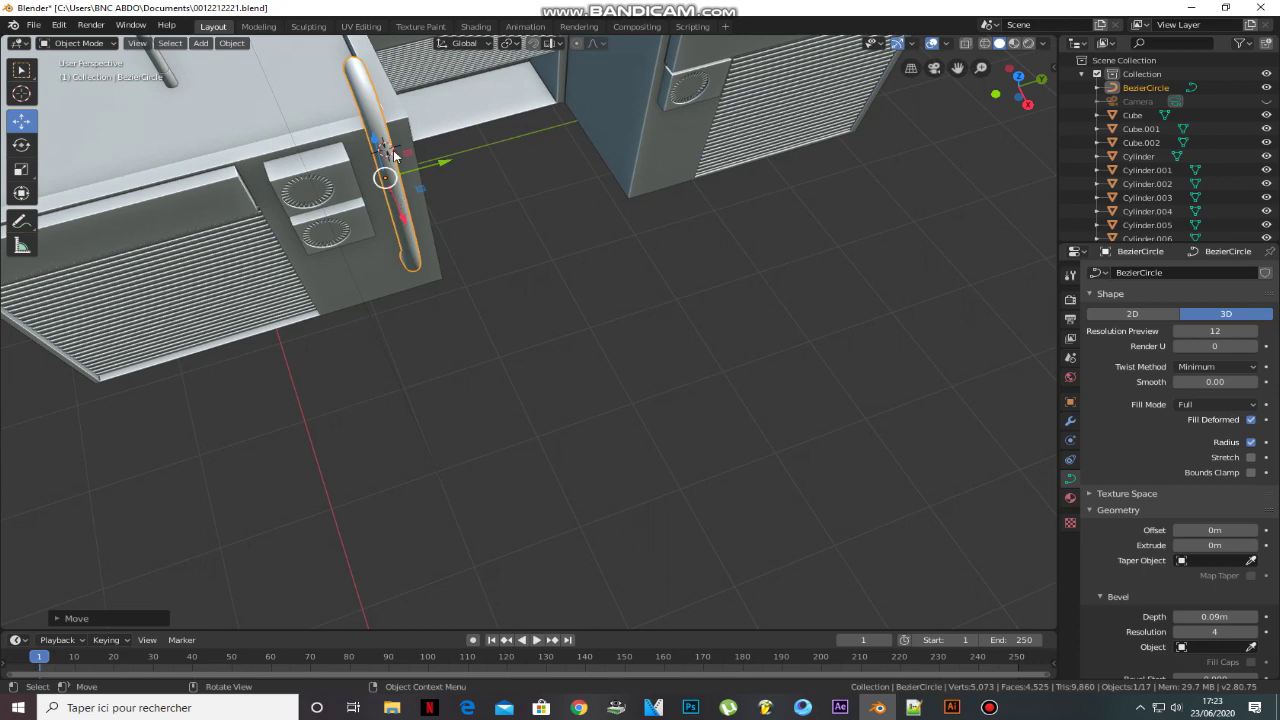
pyautogui.moveTo(420, 174)
pyautogui.mouseDown(button='middle')
pyautogui.moveTo(416, 249)
pyautogui.moveTo(244, 338)
pyautogui.moveTo(293, 355)
pyautogui.moveTo(319, 143)
pyautogui.mouseUp(button='middle')
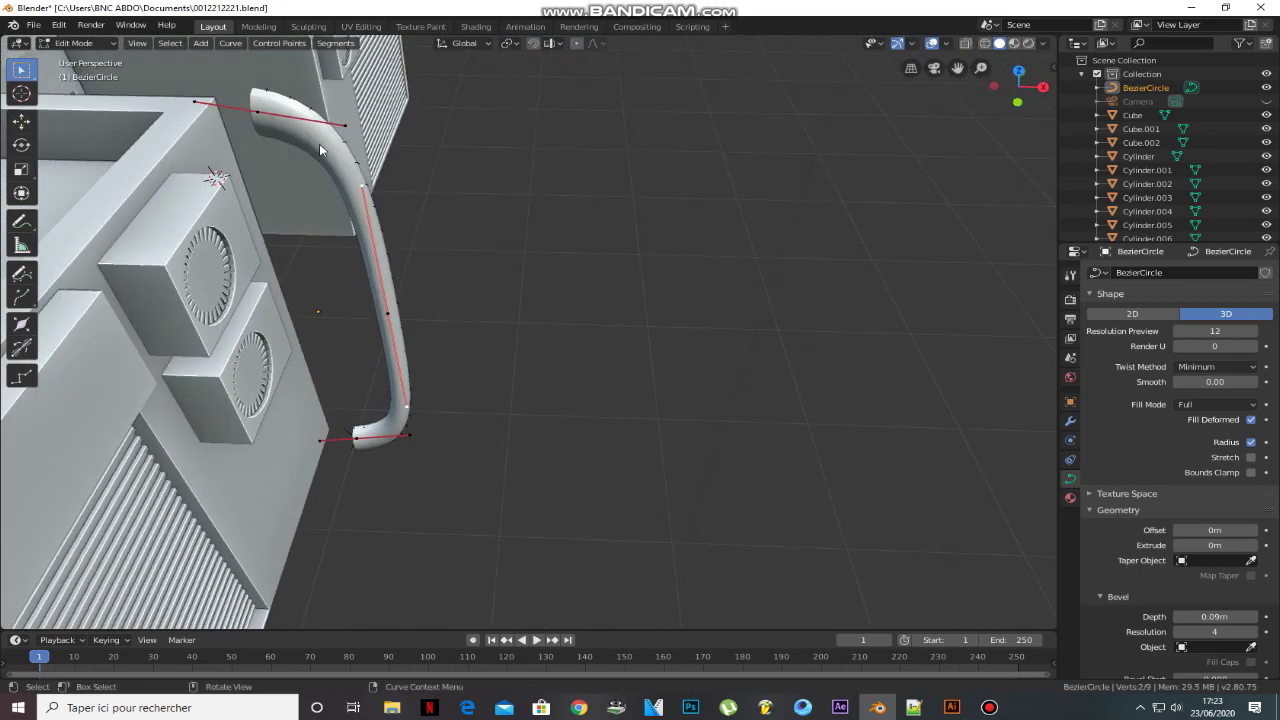
pyautogui.press('s')
pyautogui.click(360, 298)
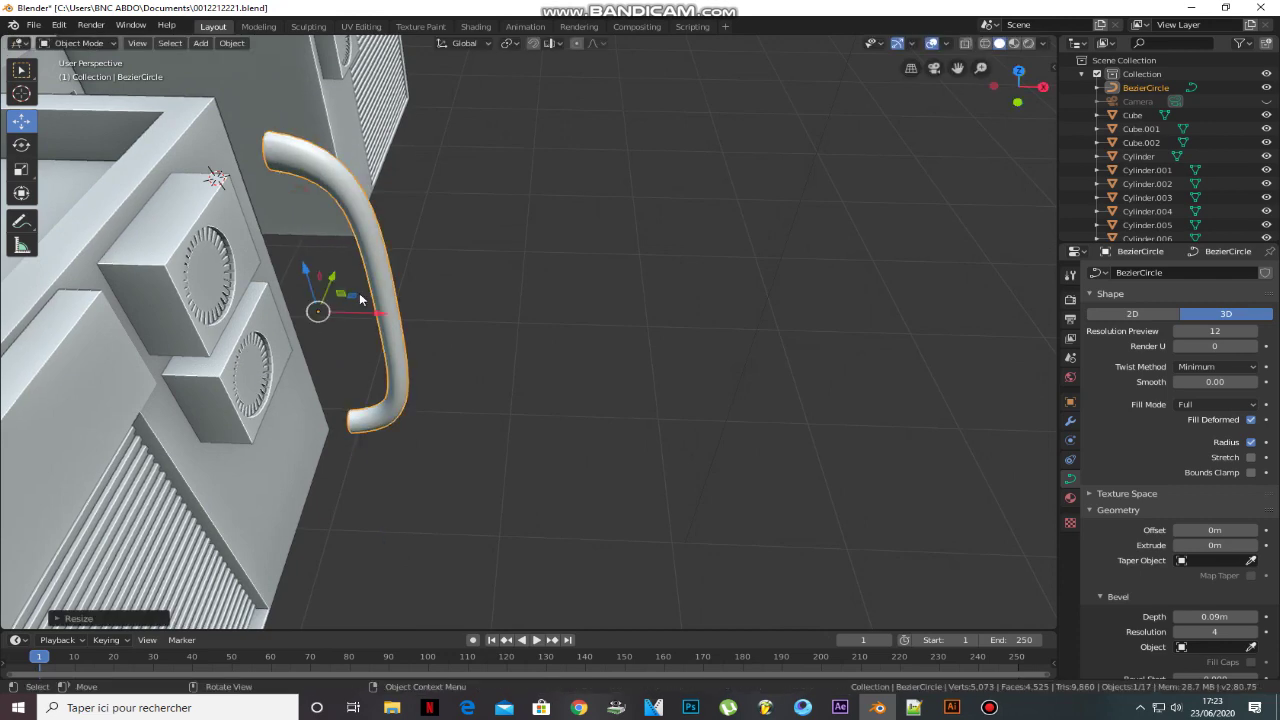
pyautogui.moveTo(365, 320); pyautogui.dragTo(311, 312)
pyautogui.click(297, 312)
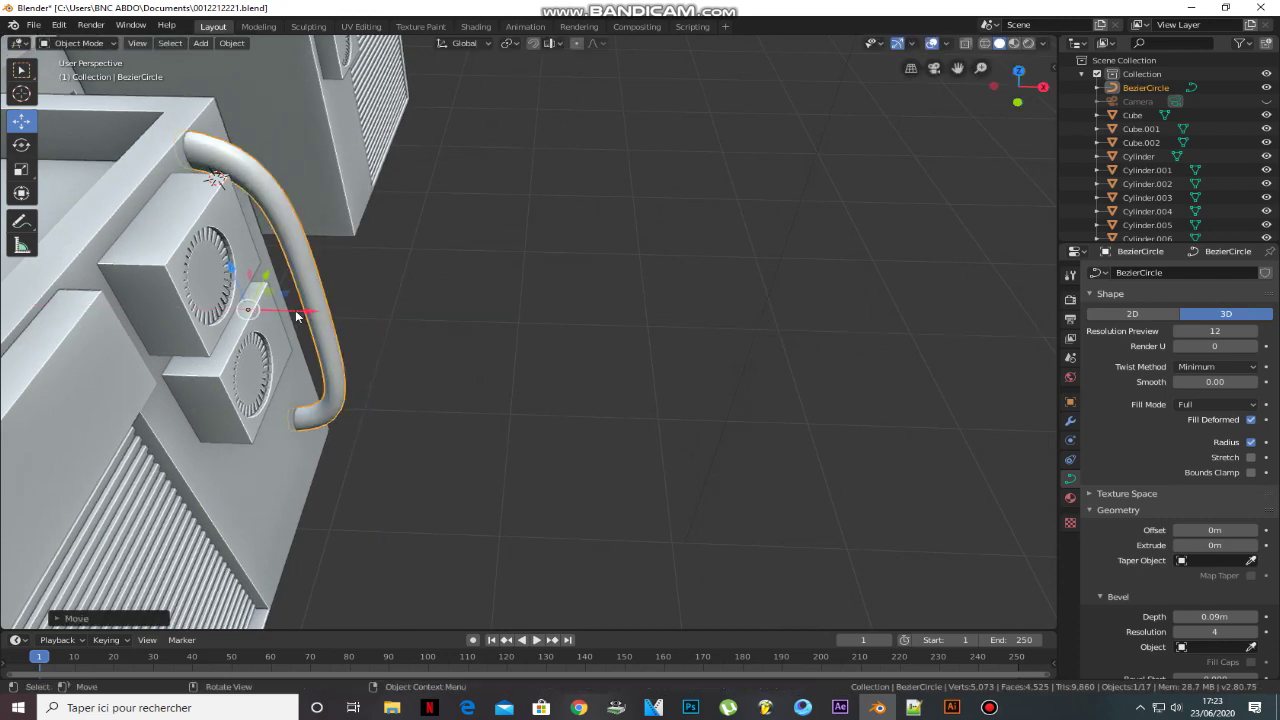
# - Adjust the tube's width by scaling it along X
pyautogui.moveTo(341, 317); pyautogui.dragTo(366, 223, button='middle')
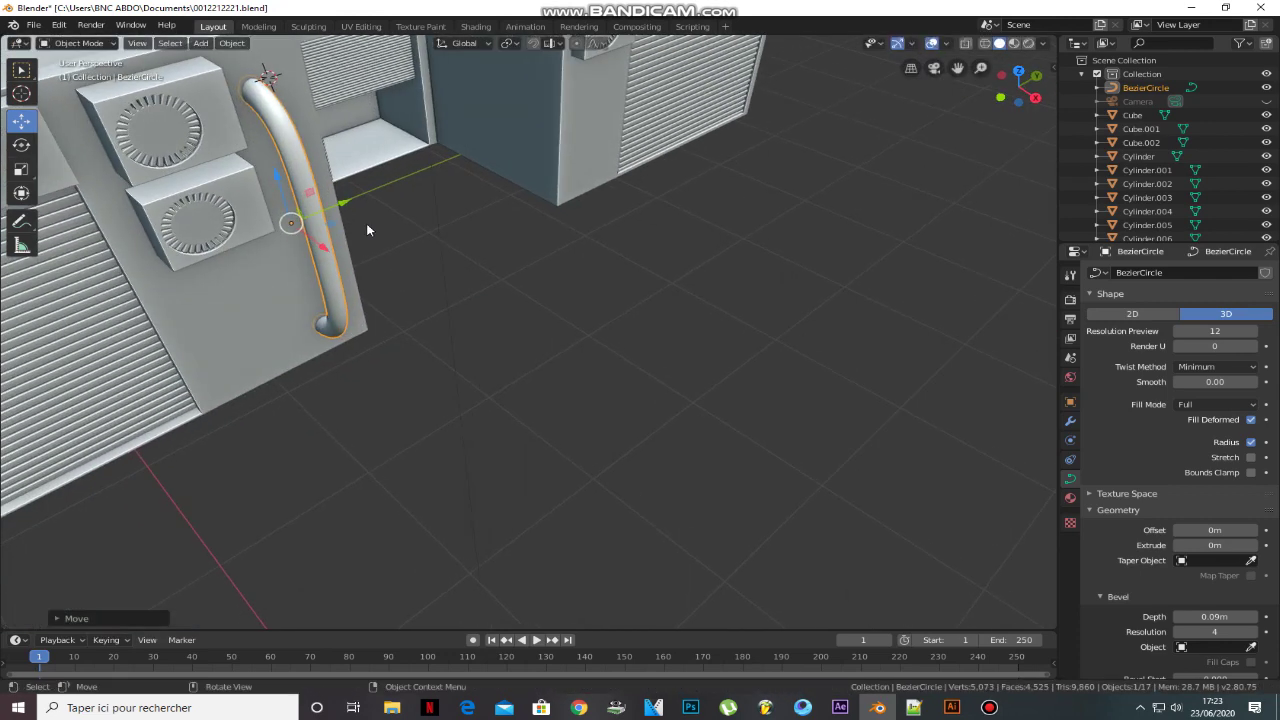
pyautogui.press('s')
pyautogui.press('x')
pyautogui.click(381, 222)
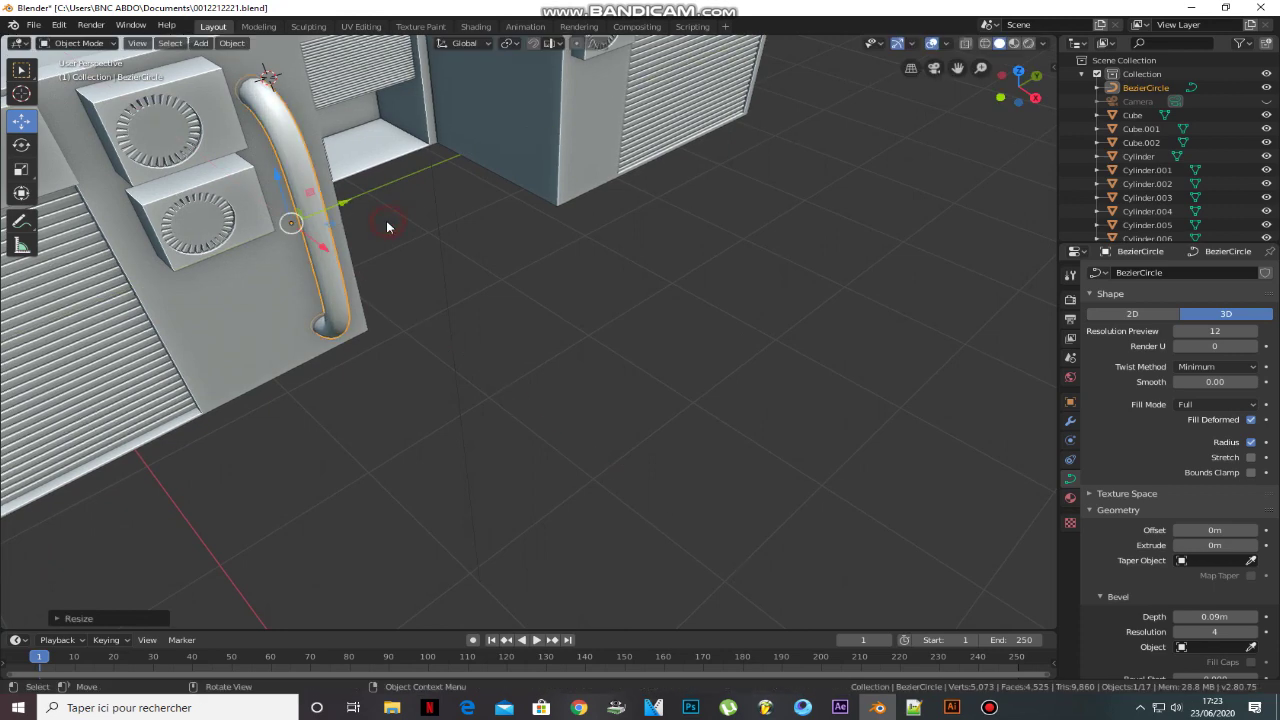
pyautogui.moveTo(385, 215); pyautogui.dragTo(383, 205, button='middle')
pyautogui.moveTo(323, 252); pyautogui.dragTo(301, 250, button='middle')
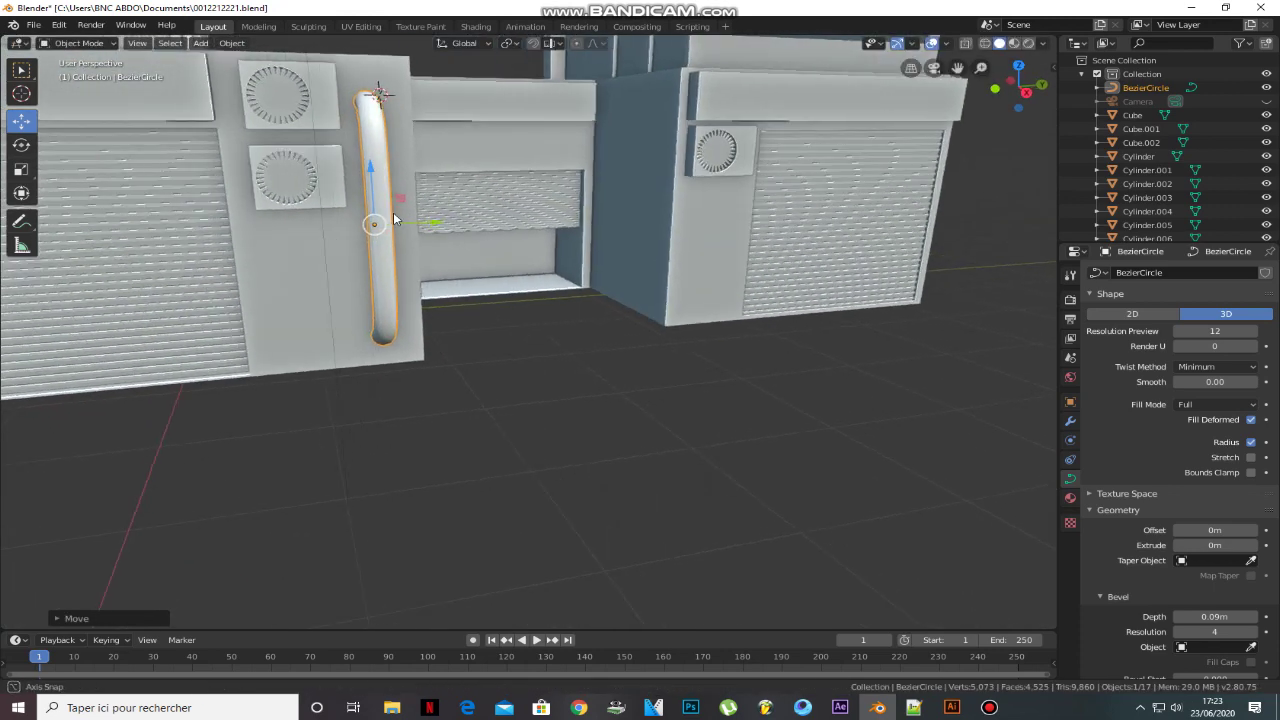
pyautogui.scroll(4, 391, 226)
pyautogui.moveTo(391, 226)
pyautogui.mouseDown(button='middle')
pyautogui.moveTo(352, 163)
pyautogui.moveTo(460, 143)
pyautogui.moveTo(306, 288)
pyautogui.moveTo(380, 262)
pyautogui.mouseUp(button='middle')
# - Add a subdivision modifier with Ctrl+1, then remove it again
pyautogui.hotkey('ctrl', '1')
pyautogui.click(1070, 421)
pyautogui.click(1263, 296)
# - Scale the tube along X and convert the curve into a mesh for editing
pyautogui.moveTo(500, 300); pyautogui.dragTo(443, 323, button='middle')
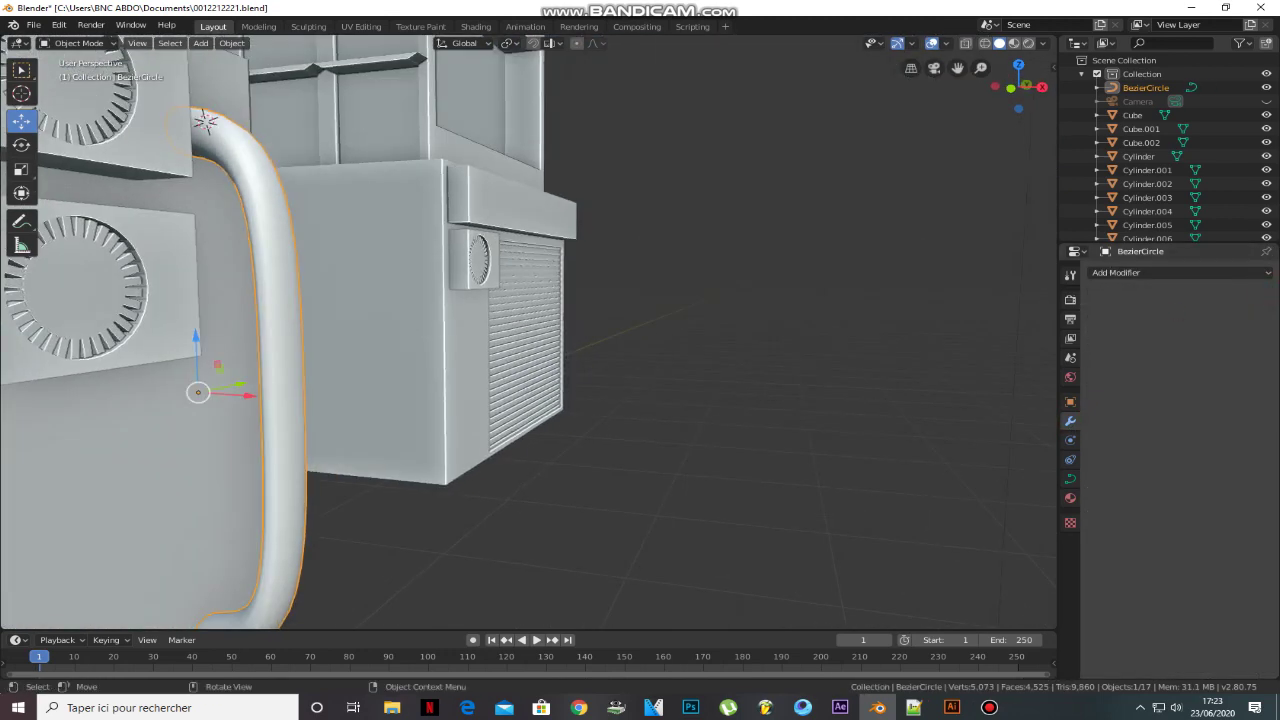
pyautogui.press('s')
pyautogui.press('x')
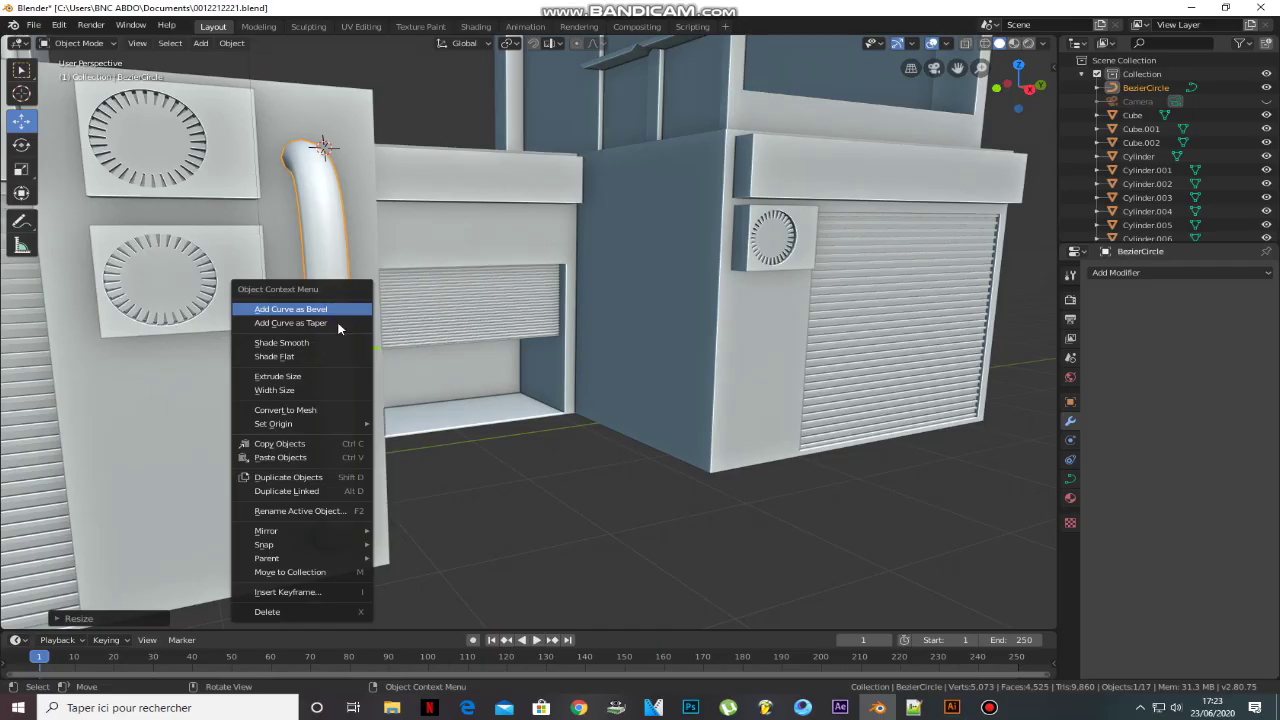
pyautogui.click(306, 416)
pyautogui.press('Tab')
# - Set the pivot point to Individual Origins
pyautogui.moveTo(306, 417)
pyautogui.mouseDown(button='middle')
pyautogui.moveTo(380, 250)
pyautogui.moveTo(335, 58)
pyautogui.mouseUp(button='middle')
pyautogui.scroll(3, 405, 221)
pyautogui.click(508, 43)
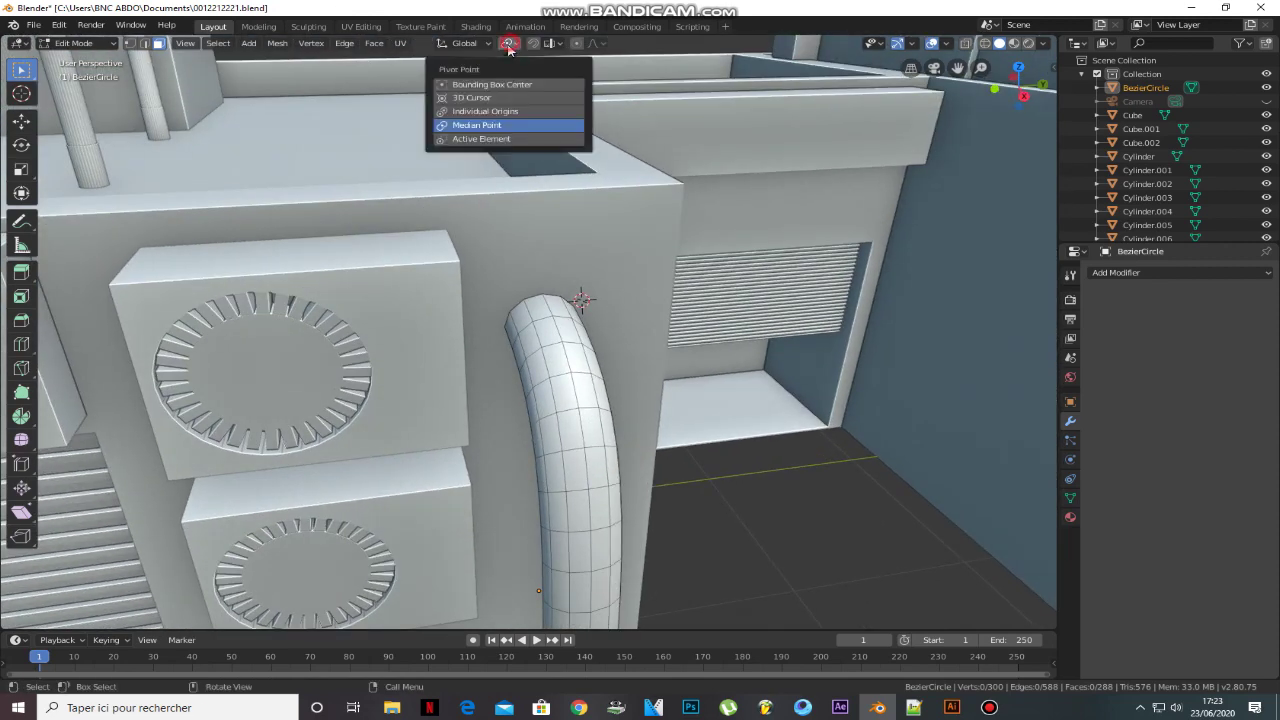
pyautogui.click(488, 111)
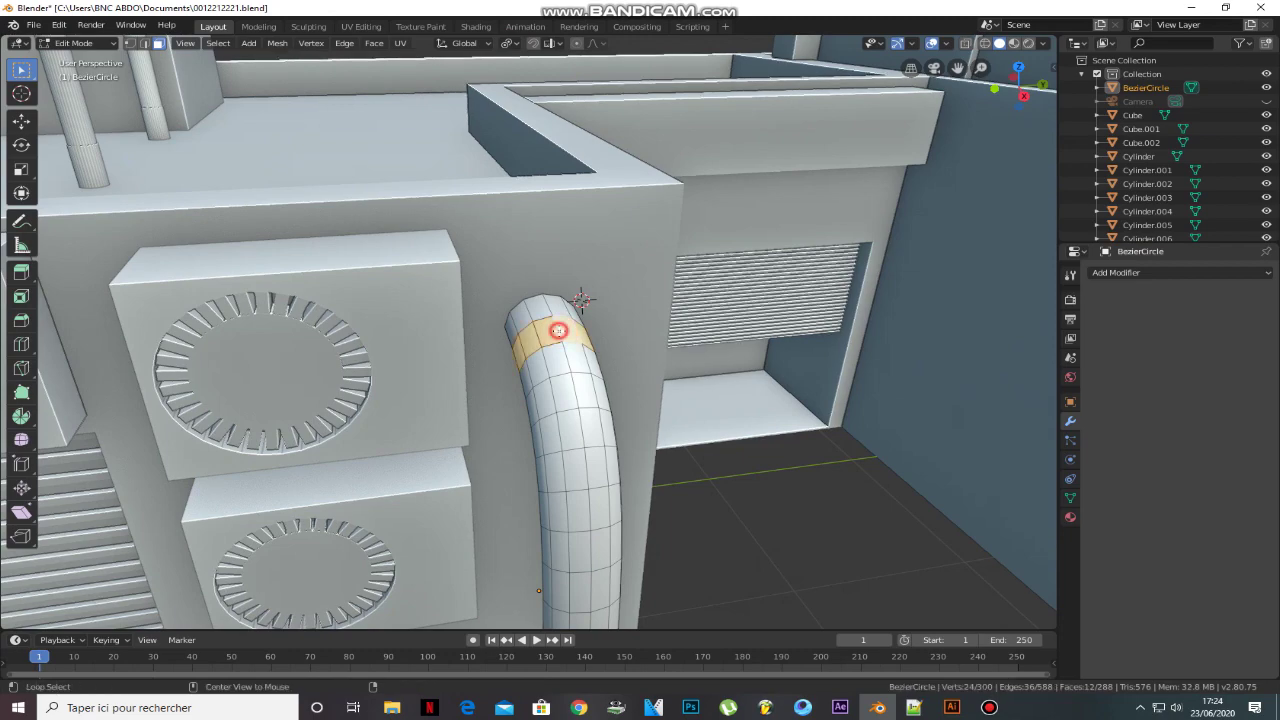
# - Select the edge loops near the bend and scale them up into collar rings
pyautogui.moveTo(558, 330)
pyautogui.mouseDown(button='middle')
pyautogui.moveTo(598, 452)
pyautogui.moveTo(566, 484)
pyautogui.mouseUp(button='middle')
pyautogui.keyDown('alt'); pyautogui.keyDown('shift'); pyautogui.click(583, 425); pyautogui.keyUp('shift'); pyautogui.keyUp('alt')
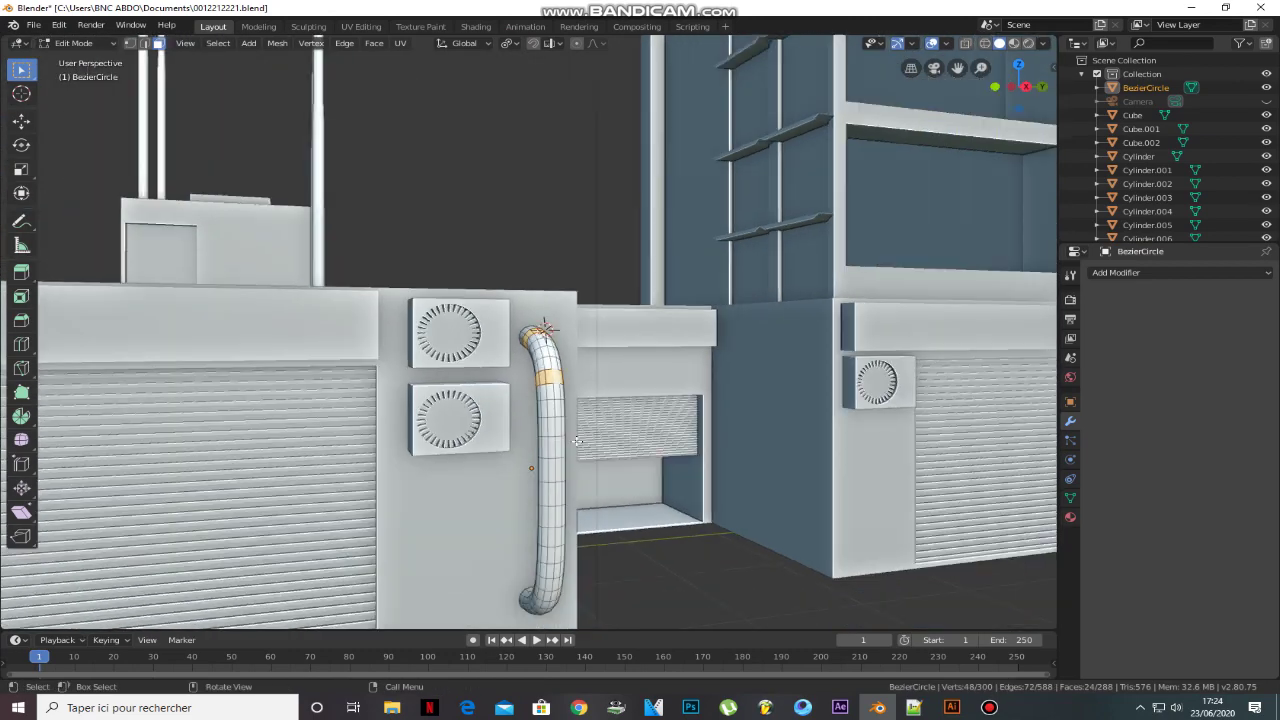
pyautogui.keyDown('alt'); pyautogui.keyDown('shift'); pyautogui.click(554, 587); pyautogui.keyUp('shift'); pyautogui.keyUp('alt')
pyautogui.scroll(-4, 554, 587)
pyautogui.moveTo(554, 587)
pyautogui.mouseDown(button='middle')
pyautogui.moveTo(548, 484)
pyautogui.moveTo(586, 466)
pyautogui.mouseUp(button='middle')
pyautogui.scroll(4, 551, 469)
pyautogui.scroll(2, 586, 466)
pyautogui.moveTo(563, 417)
pyautogui.mouseDown(button='middle')
pyautogui.moveTo(644, 515)
pyautogui.moveTo(591, 441)
pyautogui.mouseUp(button='middle')
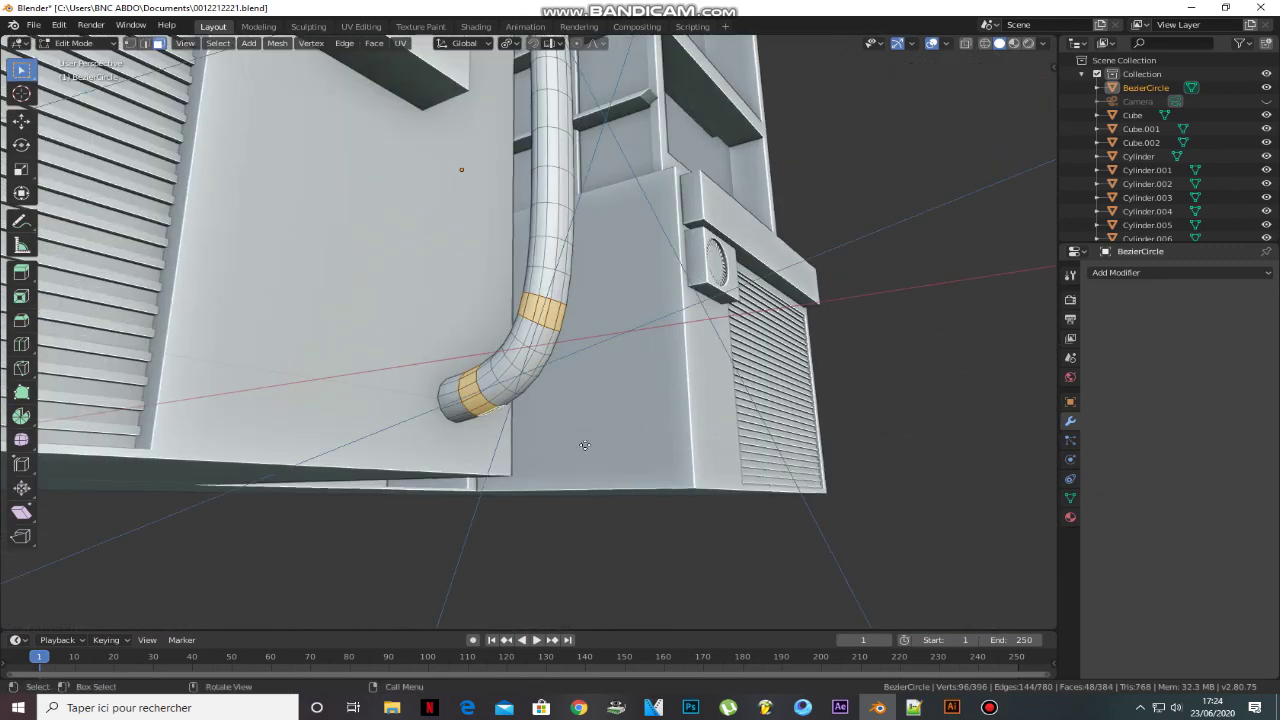
pyautogui.press('s')
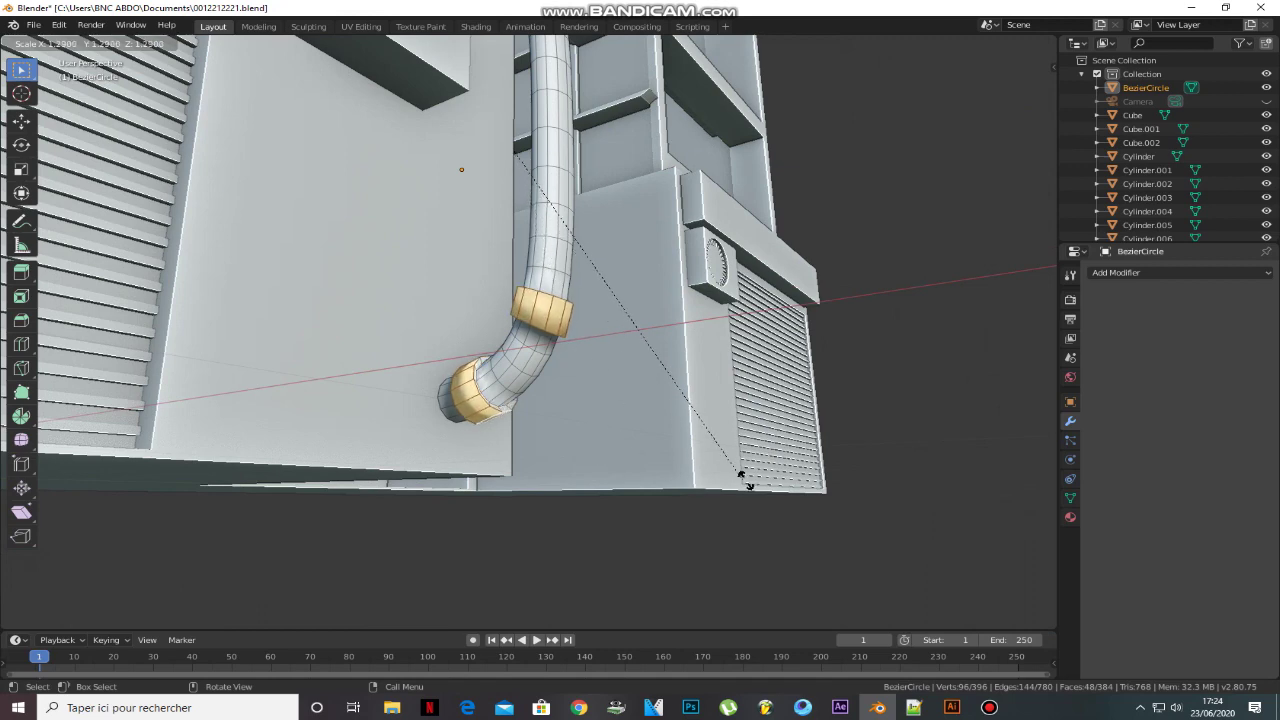
pyautogui.click(768, 477)
pyautogui.press('Tab')
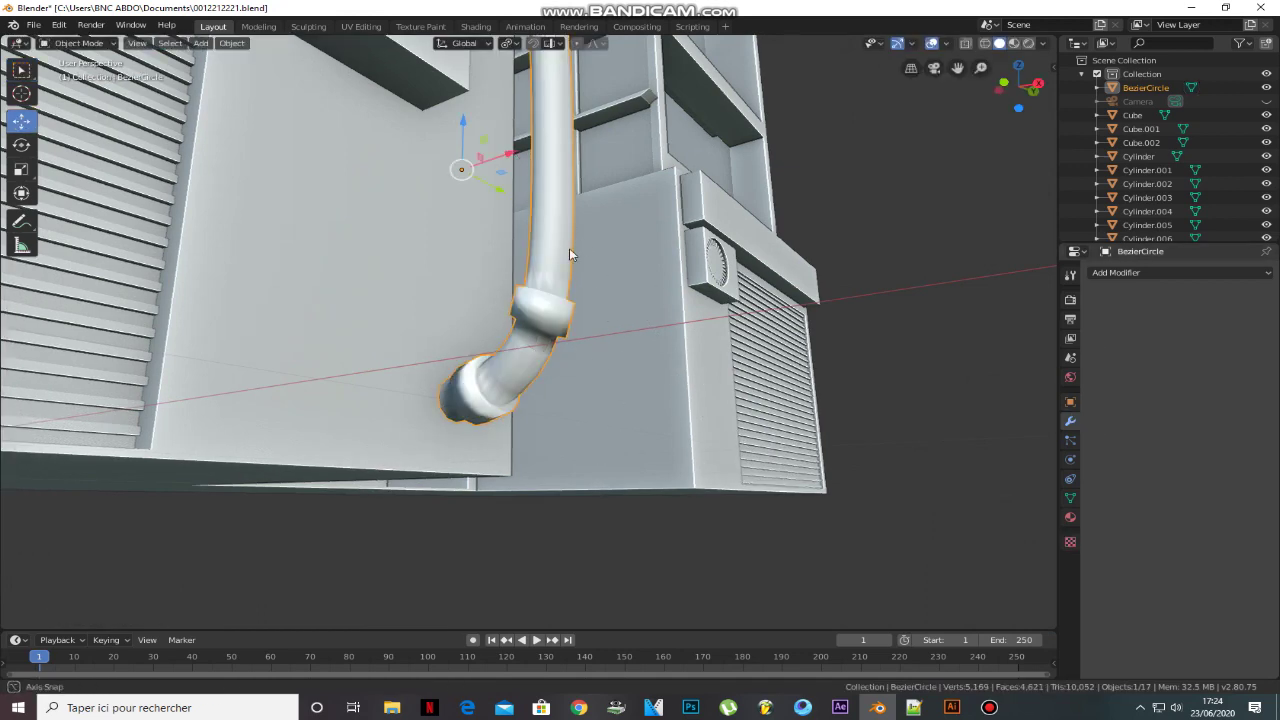
# - Turn on Auto Smooth in the pipe's Object Data settings
pyautogui.moveTo(578, 247); pyautogui.dragTo(553, 270, button='middle')
pyautogui.rightClick(553, 270)
pyautogui.press('Escape')
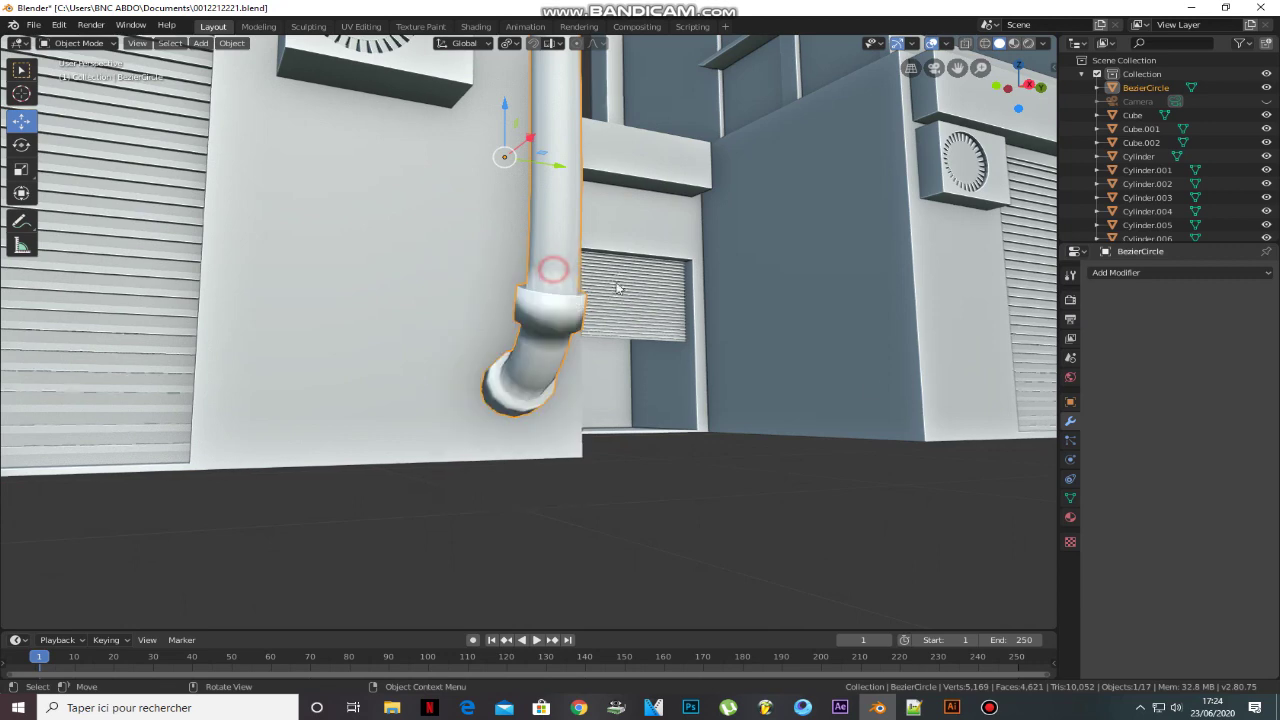
pyautogui.click(1070, 497)
pyautogui.click(1113, 524)
pyautogui.moveTo(677, 306)
pyautogui.mouseDown(button='middle')
pyautogui.moveTo(670, 265)
pyautogui.moveTo(645, 287)
pyautogui.moveTo(614, 236)
pyautogui.moveTo(540, 248)
pyautogui.mouseUp(button='middle')
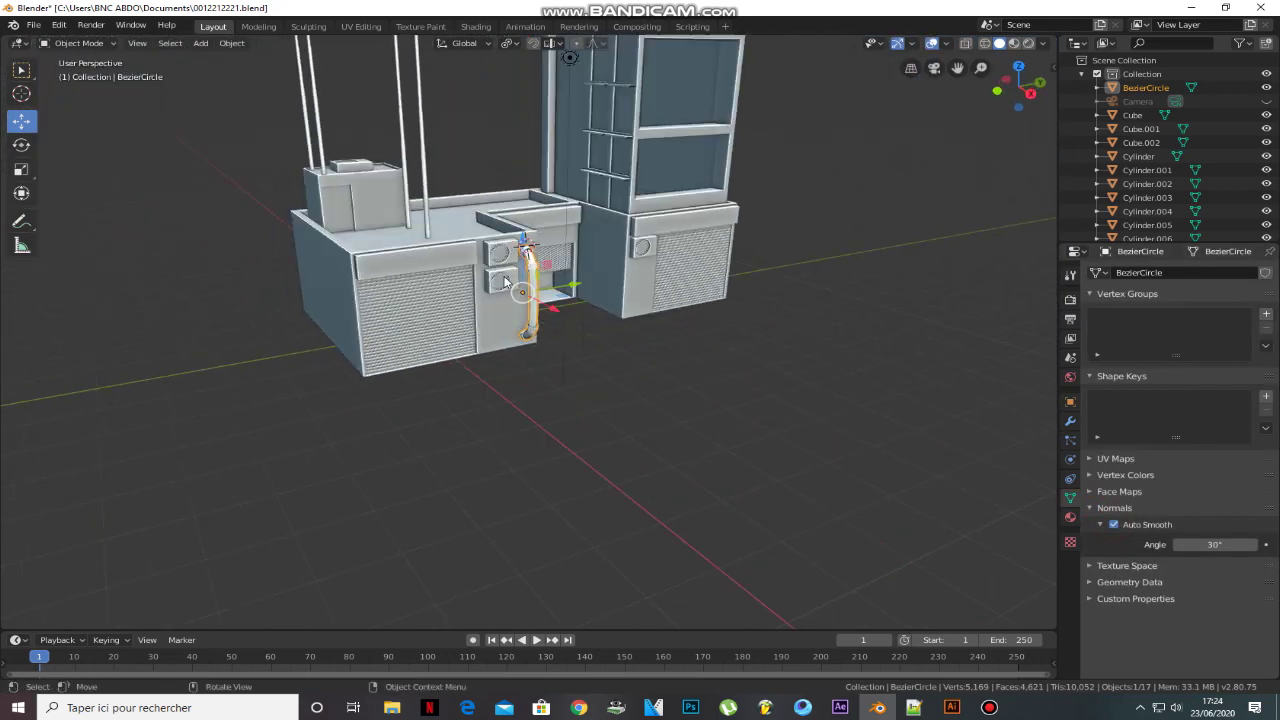
# - Frame the pipe and scale its selected collar along Z in Edit Mode
pyautogui.press('KP_Decimal')
pyautogui.press('Tab')
pyautogui.press('s')
pyautogui.press('z')
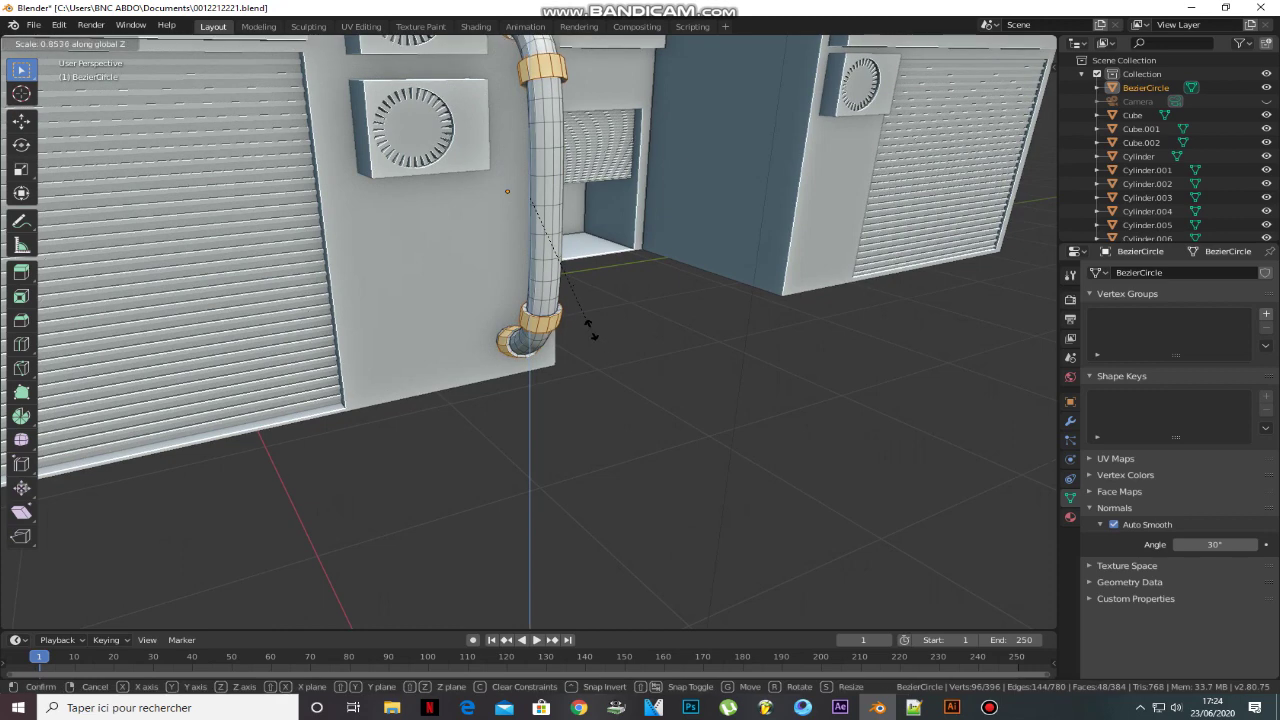
pyautogui.click(591, 330)
pyautogui.press('Tab')
pyautogui.moveTo(583, 133); pyautogui.dragTo(489, 214, button='middle')
pyautogui.press('s')
pyautogui.press('z')
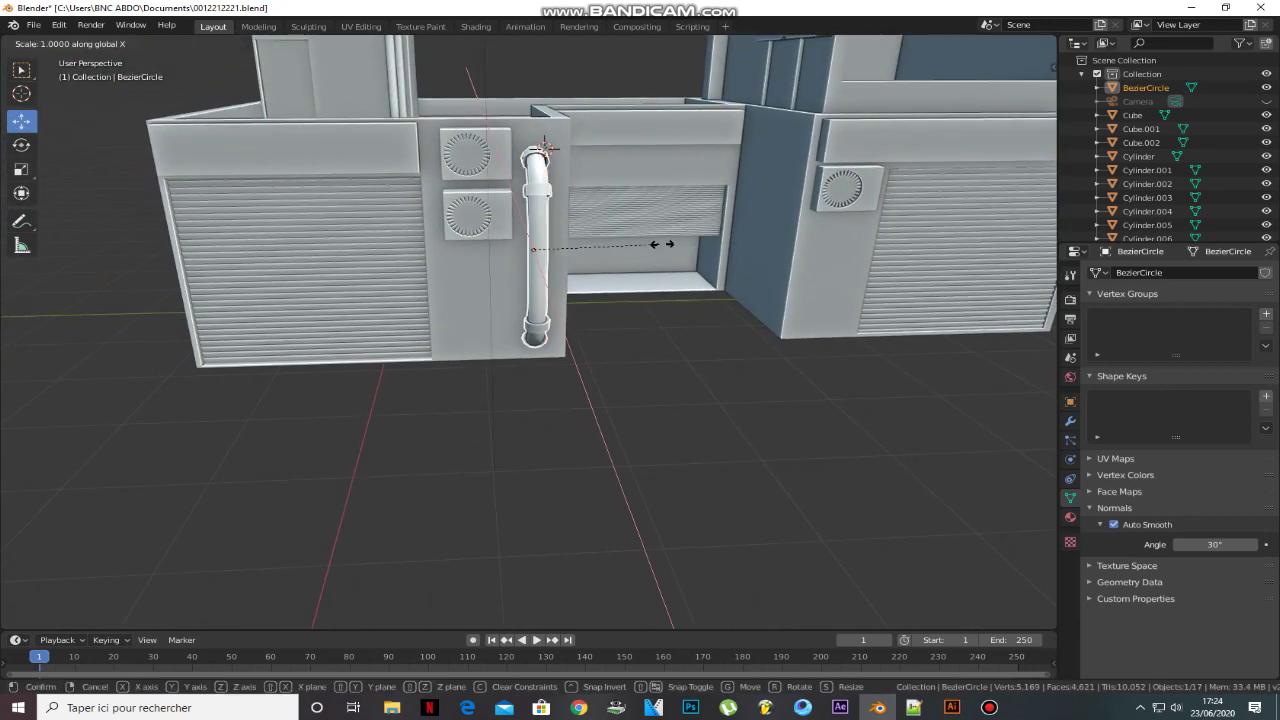
pyautogui.rightClick(636, 247)
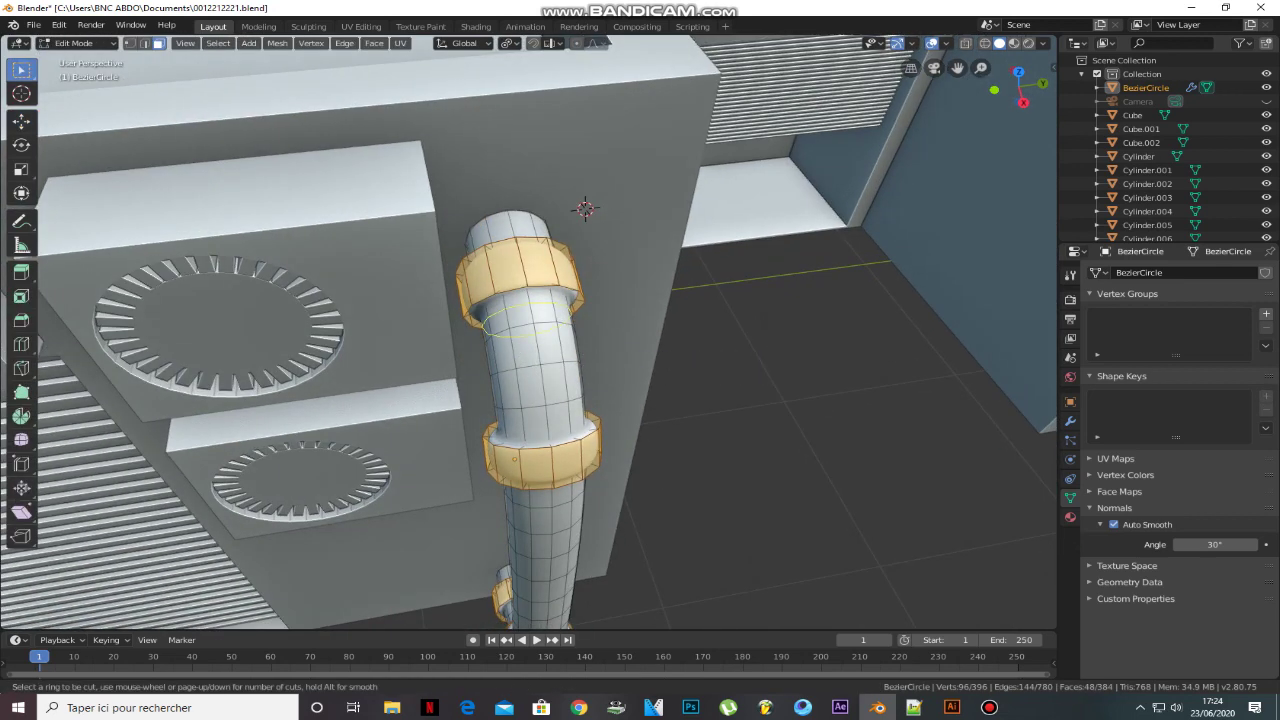
# - Add two loop cuts near the top of the pipe
pyautogui.hotkey('ctrl', 'r')
pyautogui.click(552, 282)
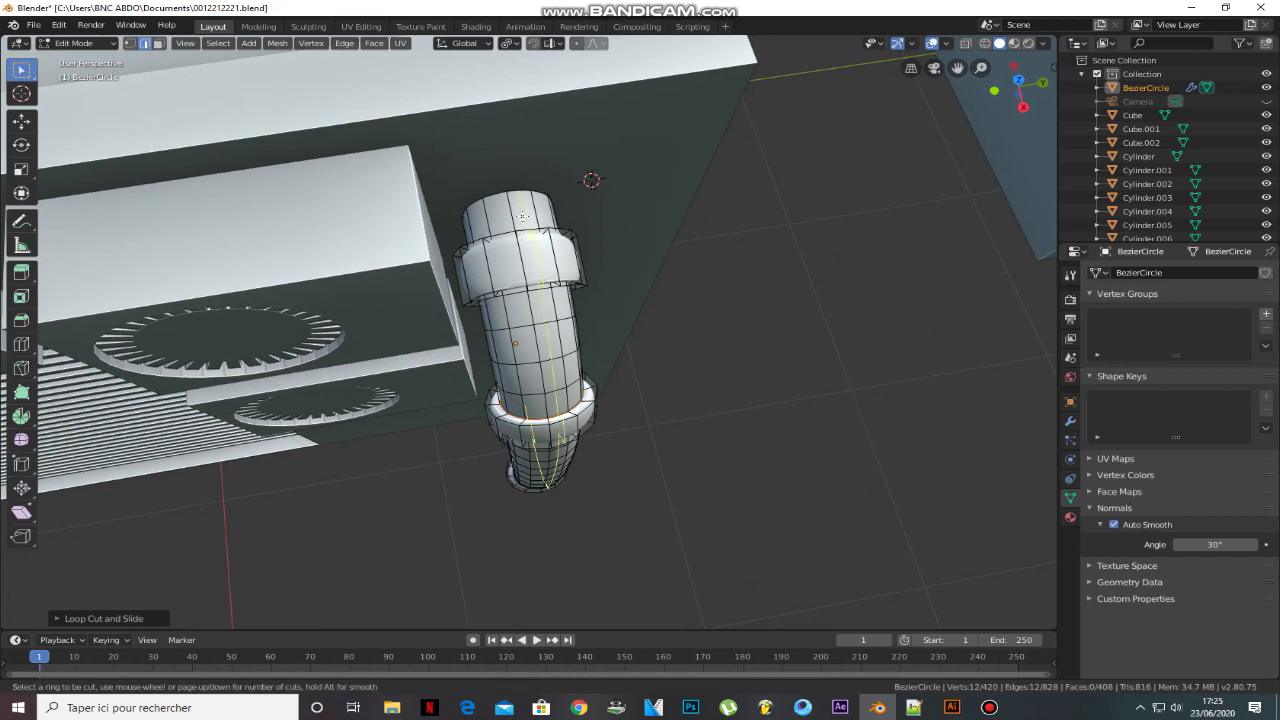
pyautogui.hotkey('ctrl', 'r')
pyautogui.click(551, 265)
pyautogui.click(551, 265)
pyautogui.press('s')
pyautogui.press('z')
pyautogui.press('z')
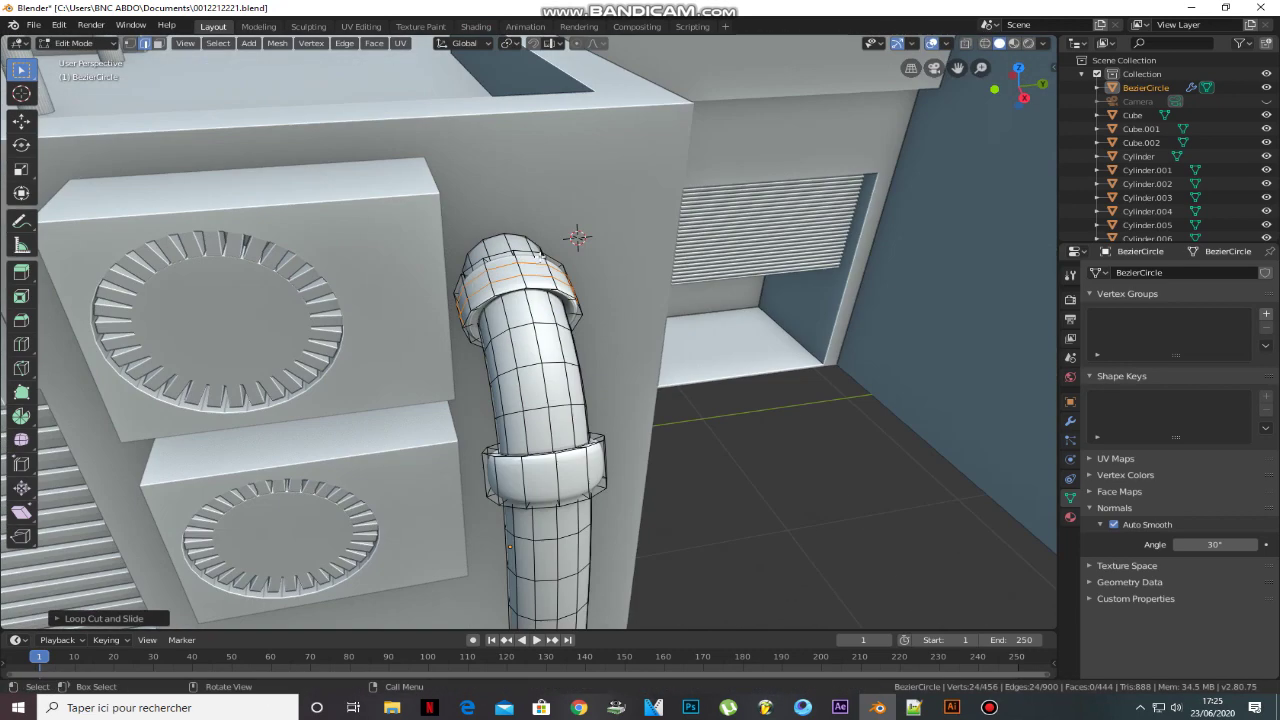
pyautogui.press('Escape')
# - Add more loop cuts across the collar and return to Object Mode
pyautogui.moveTo(557, 342)
pyautogui.mouseDown(button='middle')
pyautogui.moveTo(540, 276)
pyautogui.moveTo(571, 357)
pyautogui.moveTo(529, 509)
pyautogui.moveTo(564, 428)
pyautogui.moveTo(514, 471)
pyautogui.moveTo(600, 300)
pyautogui.mouseUp(button='middle')
pyautogui.hotkey('ctrl', 'r')
pyautogui.click(550, 290)
pyautogui.hotkey('ctrl', 'r')
pyautogui.click(514, 471)
pyautogui.press('Tab')
pyautogui.scroll(-5, 600, 300)
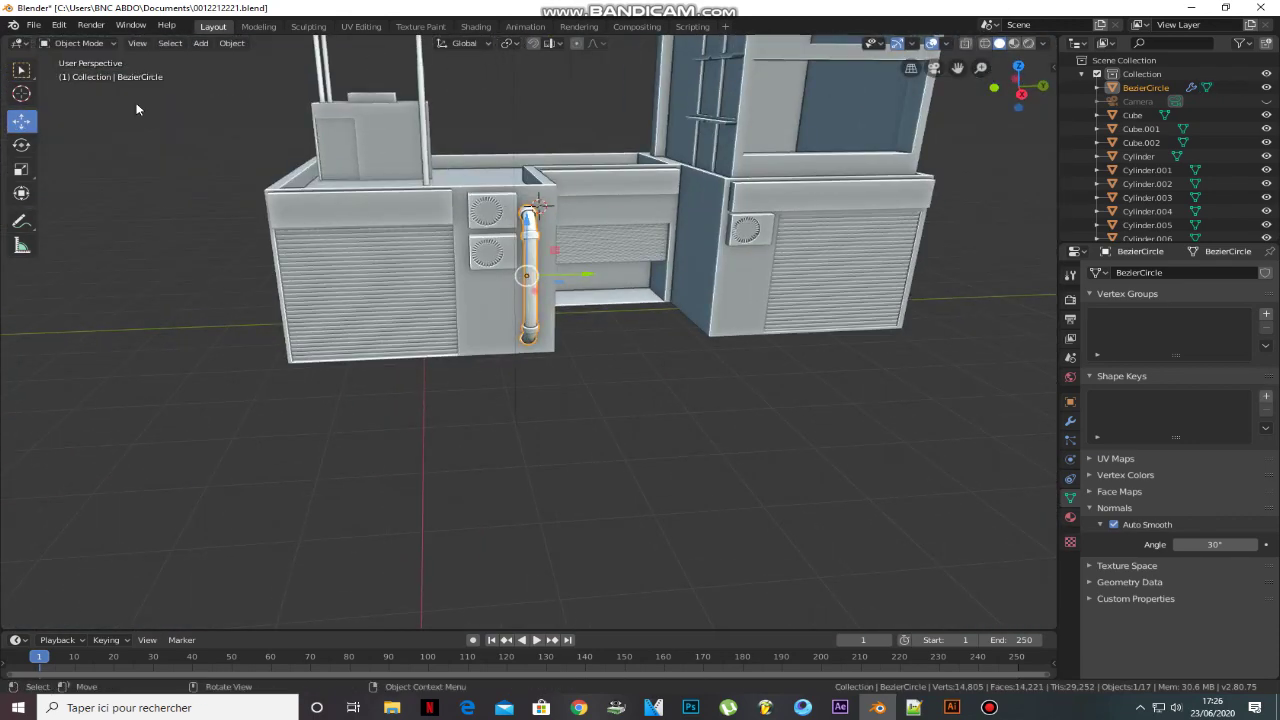
# - Save the file, then duplicate the wall pipe and place the copy beside it
pyautogui.hotkey('ctrl', 's')
pyautogui.scroll(3, 503, 228)
pyautogui.click(578, 345)
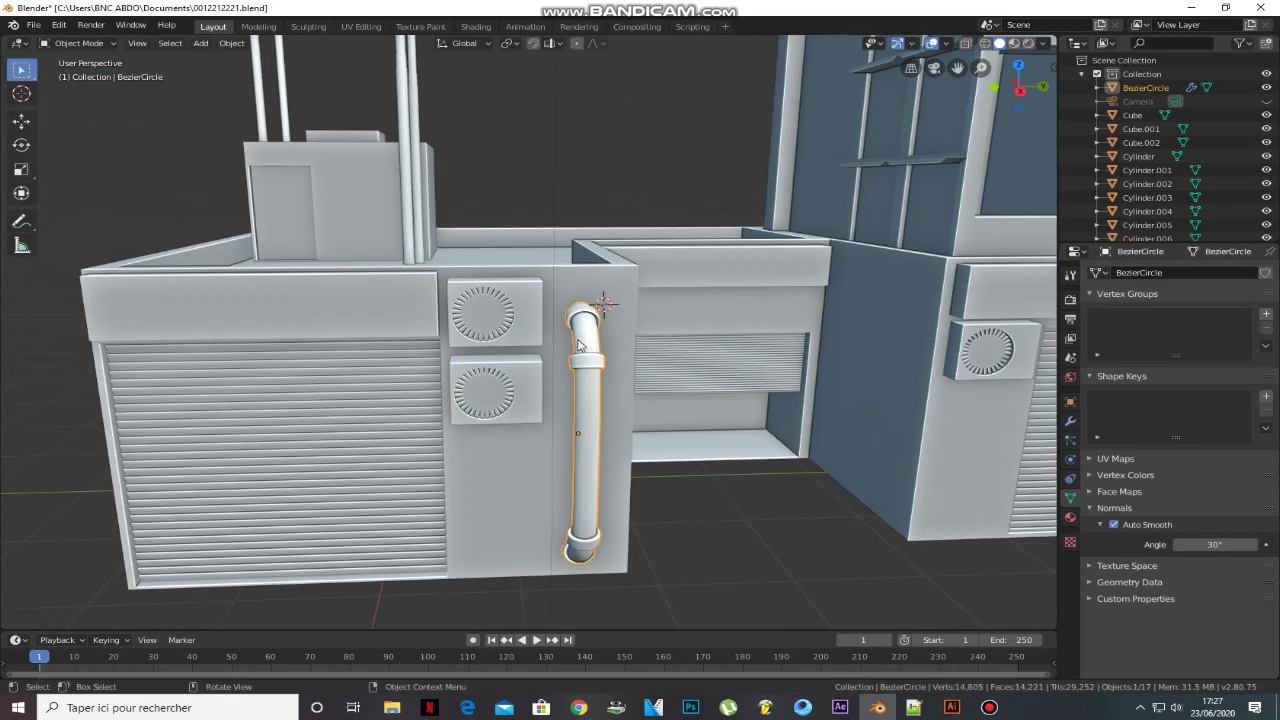
pyautogui.hotkey('shift', 'd')
pyautogui.click(605, 340)
# - Thicken both rooftop poles with height locked (Shift+Z), then add a circle
pyautogui.moveTo(605, 340)
pyautogui.mouseDown(button='middle')
pyautogui.moveTo(366, 228)
pyautogui.moveTo(420, 150)
pyautogui.mouseUp(button='middle')
pyautogui.hotkey('shift', 'a')
pyautogui.press('Escape')
pyautogui.click(395, 150)
pyautogui.keyDown('shift'); pyautogui.click(430, 240); pyautogui.keyUp('shift')
pyautogui.press('s')
pyautogui.hotkey('shift', 'z')
pyautogui.click(510, 250)
pyautogui.scroll(-3, 510, 250)
pyautogui.scroll(4, 510, 250)
pyautogui.press('s')
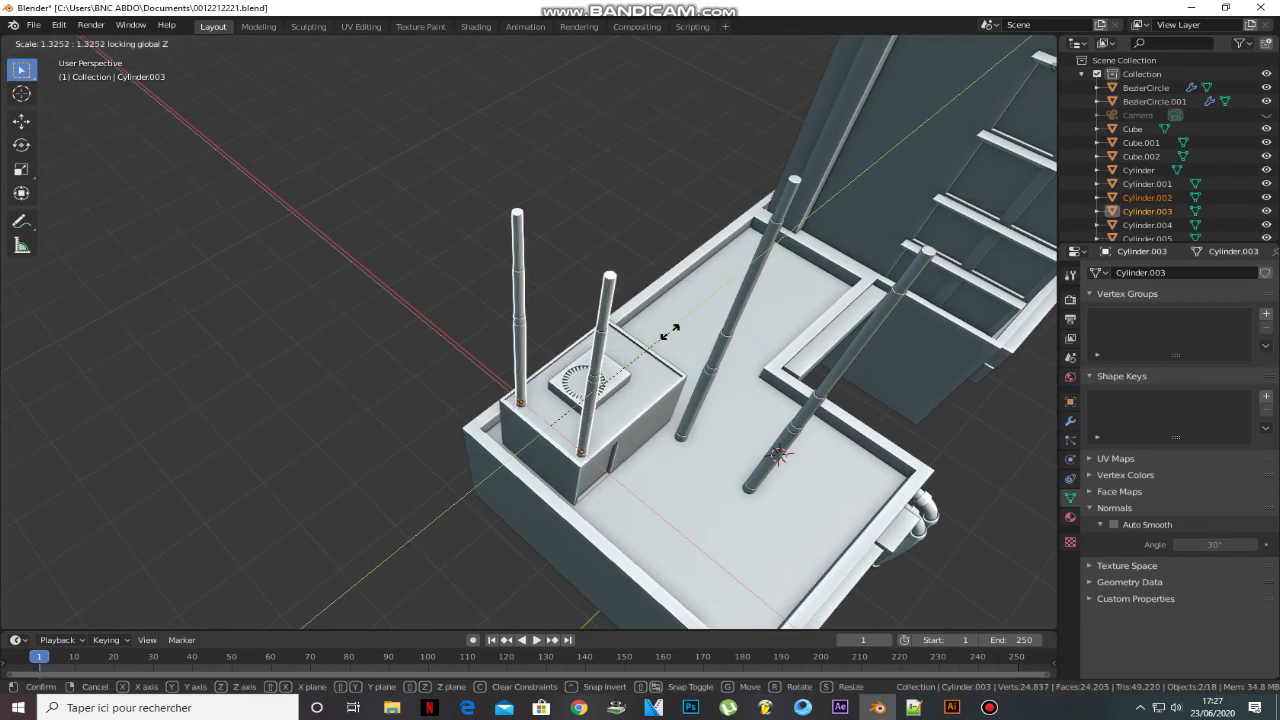
pyautogui.press('Tab')
pyautogui.scroll(-3, 654, 361)
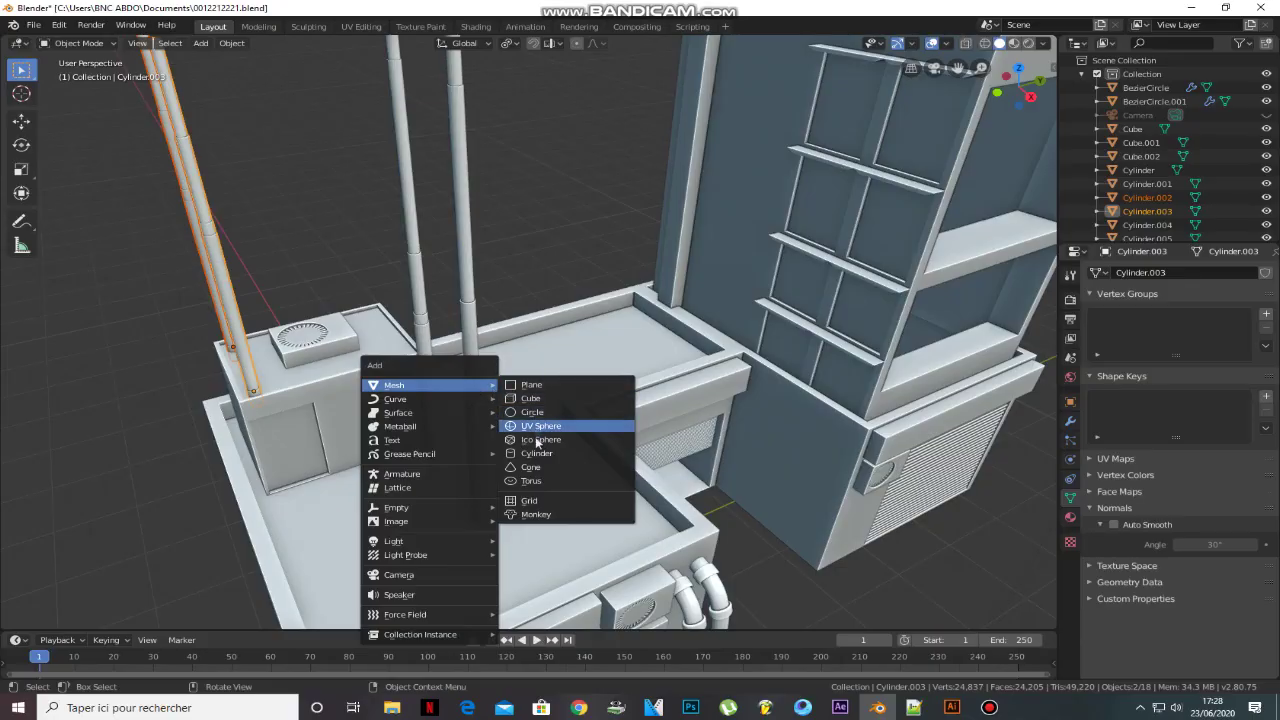
pyautogui.click(535, 416)
# - Move the new circle into place at its current height and resize it
pyautogui.press('s')
pyautogui.press('g')
pyautogui.hotkey('shift', 'z')
pyautogui.click(590, 512)
pyautogui.scroll(4, 590, 500)
pyautogui.scroll(2, 588, 410)
pyautogui.press('s')
pyautogui.click(612, 405)
# - Fill the circle with a face, then inset a rim and extrude the inner face down
pyautogui.press('Tab')
pyautogui.moveTo(612, 405)
pyautogui.mouseDown(button='middle')
pyautogui.moveTo(540, 300)
pyautogui.moveTo(515, 407)
pyautogui.mouseUp(button='middle')
pyautogui.press('f')
pyautogui.scroll(4, 515, 407)
pyautogui.scroll(-2, 515, 407)
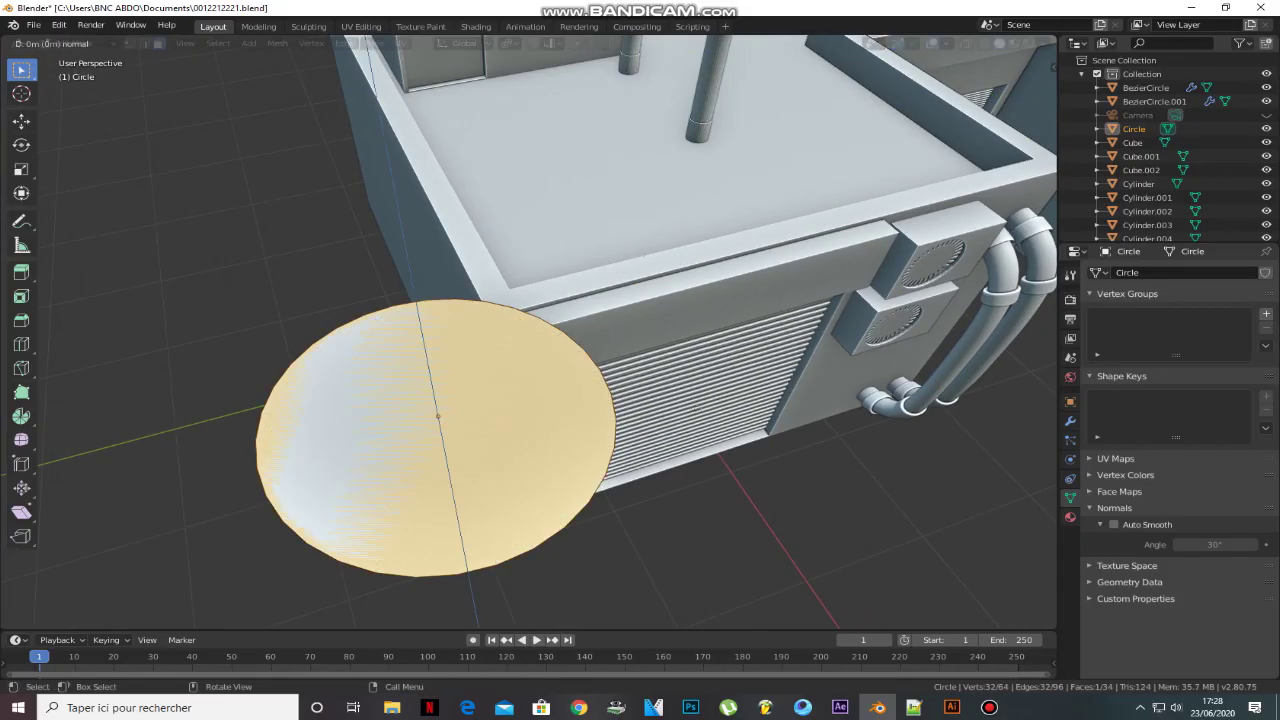
pyautogui.press('s')
pyautogui.click(660, 408)
pyautogui.press('e')
pyautogui.click(638, 407)
pyautogui.press('e')
pyautogui.press('s')
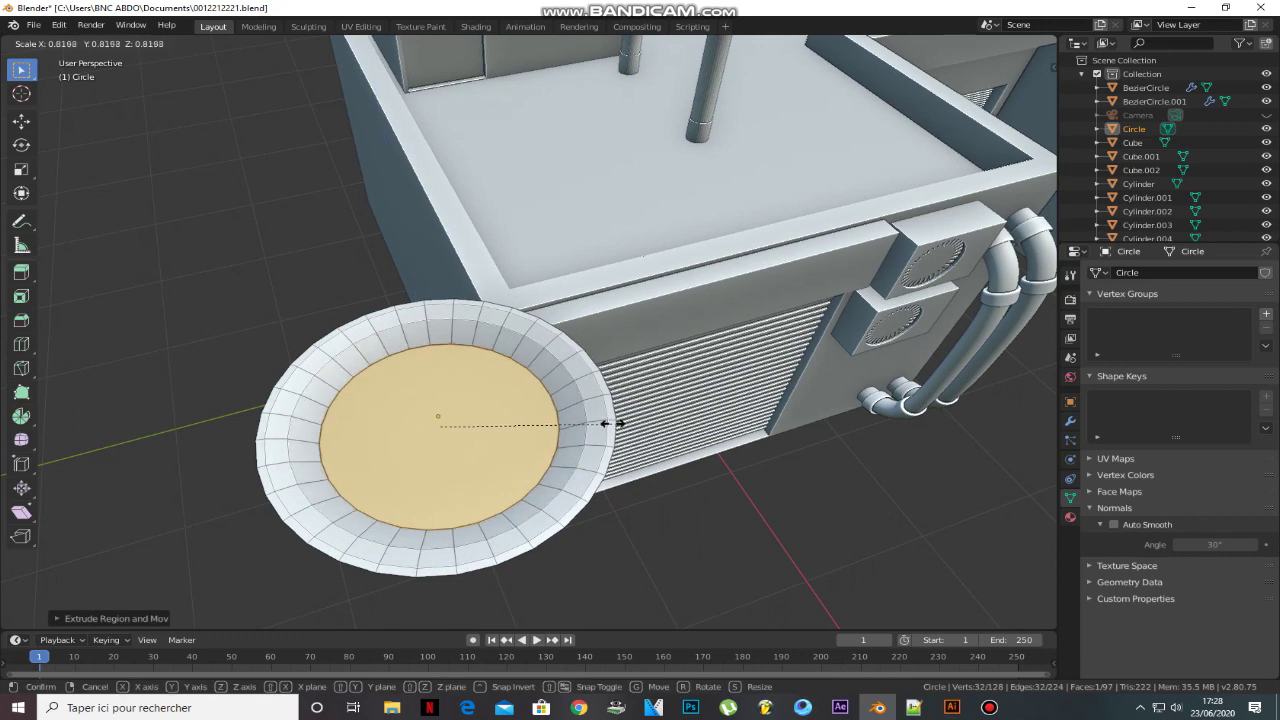
pyautogui.rightClick(612, 427)
# - Bevel the dish's outer rim edge loop to round it off
pyautogui.press('2')
pyautogui.keyDown('alt'); pyautogui.click(588, 423); pyautogui.keyUp('alt')
pyautogui.hotkey('ctrl', 'b')
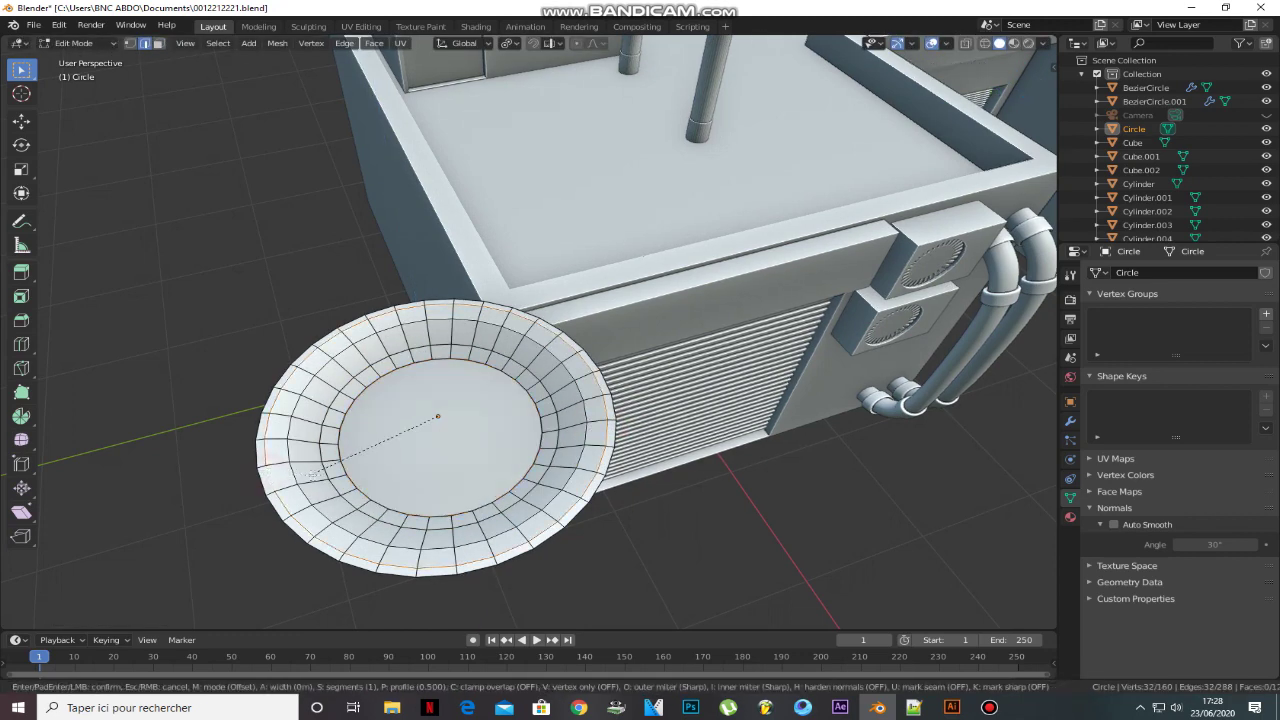
pyautogui.click(585, 377)
pyautogui.press('Tab')
# - Flatten the dish along Z and shift its bottom face vertically
pyautogui.moveTo(480, 428)
pyautogui.mouseDown(button='middle')
pyautogui.moveTo(523, 389)
pyautogui.moveTo(523, 551)
pyautogui.mouseUp(button='middle')
pyautogui.press('s')
pyautogui.press('z')
pyautogui.click(535, 408)
pyautogui.press('Tab')
pyautogui.press('3')
pyautogui.click(560, 305)
pyautogui.press('g')
pyautogui.press('z')
pyautogui.click(582, 316)
pyautogui.press('Tab')
pyautogui.press('Tab')
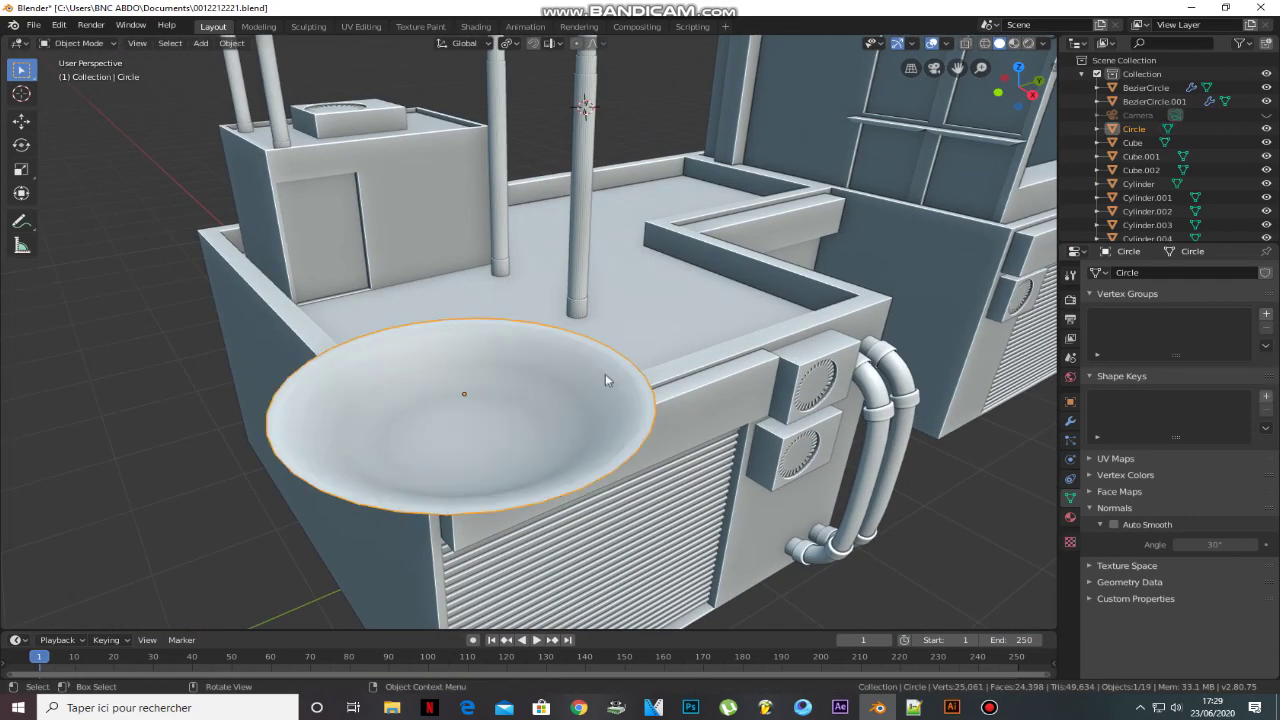
pyautogui.press('s')
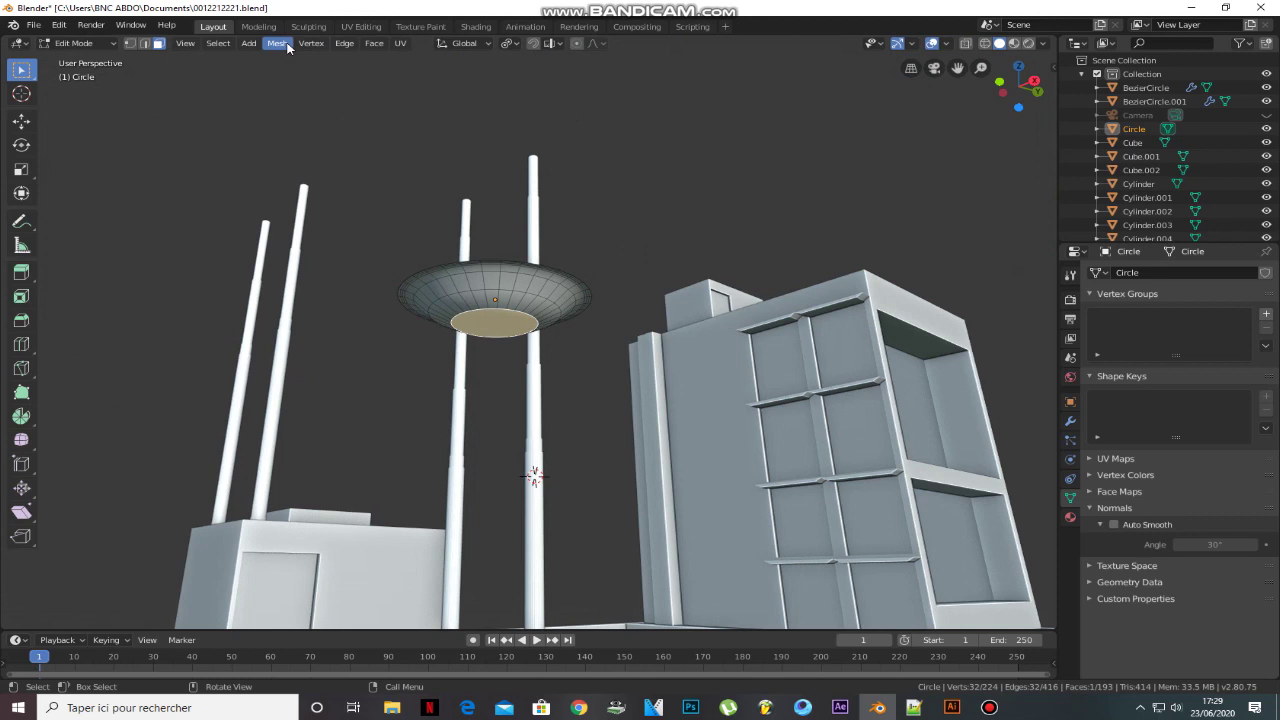
# - Snap the 3D cursor to the dish and set the dish's origin there
pyautogui.click(280, 44)
pyautogui.moveTo(294, 86)
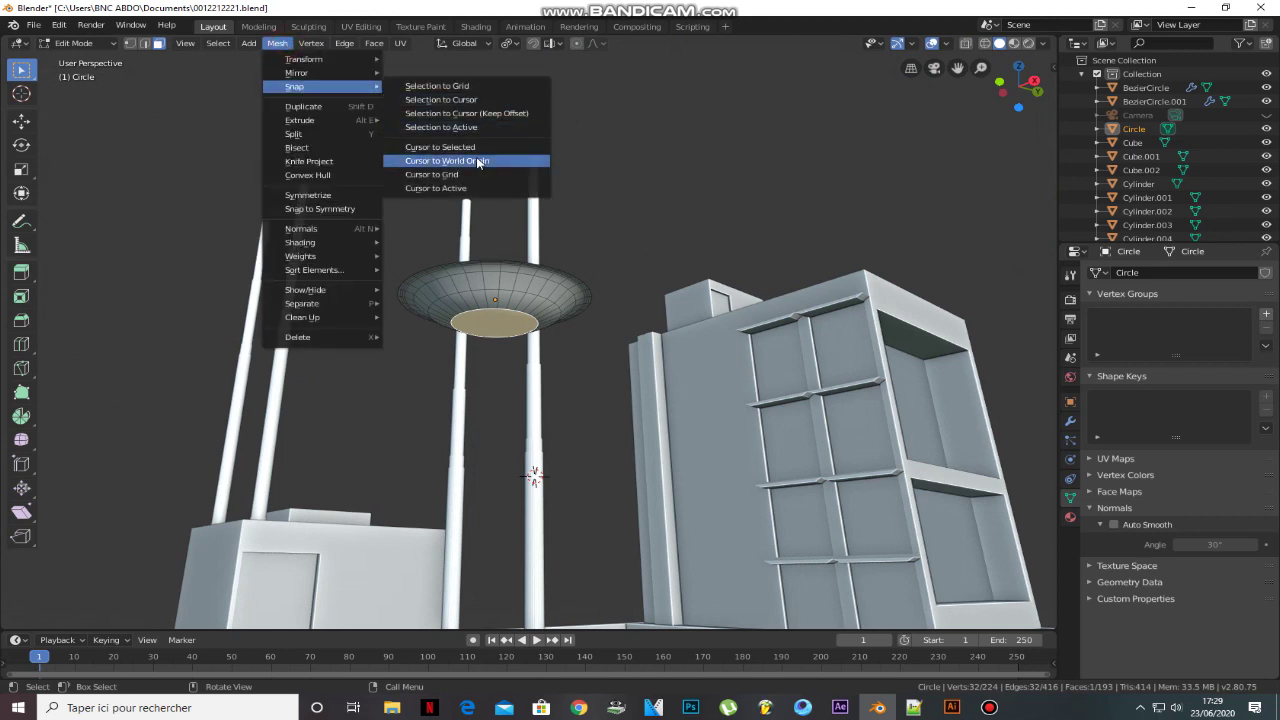
pyautogui.click(474, 149)
pyautogui.press('Tab')
pyautogui.click(231, 43)
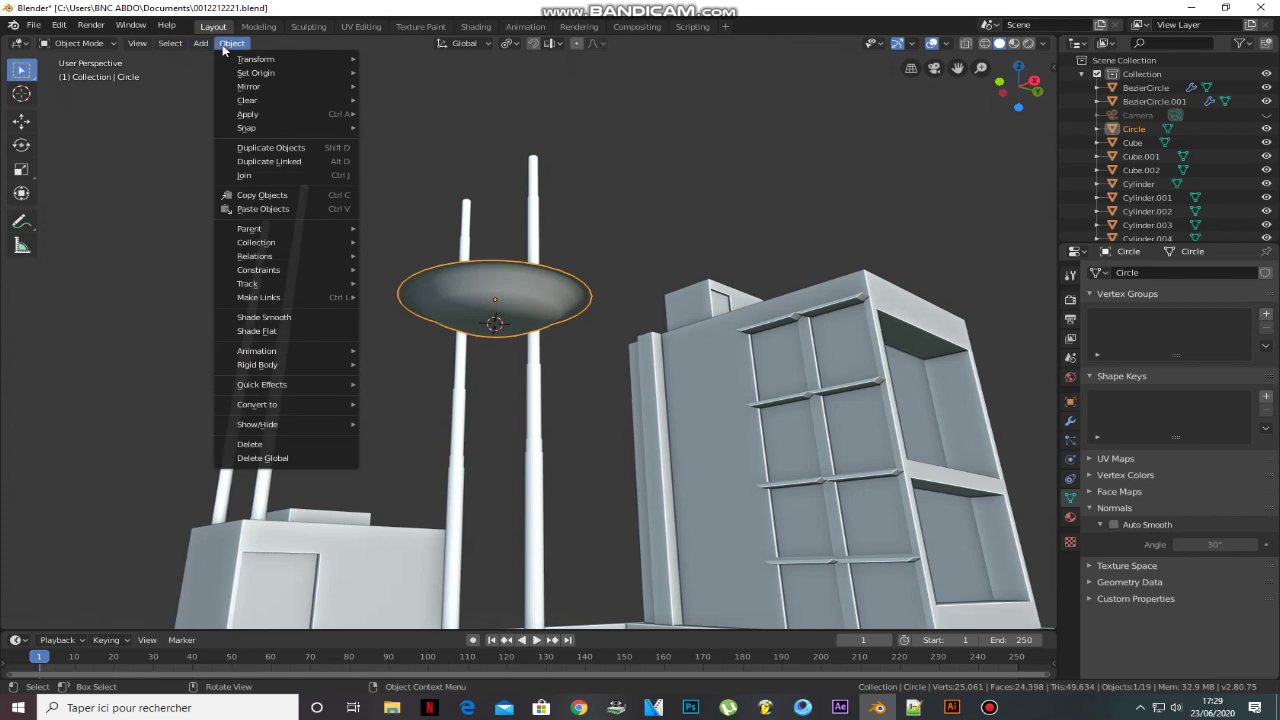
pyautogui.moveTo(256, 73)
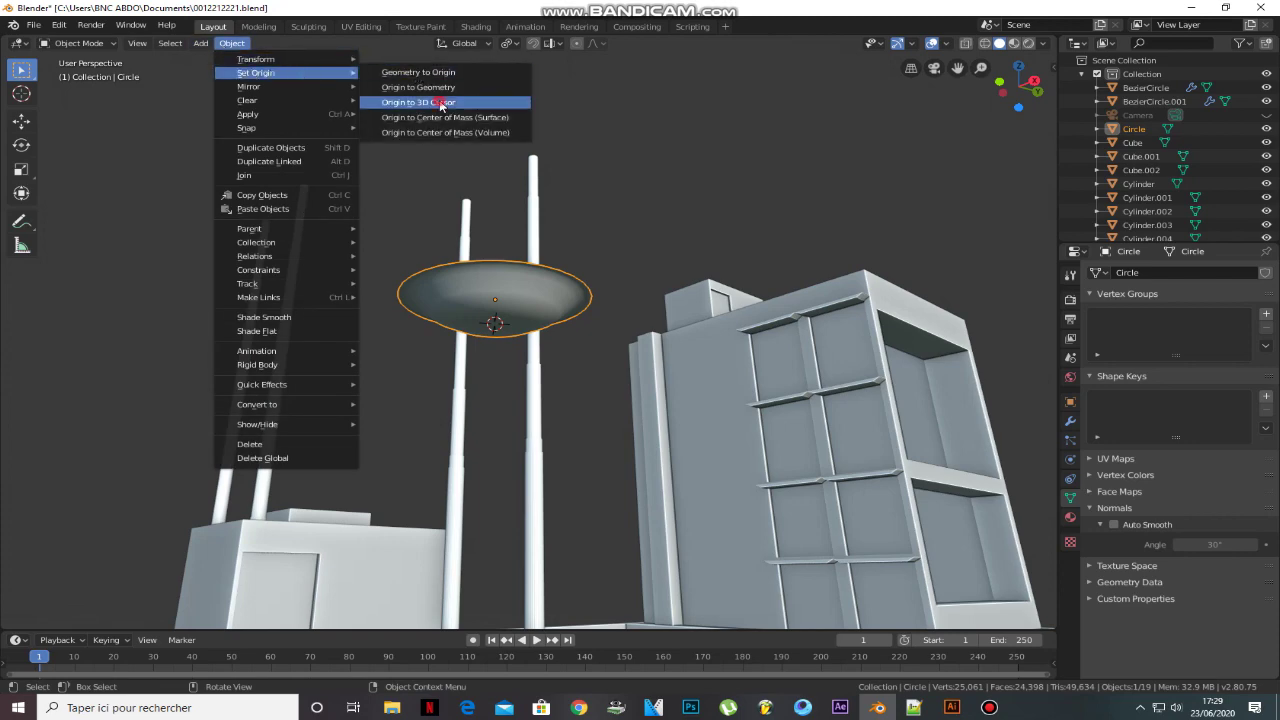
pyautogui.click(441, 105)
pyautogui.press('Tab')
pyautogui.press('Tab')
# - Move the dish horizontally, keeping its height, onto a rooftop pole
pyautogui.moveTo(589, 263)
pyautogui.mouseDown(button='middle')
pyautogui.moveTo(593, 331)
pyautogui.moveTo(589, 222)
pyautogui.mouseUp(button='middle')
pyautogui.press('g')
pyautogui.hotkey('shift', 'z')
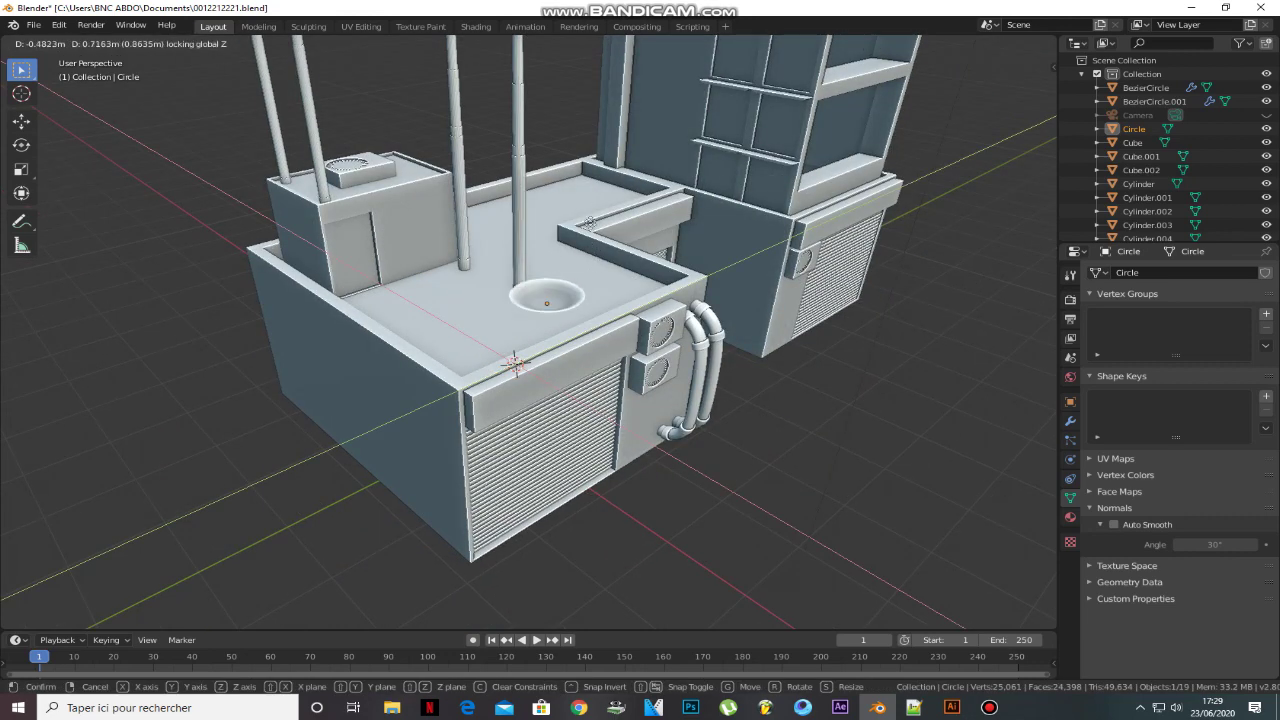
pyautogui.click(574, 140)
# - Tilt the dish and shift it along Y toward the rooftop pole
pyautogui.press('KP_Decimal')
pyautogui.moveTo(540, 300); pyautogui.dragTo(519, 318, button='middle')
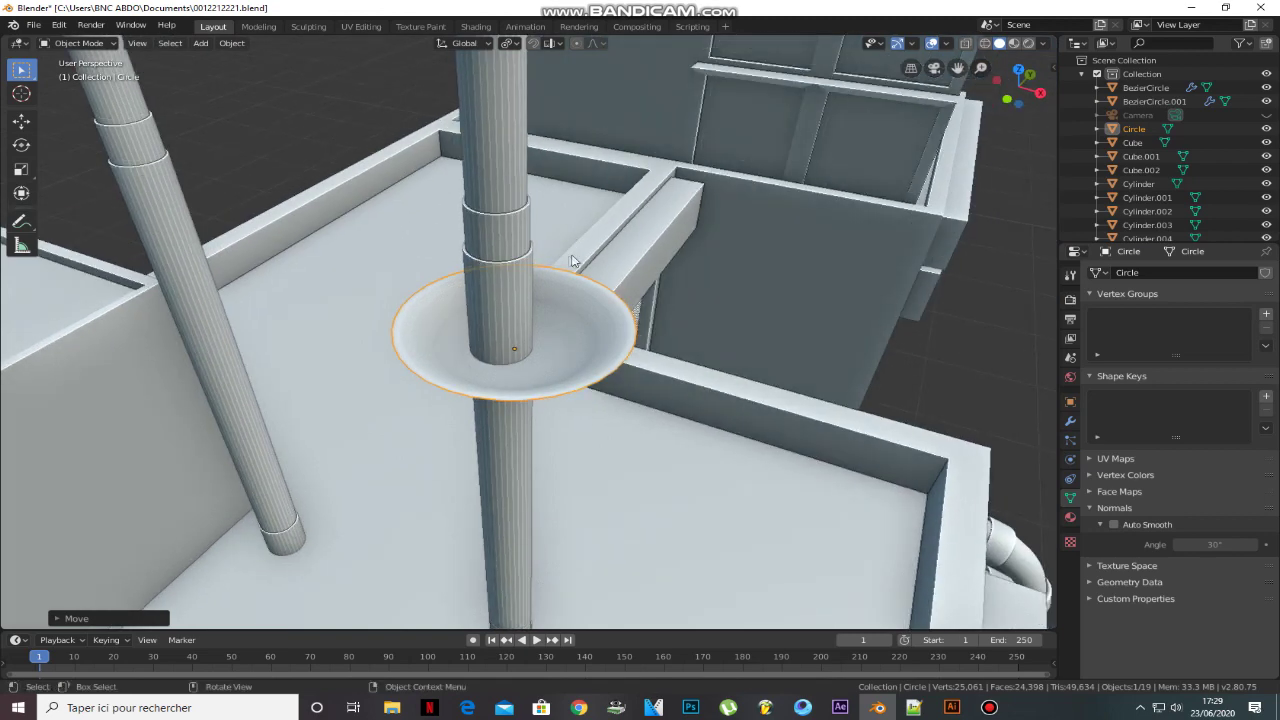
pyautogui.press('r')
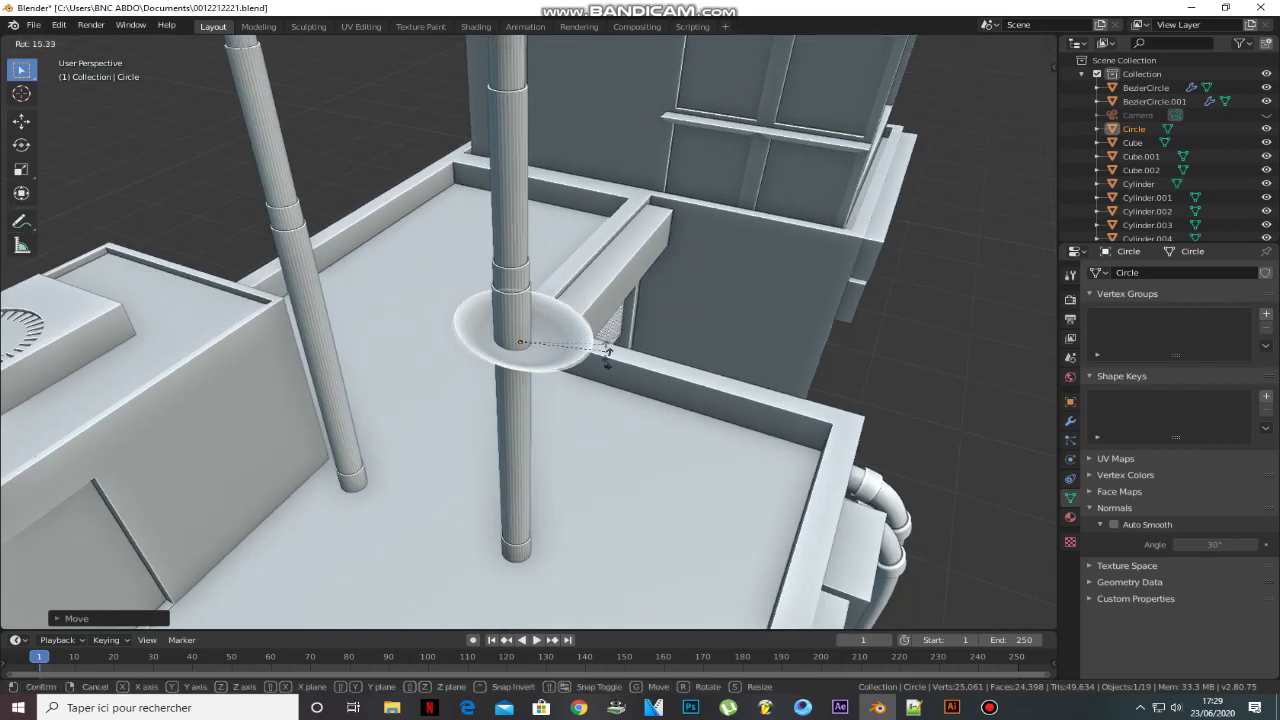
pyautogui.click(547, 432)
pyautogui.press('g')
pyautogui.press('y')
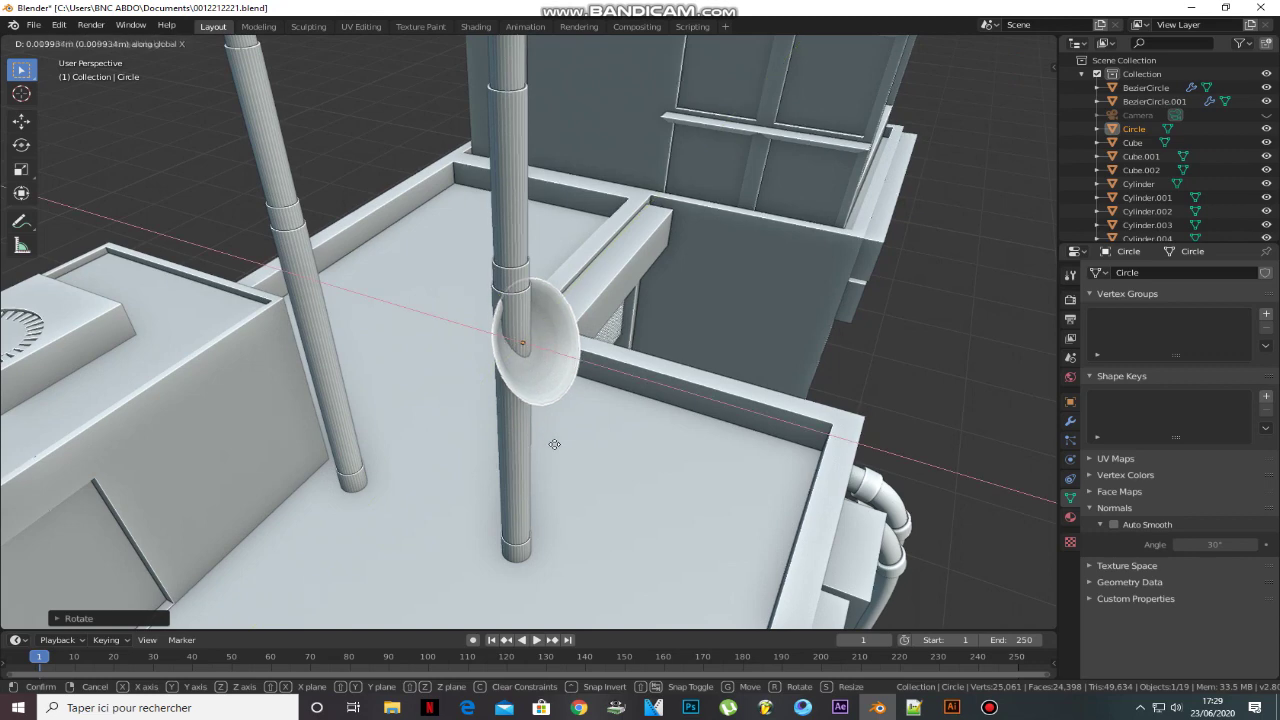
pyautogui.click(558, 448)
pyautogui.press('r')
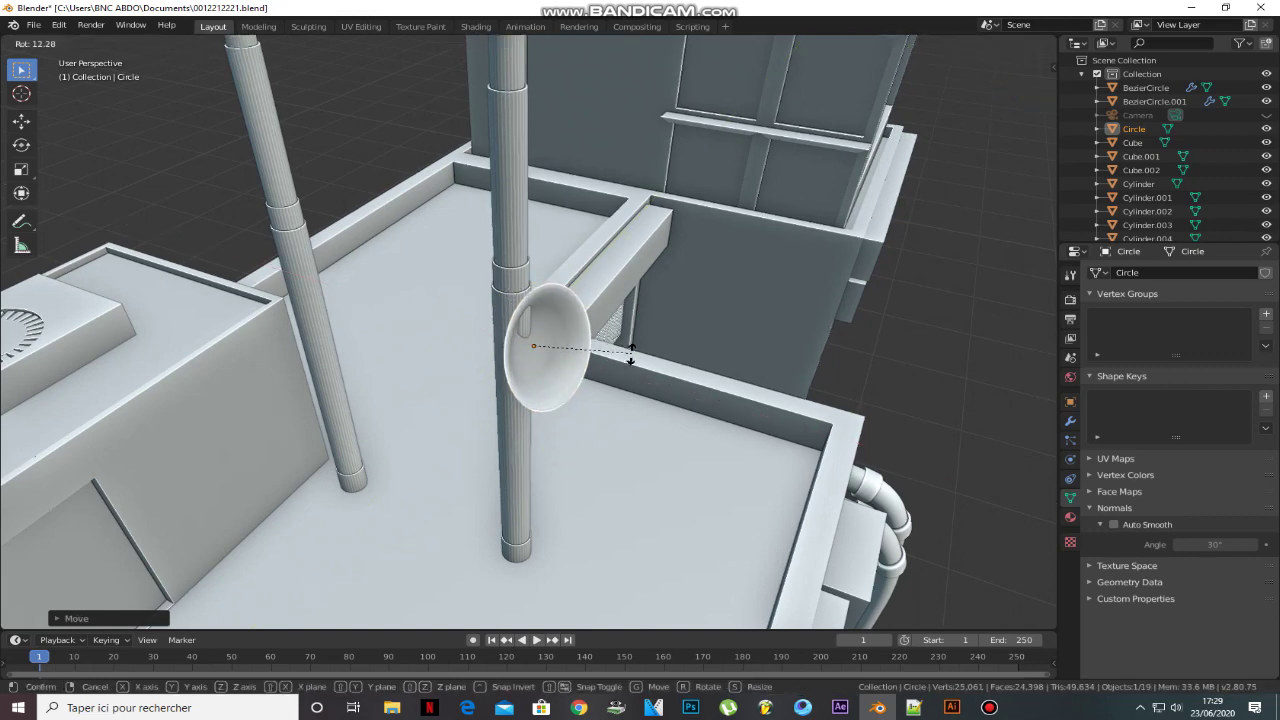
pyautogui.click(631, 360)
pyautogui.moveTo(631, 360); pyautogui.dragTo(581, 367, button='middle')
pyautogui.press('g')
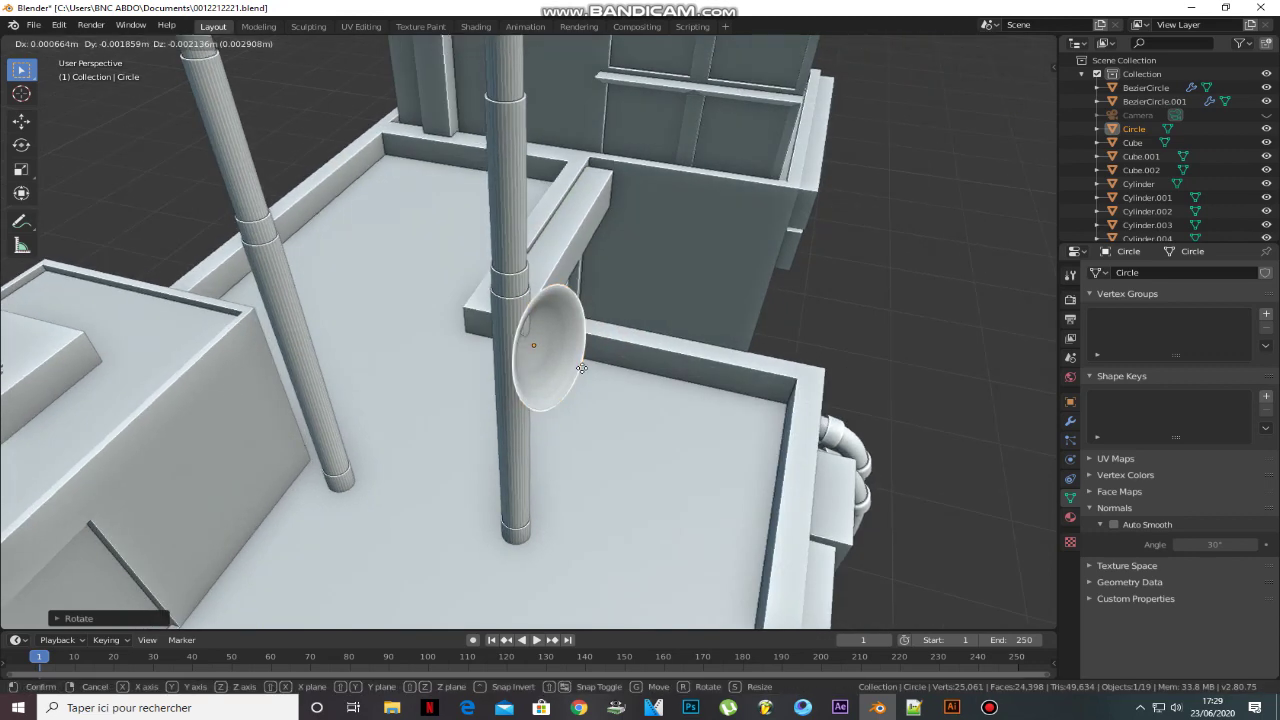
pyautogui.click(586, 368)
# - Rotate the dish to face outward and fit it against the pole along X
pyautogui.moveTo(586, 368)
pyautogui.mouseDown(button='middle')
pyautogui.moveTo(606, 338)
pyautogui.moveTo(591, 347)
pyautogui.mouseUp(button='middle')
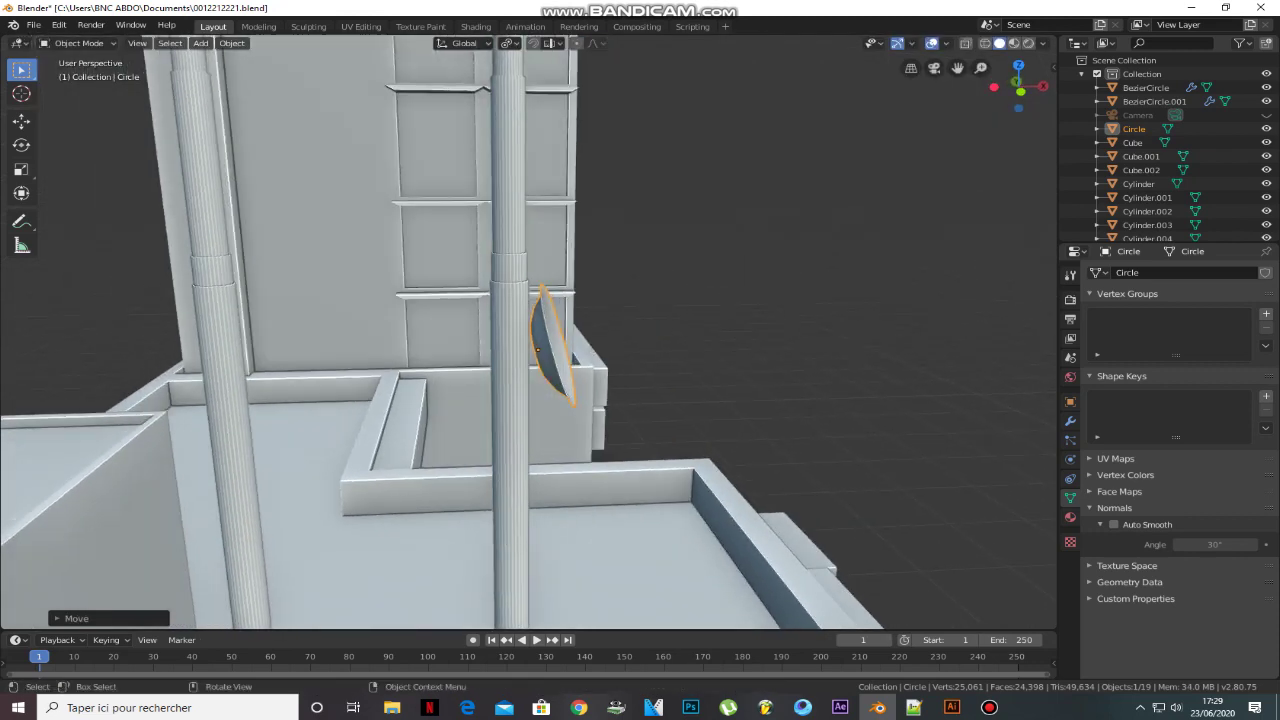
pyautogui.press('r')
pyautogui.click(592, 350)
pyautogui.press('g')
pyautogui.press('x')
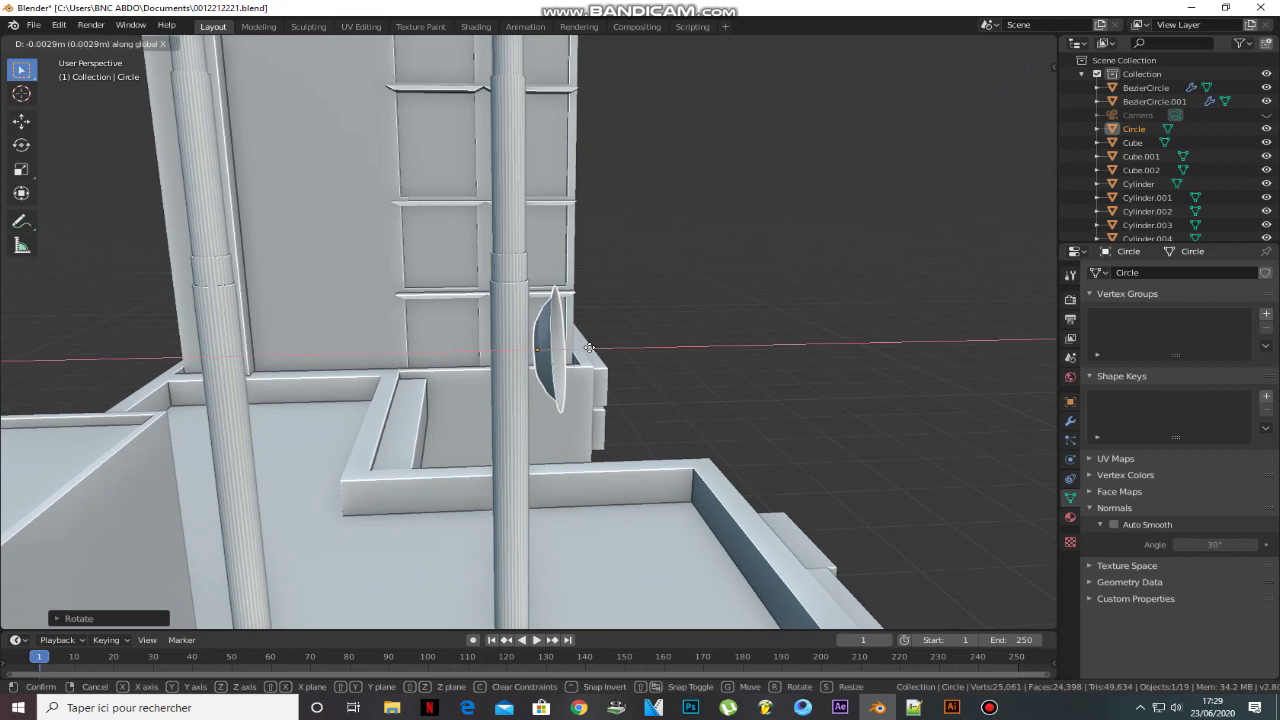
pyautogui.click(580, 352)
pyautogui.moveTo(580, 352); pyautogui.dragTo(521, 347, button='middle')
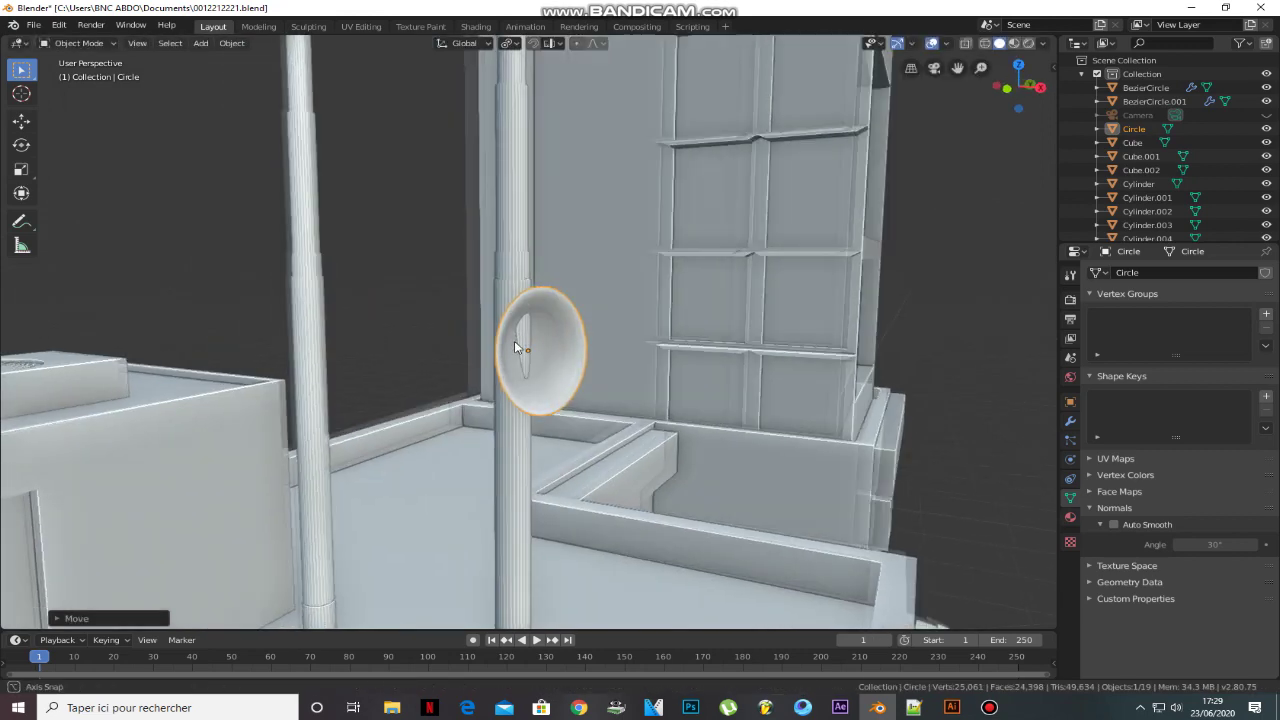
pyautogui.press('g')
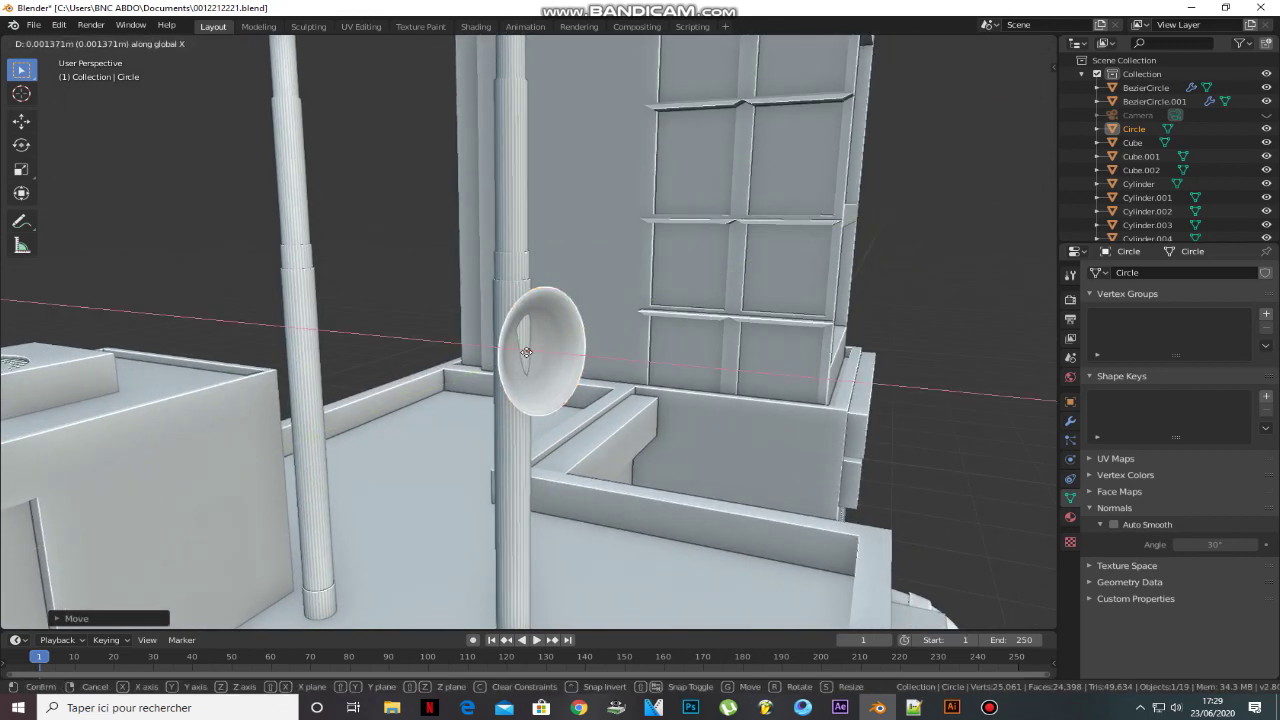
pyautogui.click(560, 372)
pyautogui.press('r')
pyautogui.click(598, 336)
pyautogui.moveTo(598, 336)
pyautogui.mouseDown(button='middle')
pyautogui.moveTo(535, 345)
pyautogui.moveTo(529, 316)
pyautogui.mouseUp(button='middle')
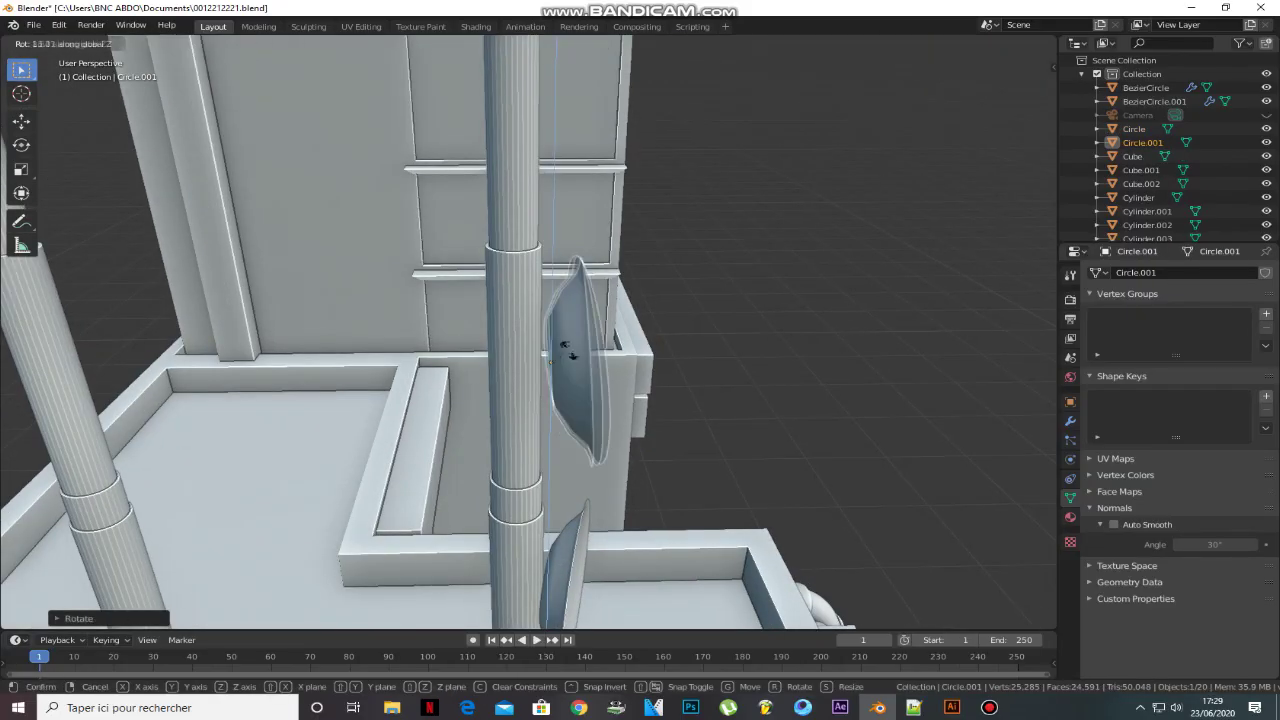
# - Duplicate the dish and slide the copy vertically along the pole
pyautogui.hotkey('shift', 'd')
pyautogui.press('z')
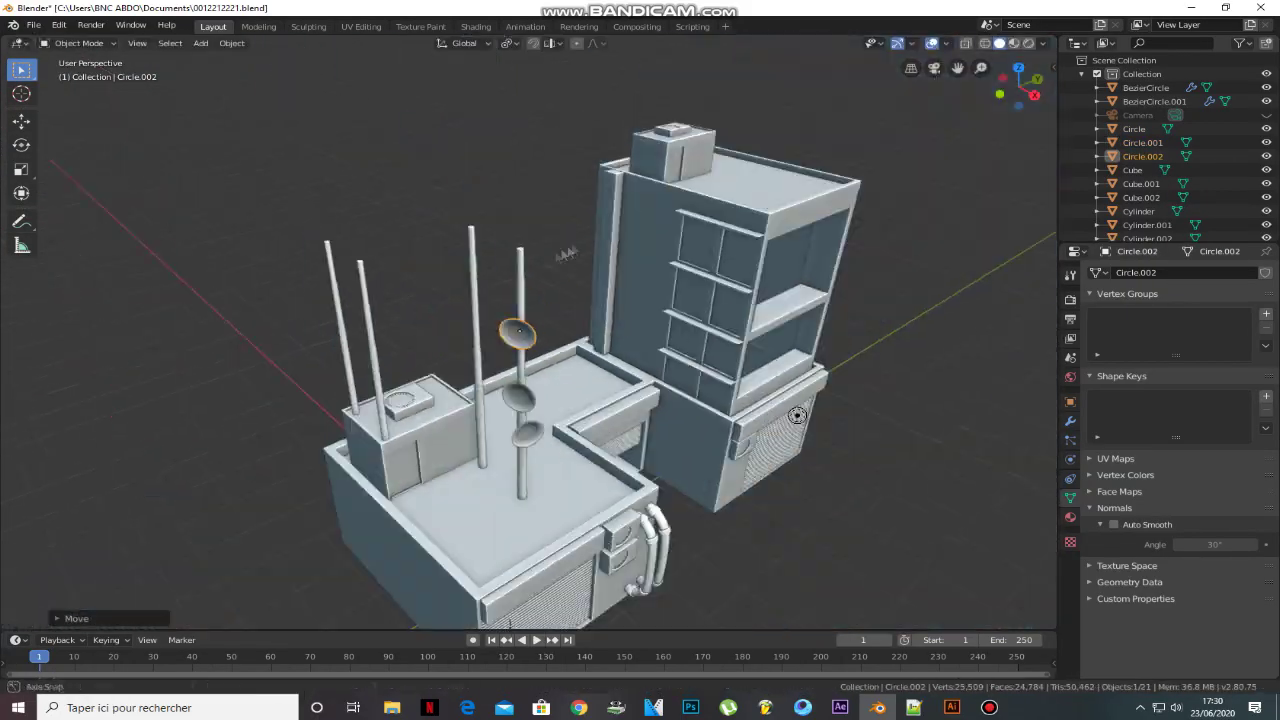
pyautogui.click(537, 130)
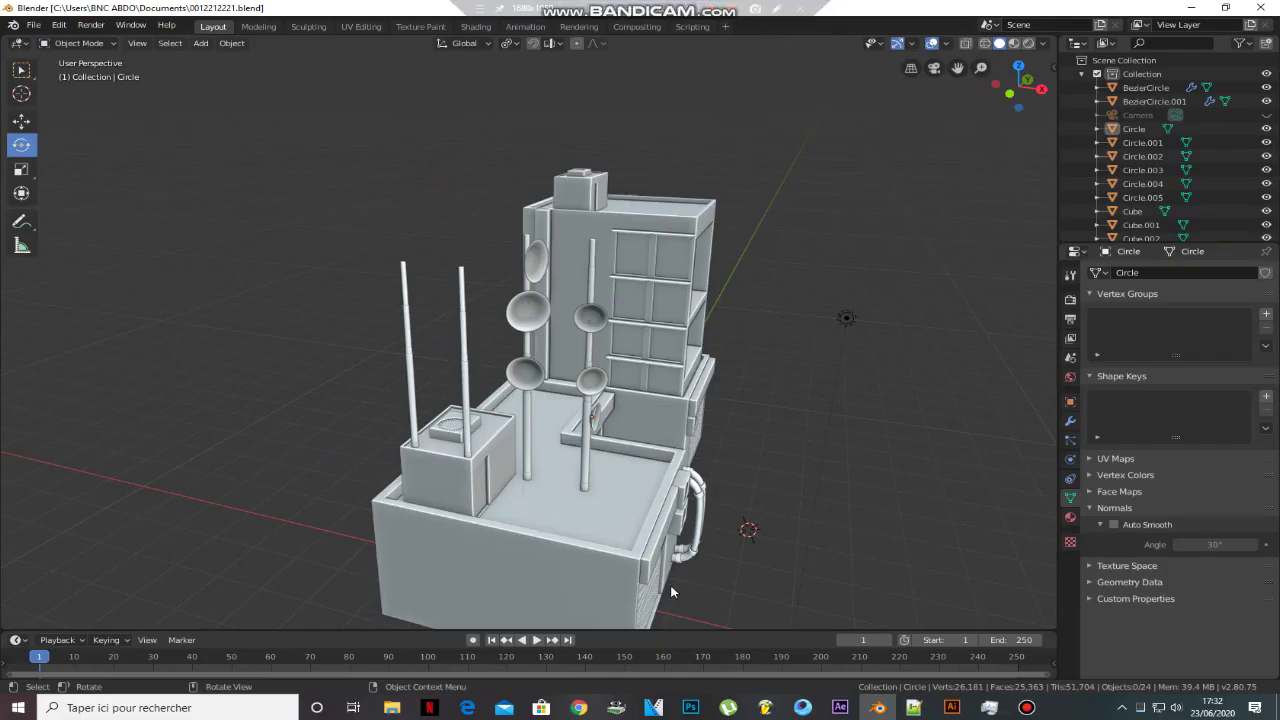
pyautogui.scroll(4, 457, 310)
pyautogui.scroll(3, 467, 314)
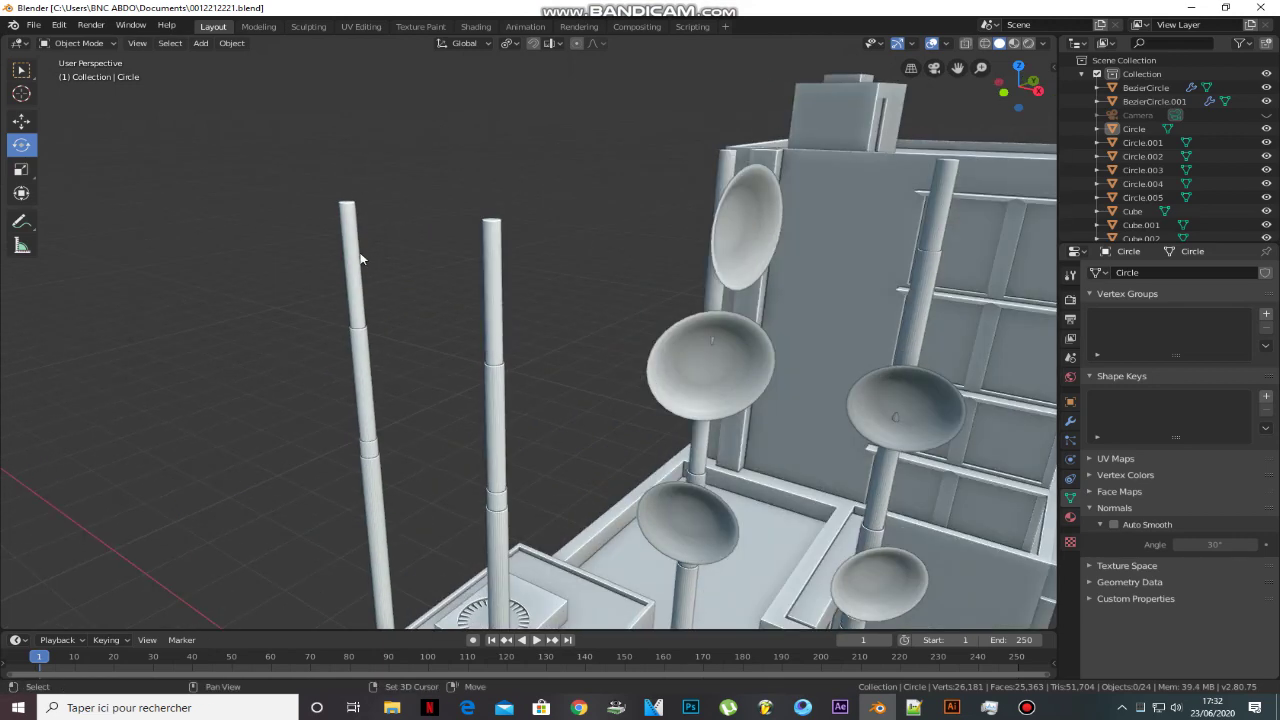
pyautogui.hotkey('shift', 'a')
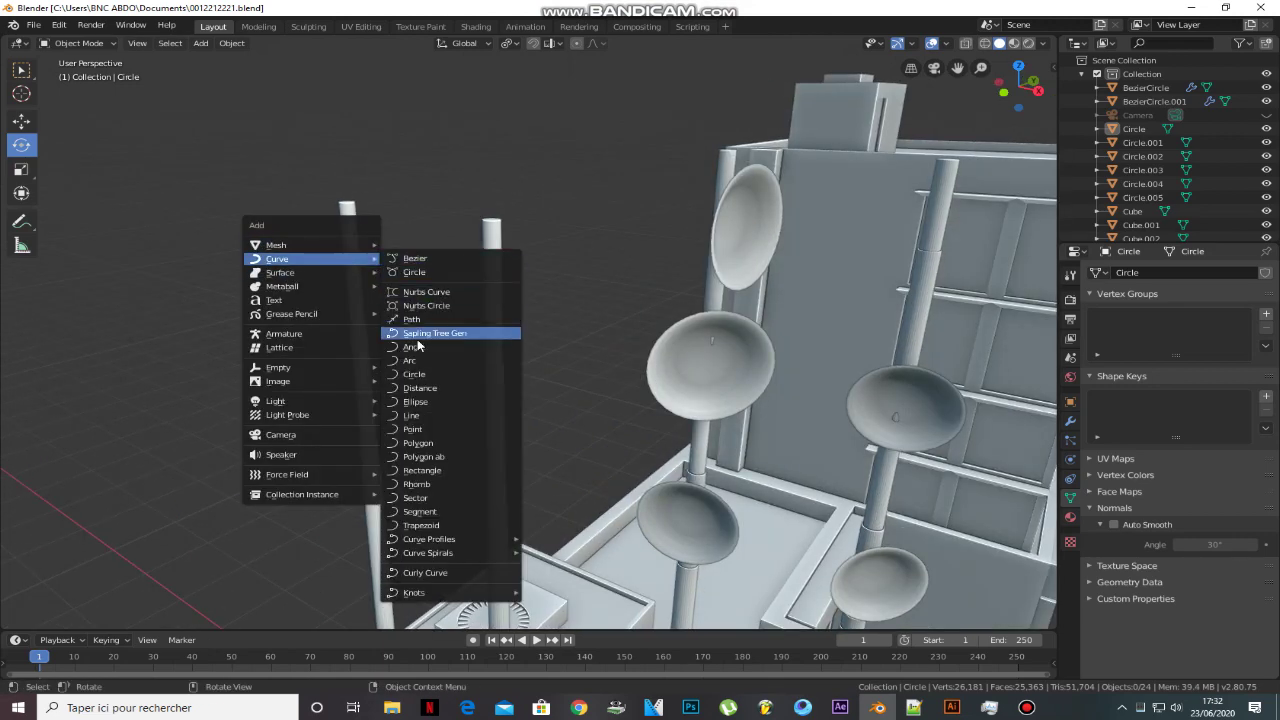
# - Add a path curve, scale it, and position it between the rooftop poles along X and Y
pyautogui.click(440, 331)
pyautogui.moveTo(410, 316); pyautogui.dragTo(400, 345, button='middle')
pyautogui.press('s')
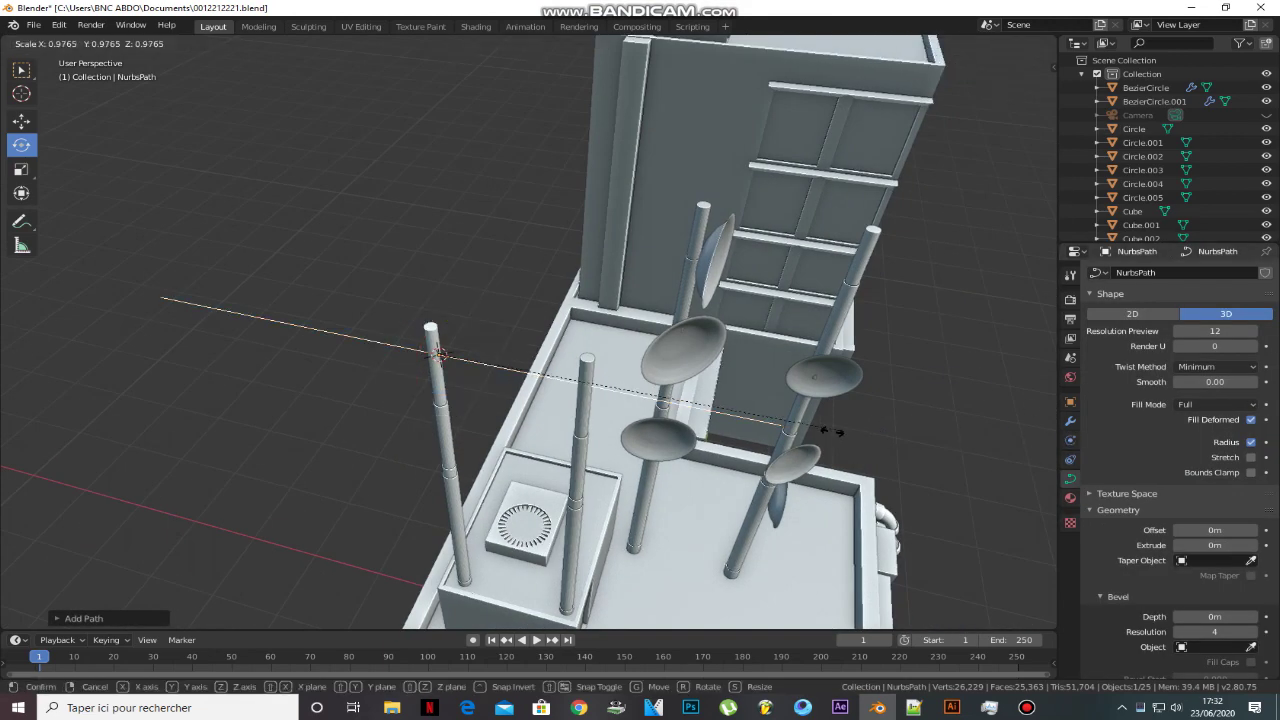
pyautogui.click(540, 375)
pyautogui.press('g')
pyautogui.press('x')
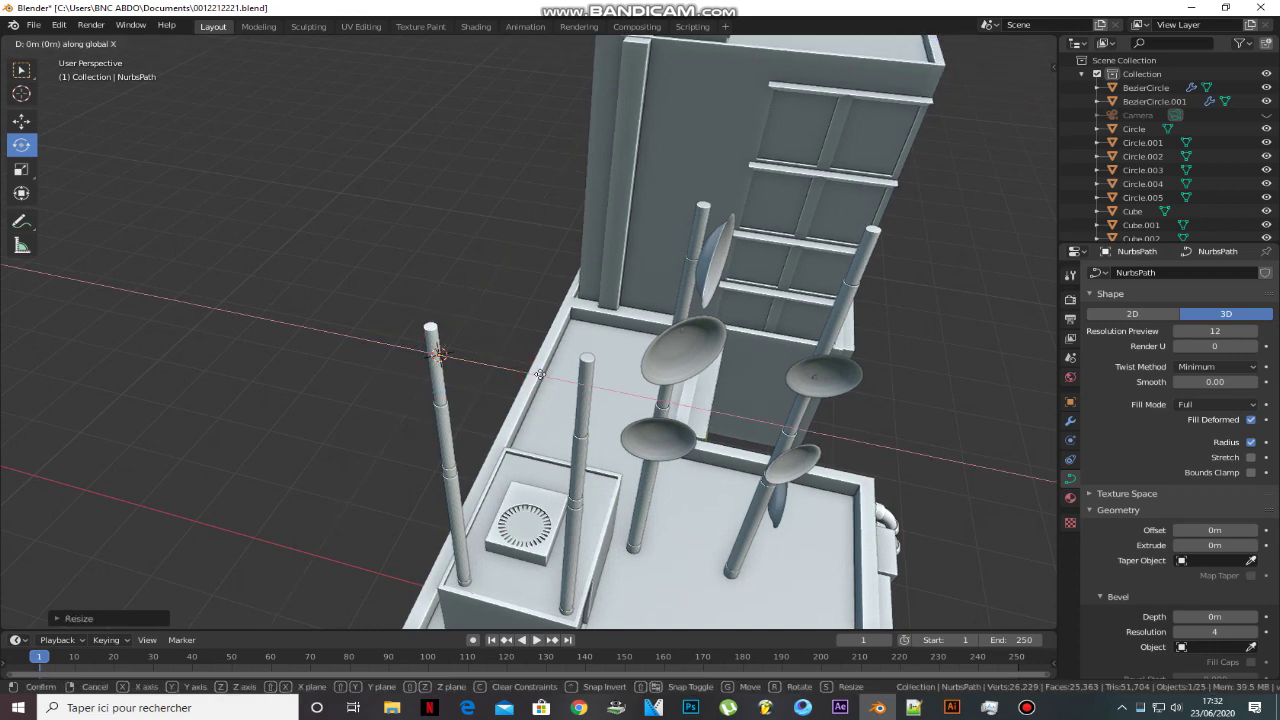
pyautogui.click(566, 389)
pyautogui.moveTo(566, 389); pyautogui.dragTo(103, 108, button='middle')
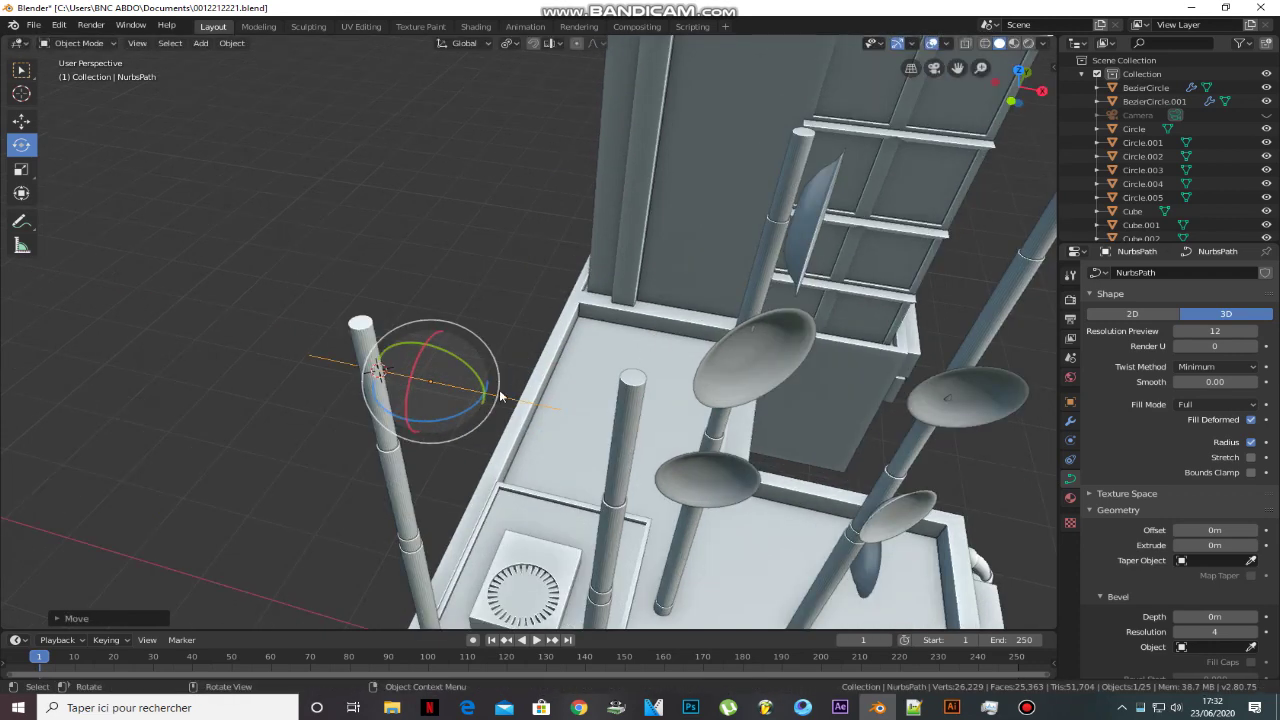
pyautogui.press('g')
pyautogui.press('y')
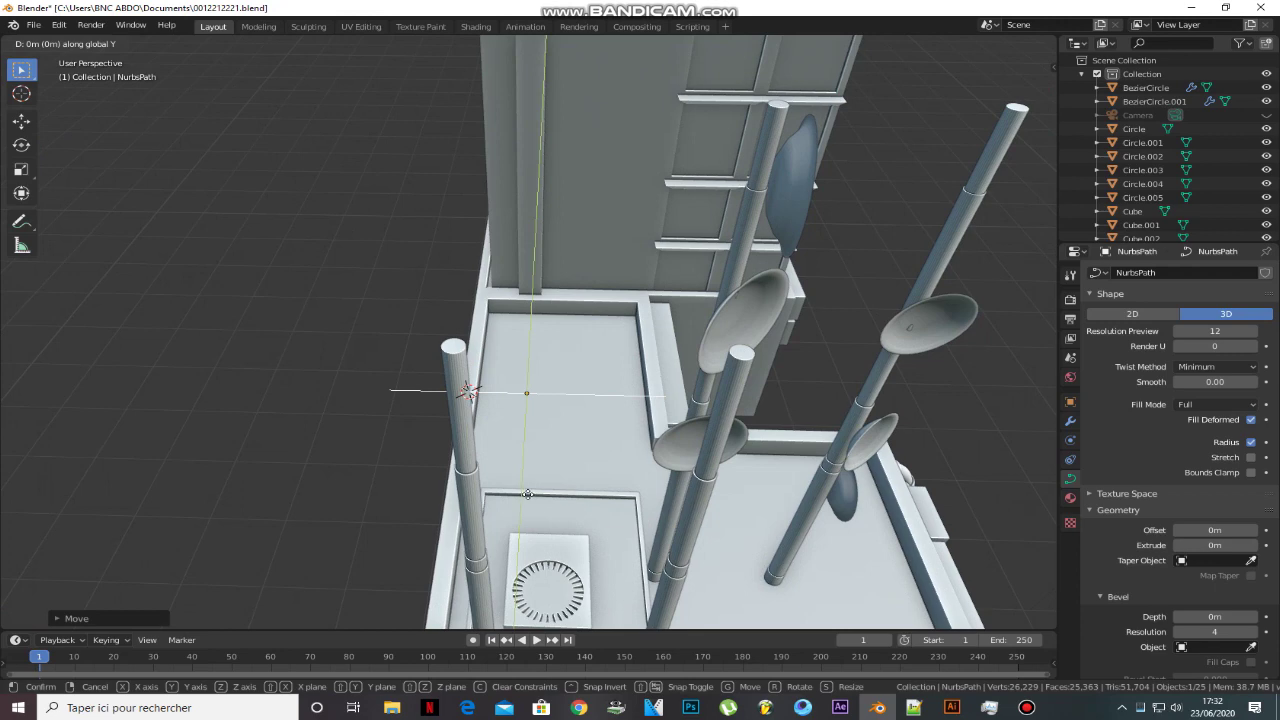
pyautogui.click(595, 500)
pyautogui.moveTo(595, 500); pyautogui.dragTo(536, 333, button='middle')
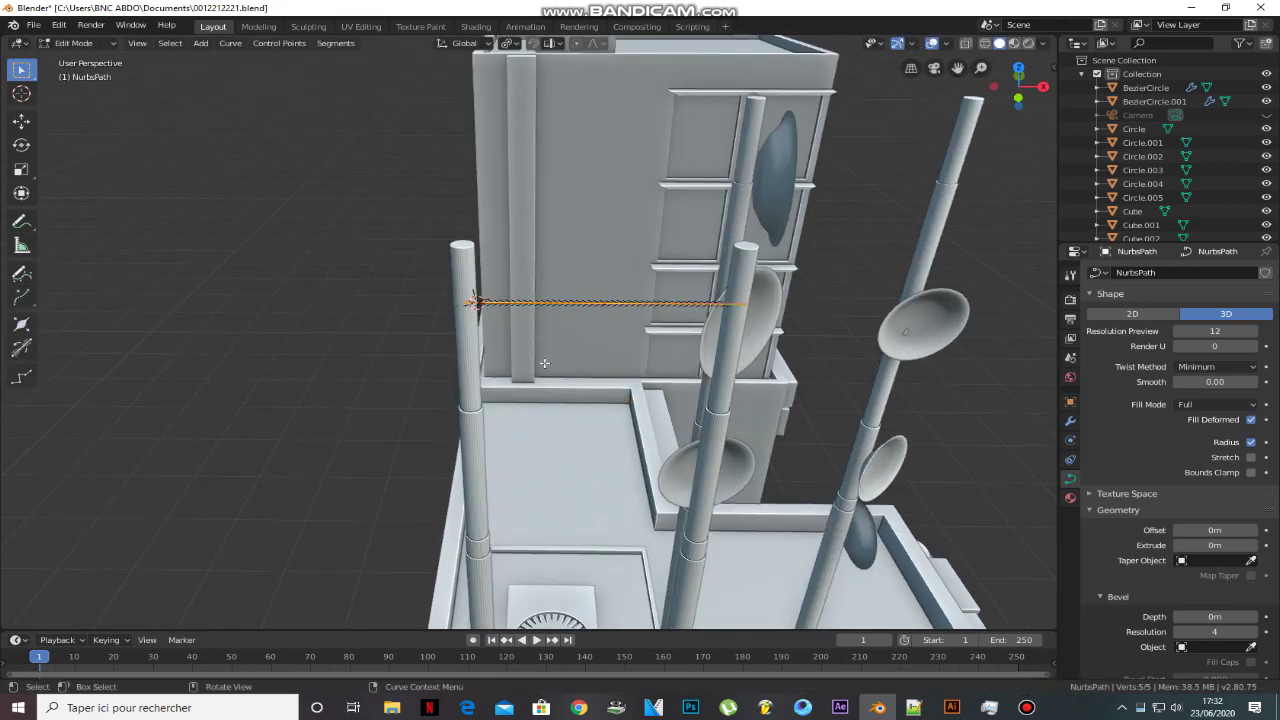
# - Pull the cable's middle point down along Z so it sags
pyautogui.press('Tab')
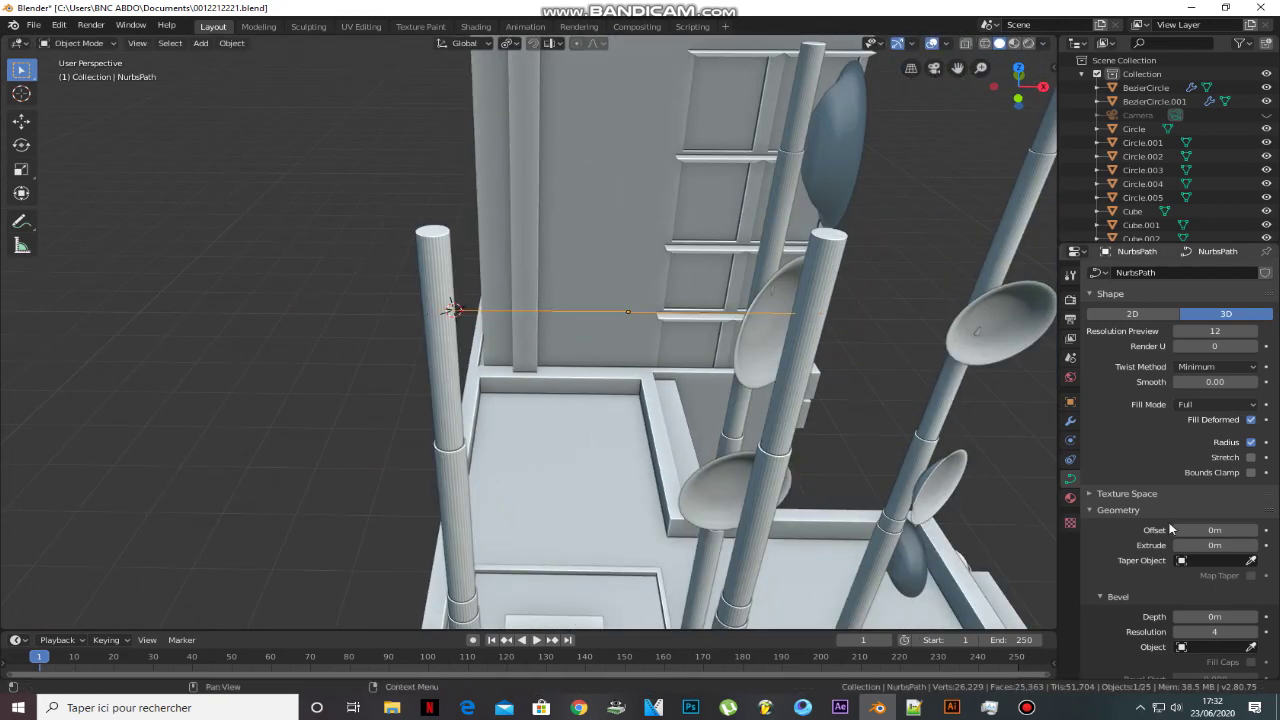
pyautogui.moveTo(450, 308); pyautogui.dragTo(634, 269, button='middle')
pyautogui.press('Tab')
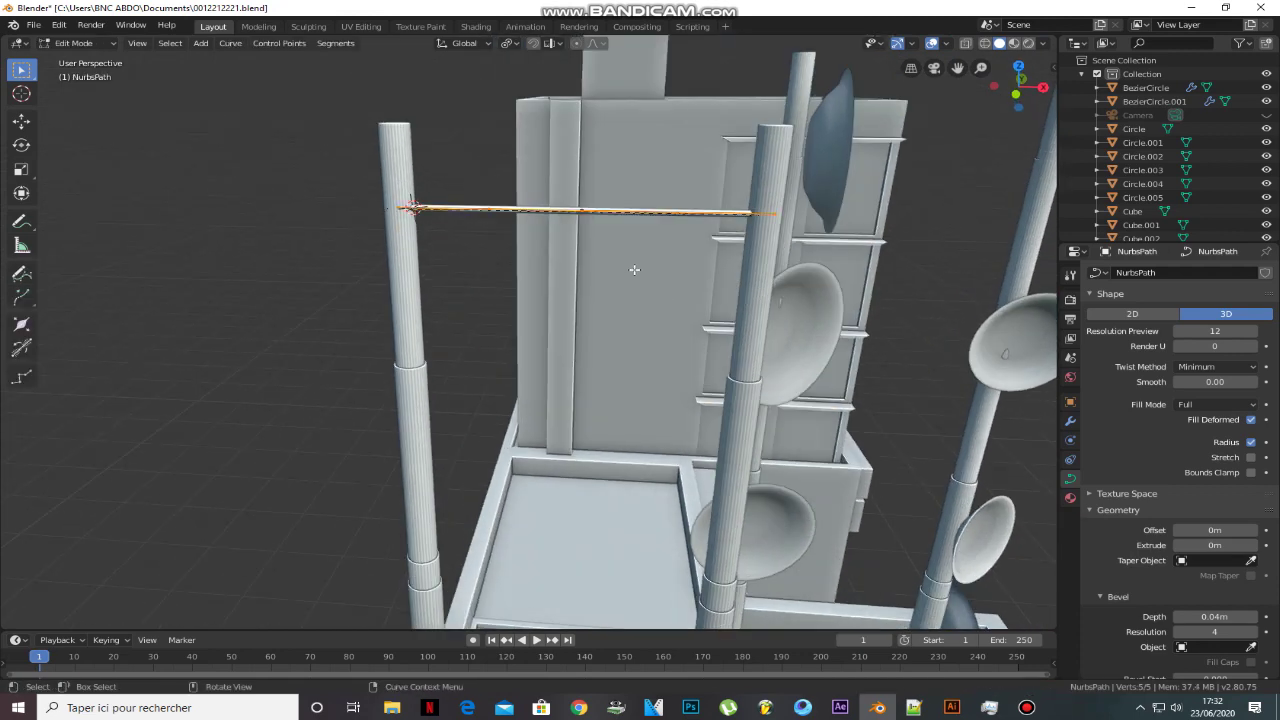
pyautogui.press('z')
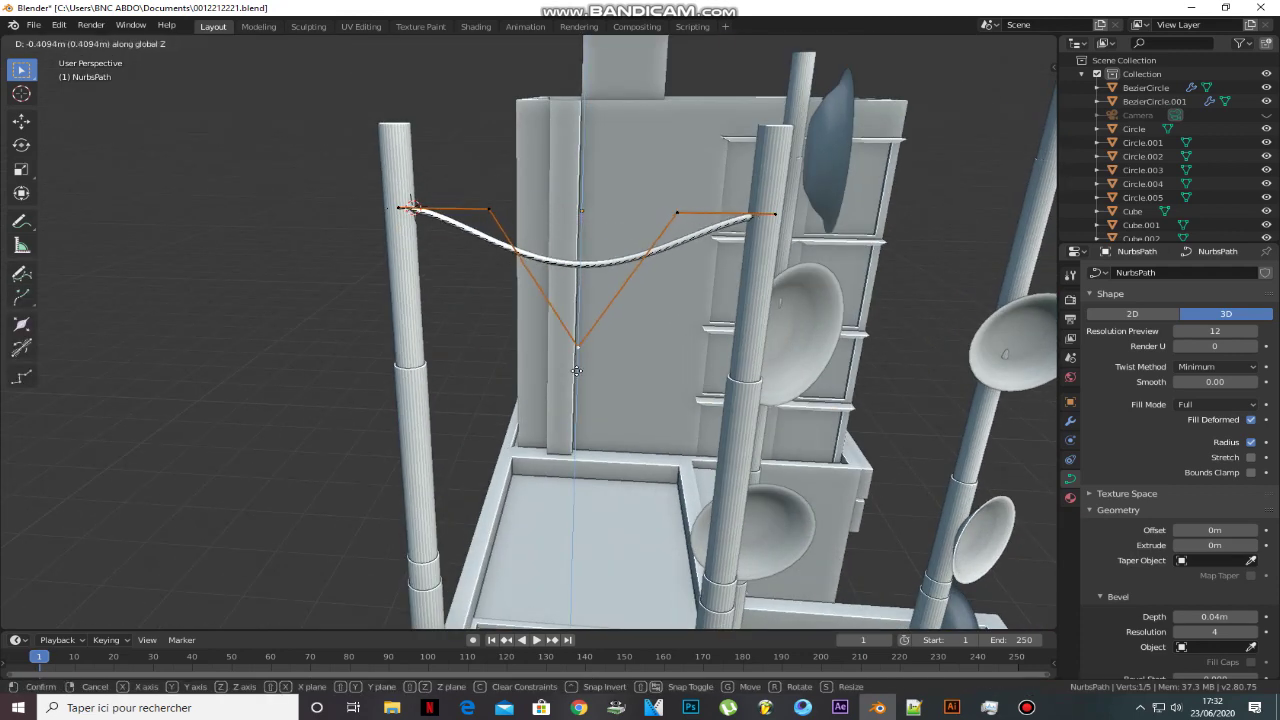
pyautogui.click(576, 370)
pyautogui.press('Tab')
# - Duplicate the cable lower on the poles and adjust its control point heights
pyautogui.hotkey('shift', 'd')
pyautogui.click(526, 303)
pyautogui.press('Tab')
pyautogui.click(493, 220)
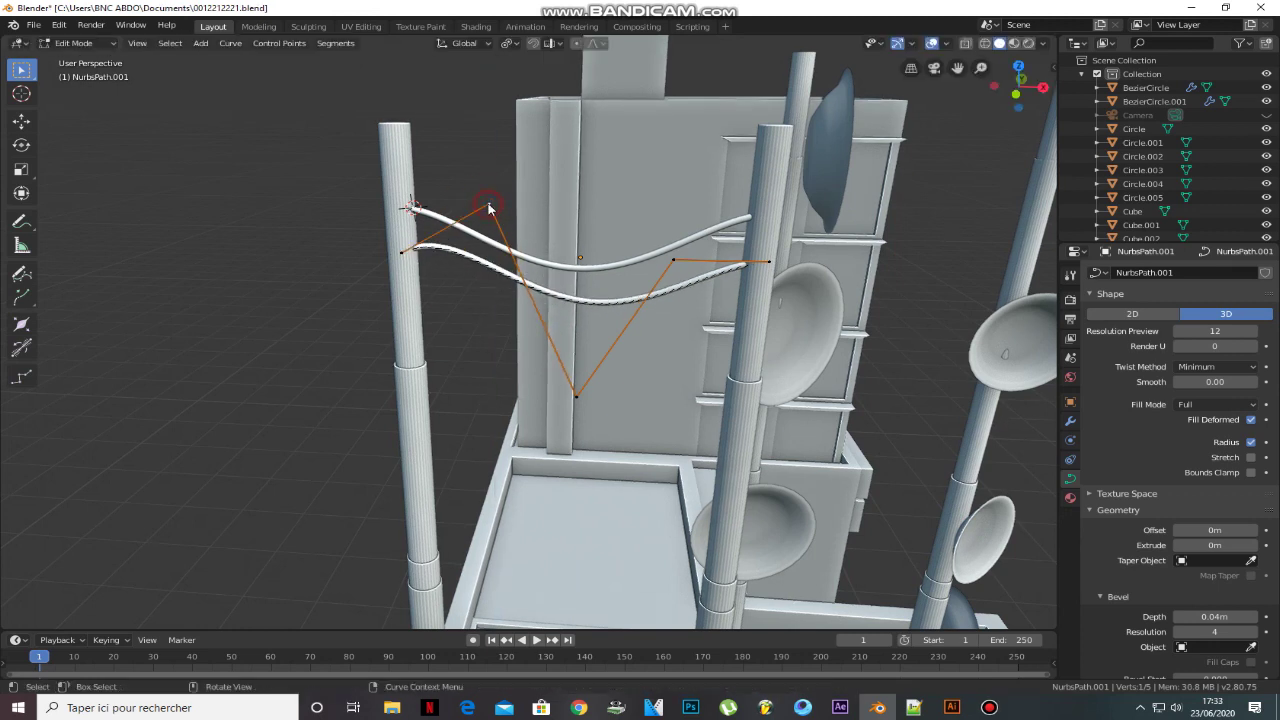
pyautogui.press('g')
pyautogui.press('z')
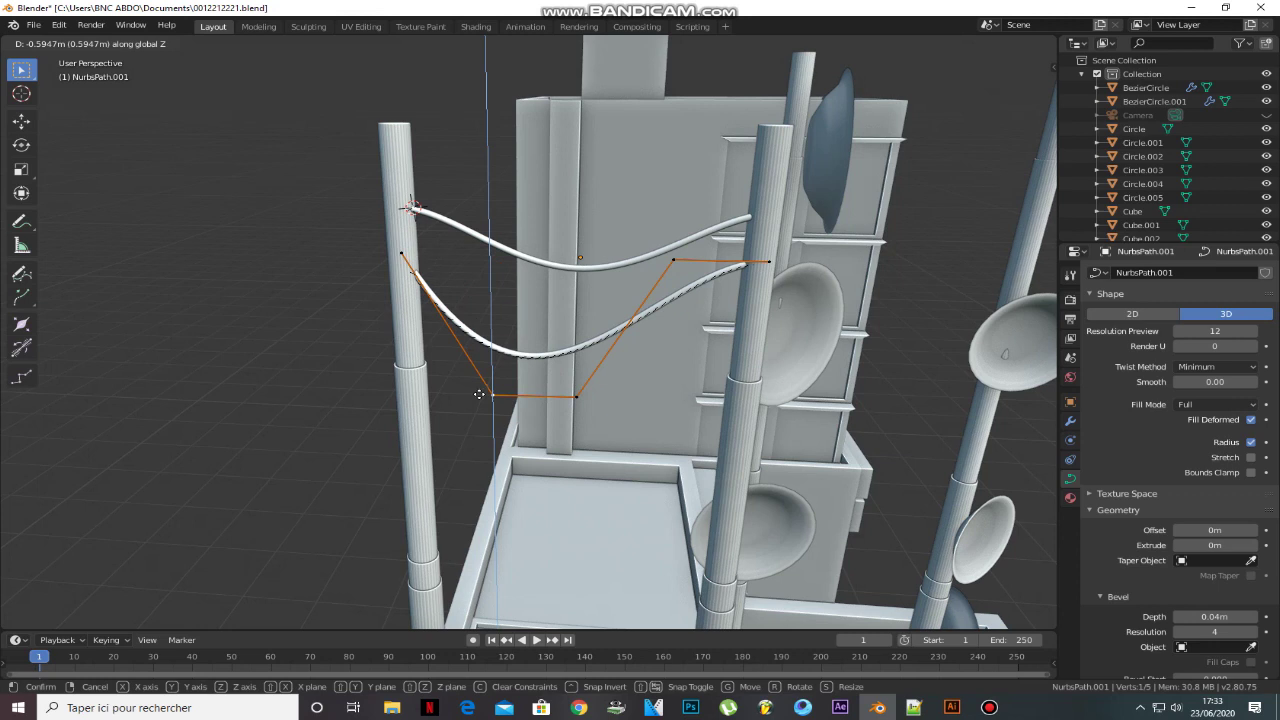
pyautogui.click(482, 390)
pyautogui.press('g')
pyautogui.press('z')
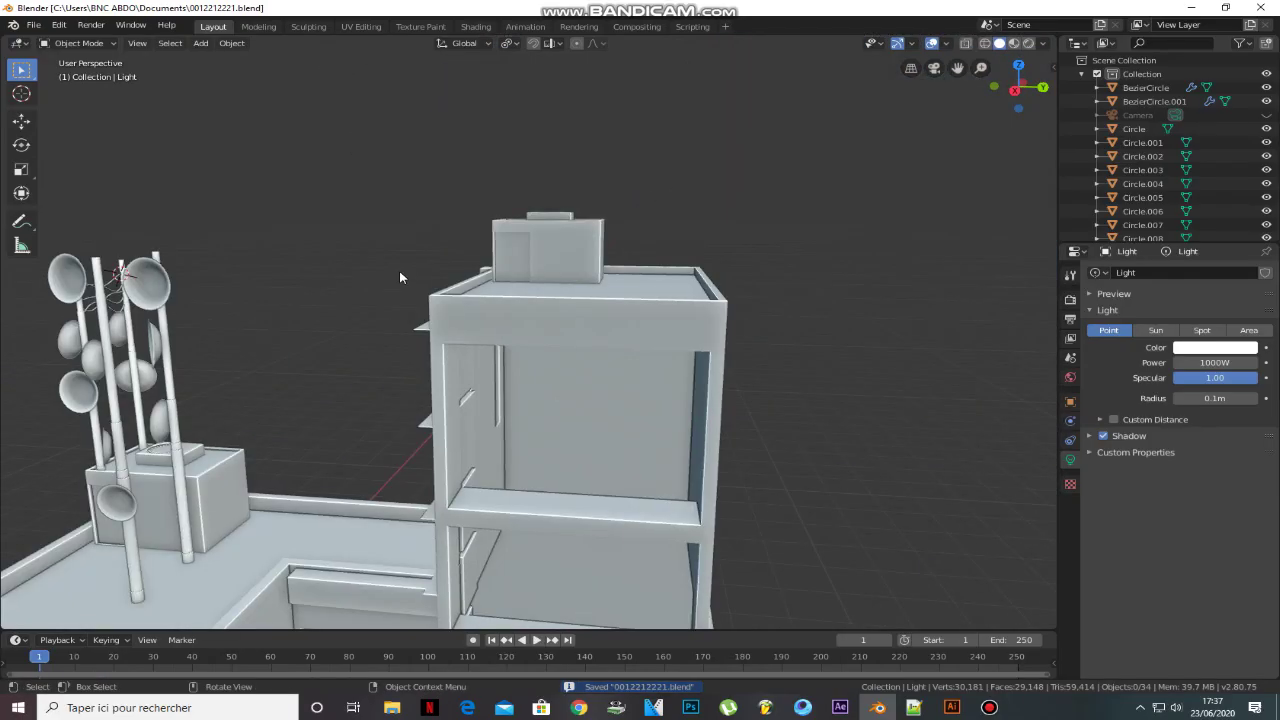
# - Scale the plane into the upper window opening and lower its top edge to fit
pyautogui.press('s')
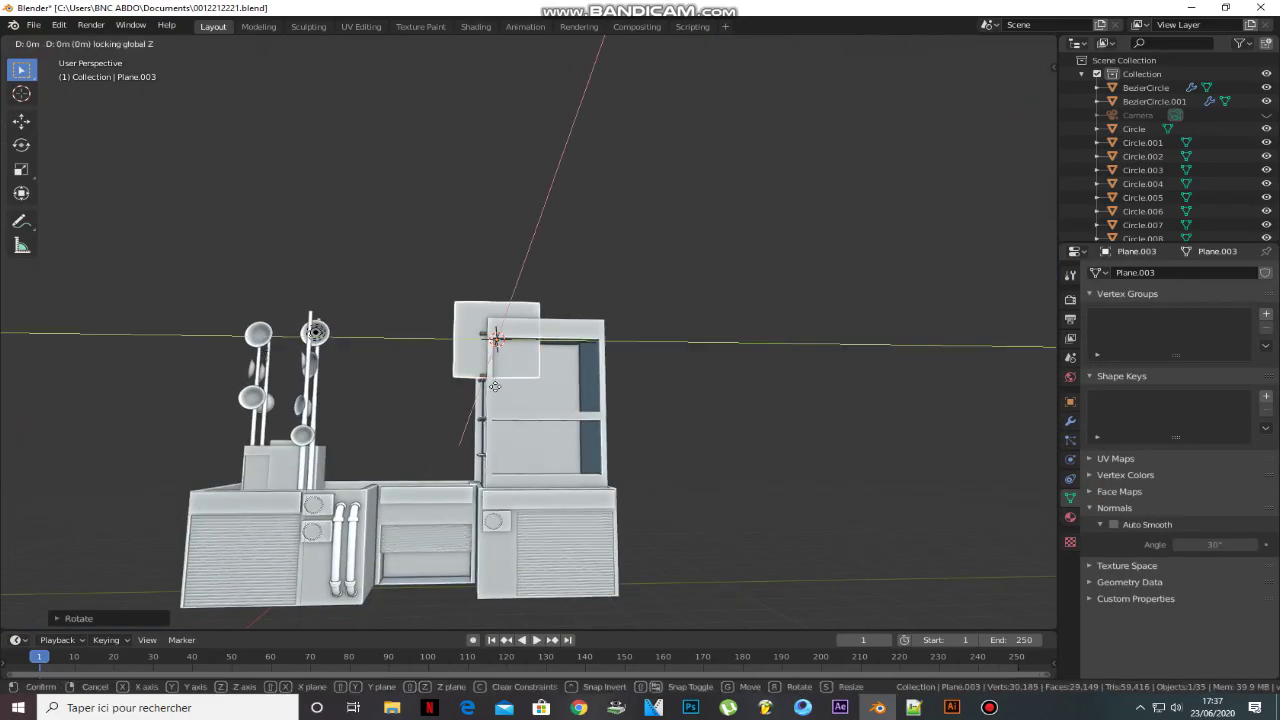
pyautogui.click(543, 380)
pyautogui.press('Tab')
pyautogui.press('g')
pyautogui.press('y')
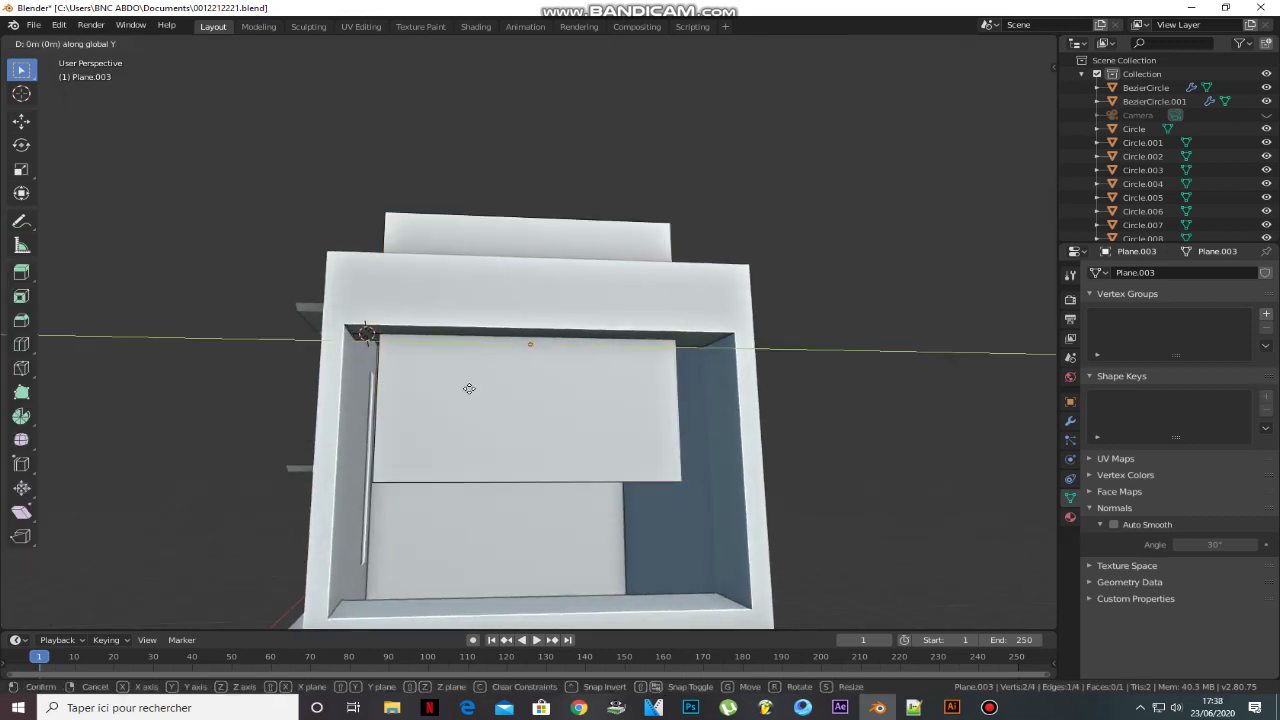
pyautogui.click(381, 413)
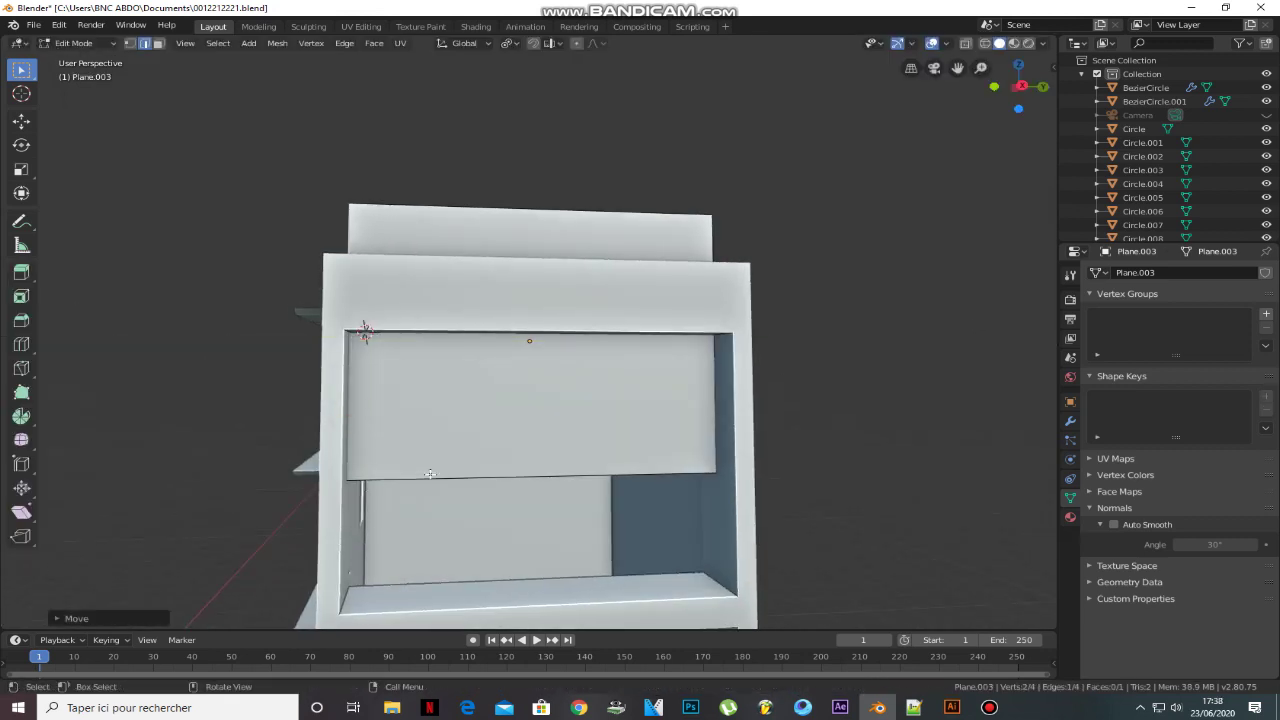
pyautogui.press('g')
pyautogui.click(462, 108)
pyautogui.press('g')
pyautogui.press('z')
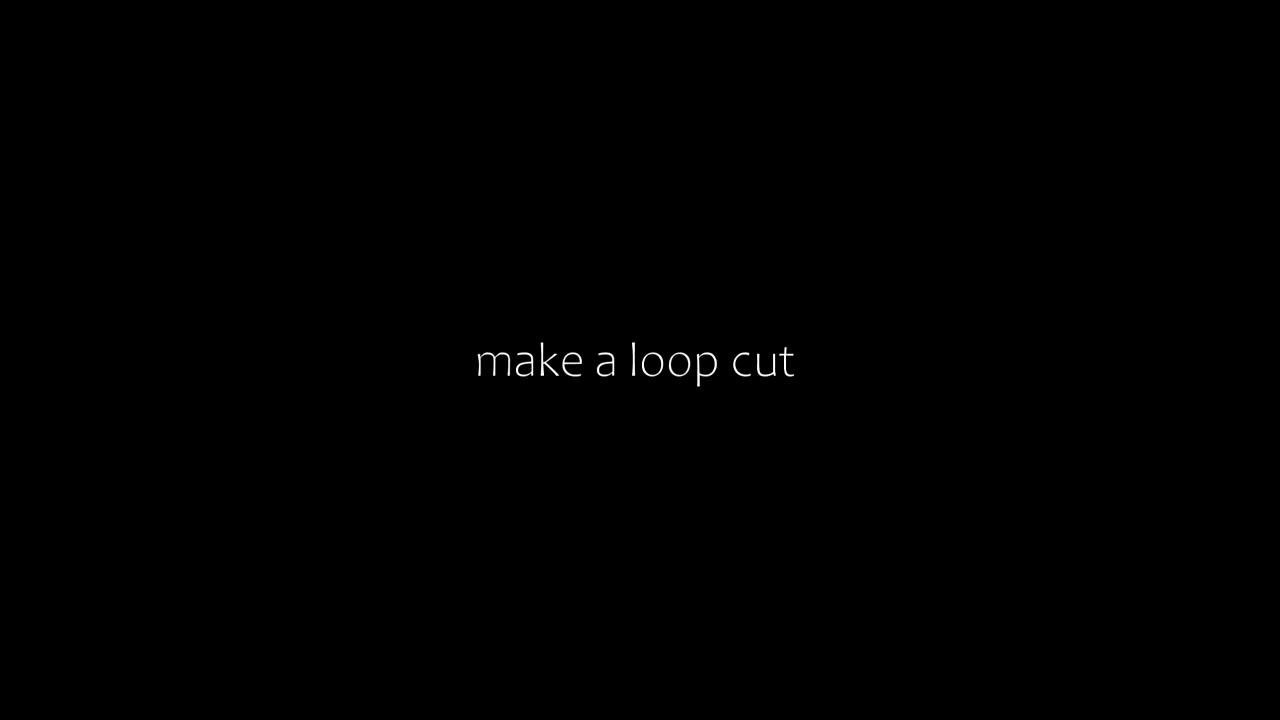
# - Loop-cut the plane into three vertical panes with a horizontal cut near the top
pyautogui.click(500, 331)
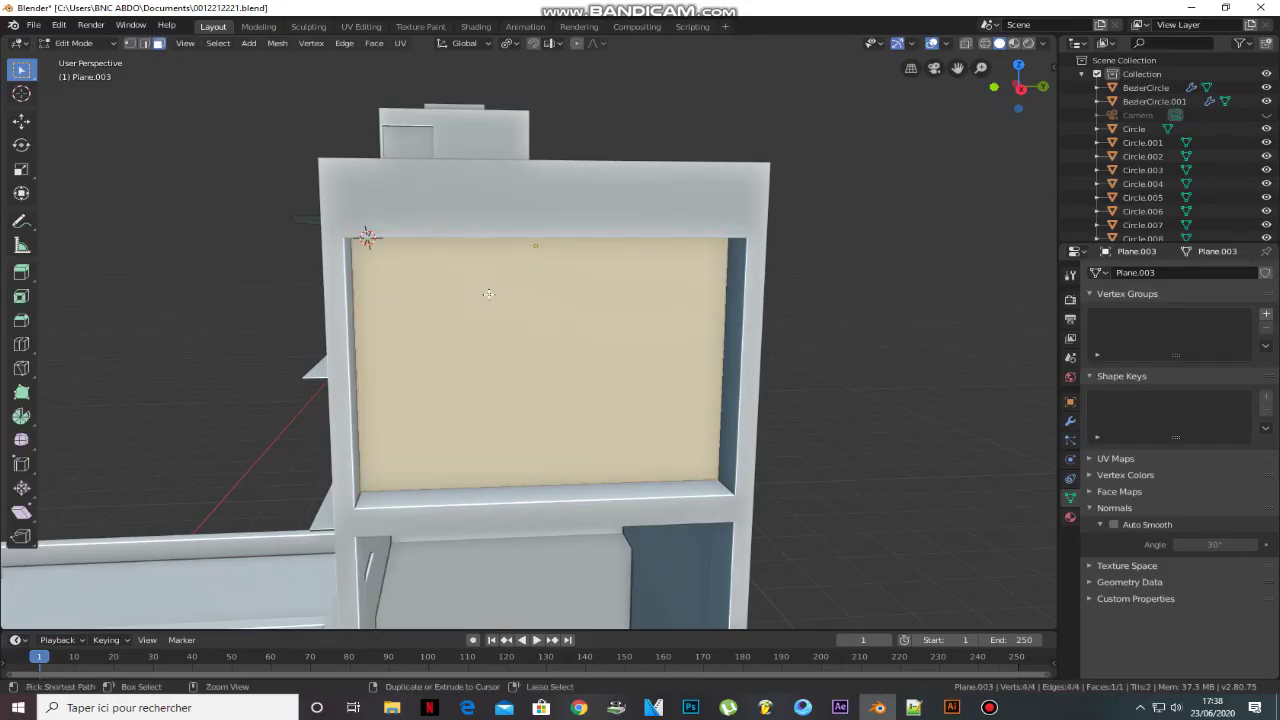
pyautogui.click(559, 206)
pyautogui.hotkey('ctrl', 'r')
pyautogui.click(511, 360)
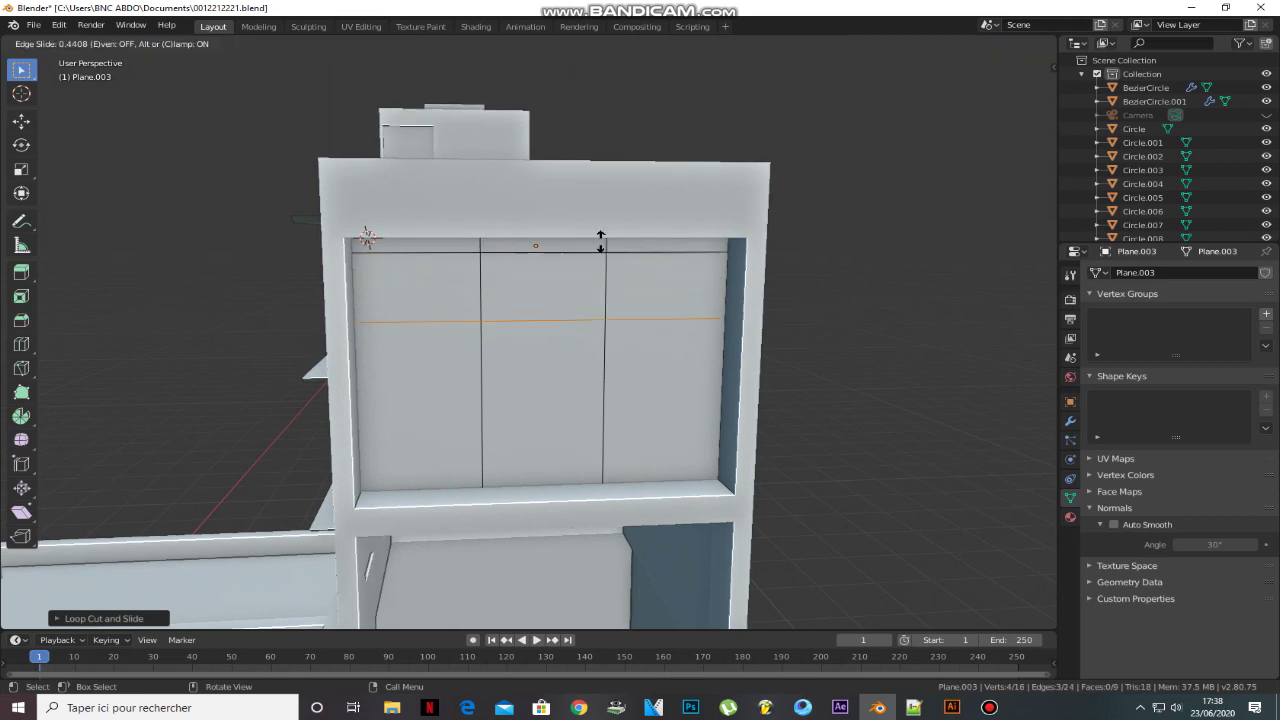
pyautogui.click(600, 250)
pyautogui.press('Tab')
# - Add a Wireframe modifier with Replace Original off and 0.033 m thickness
pyautogui.scroll(-3, 511, 360)
pyautogui.click(1068, 422)
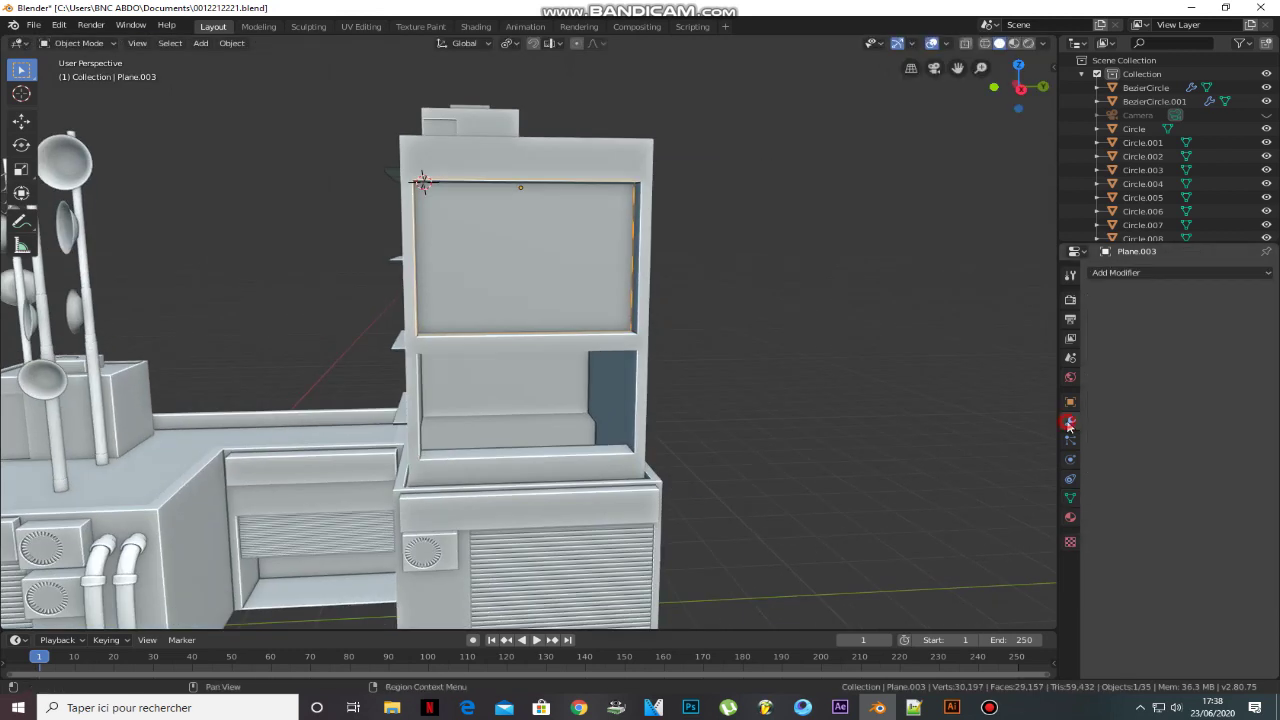
pyautogui.click(1109, 273)
pyautogui.click(978, 531)
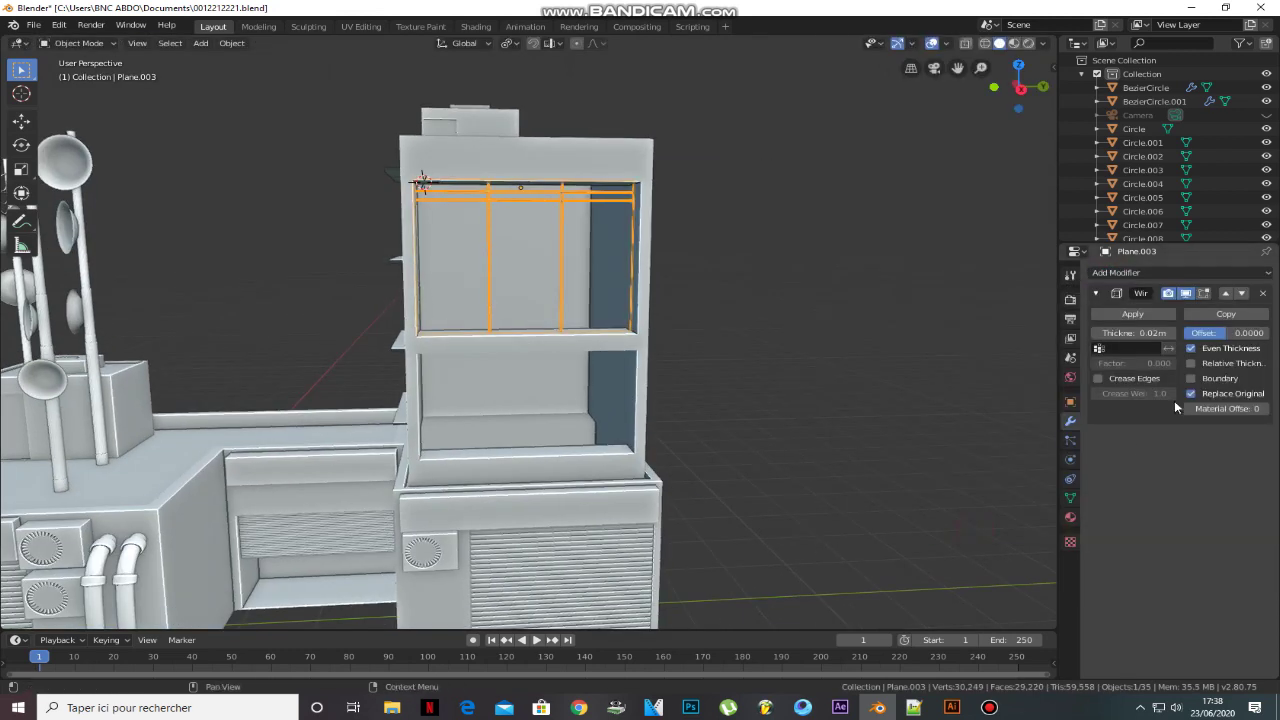
pyautogui.click(1191, 394)
pyautogui.moveTo(1132, 333); pyautogui.dragTo(1145, 333)
pyautogui.scroll(2, 459, 355)
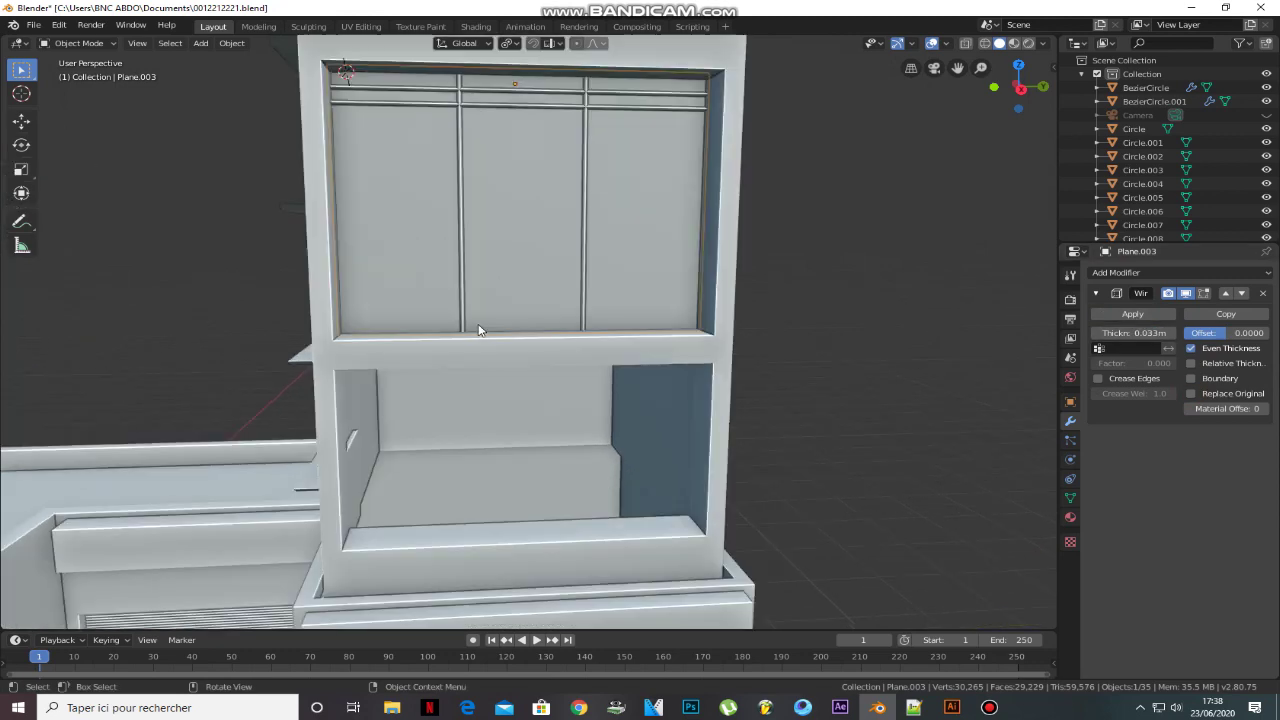
# - Duplicate the window frame into the lower opening
pyautogui.hotkey('shift', 'd')
pyautogui.click(763, 517)
pyautogui.press('g')
pyautogui.press('z')
pyautogui.press('Escape')
pyautogui.scroll(-2, 708, 489)
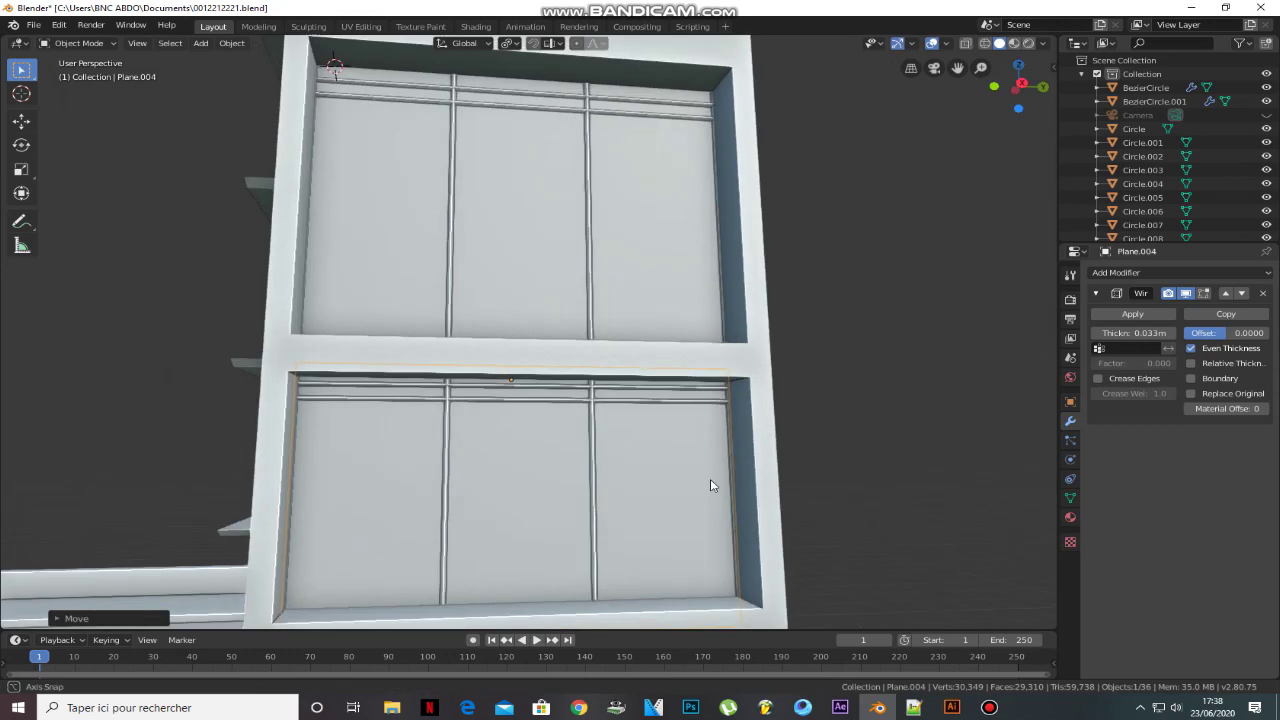
pyautogui.scroll(-3, 777, 374)
pyautogui.moveTo(777, 374)
pyautogui.mouseDown(button='middle')
pyautogui.moveTo(831, 520)
pyautogui.moveTo(968, 446)
pyautogui.mouseUp(button='middle')
pyautogui.click(1071, 517)
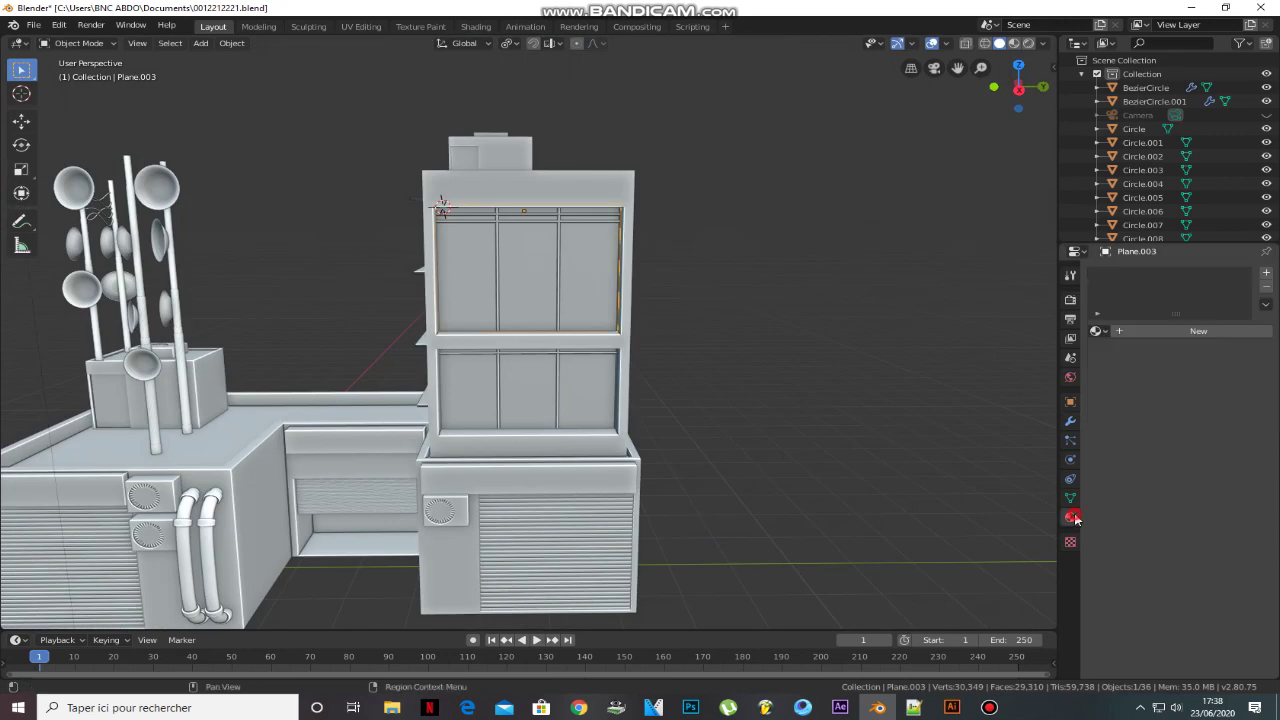
# - Add a new window material with Transmission set to 1.0, then view the scene from the camera
pyautogui.click(1199, 331)
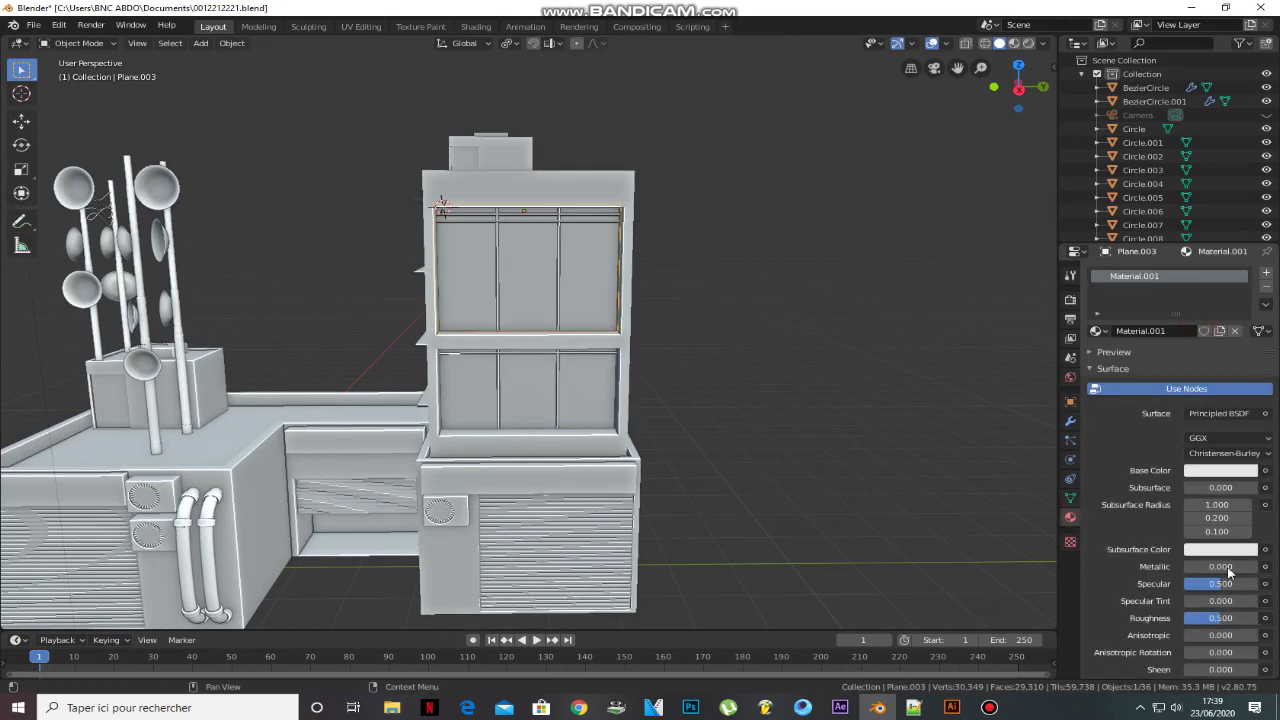
pyautogui.scroll(-5, 1115, 489)
pyautogui.moveTo(1213, 536); pyautogui.dragTo(1258, 536)
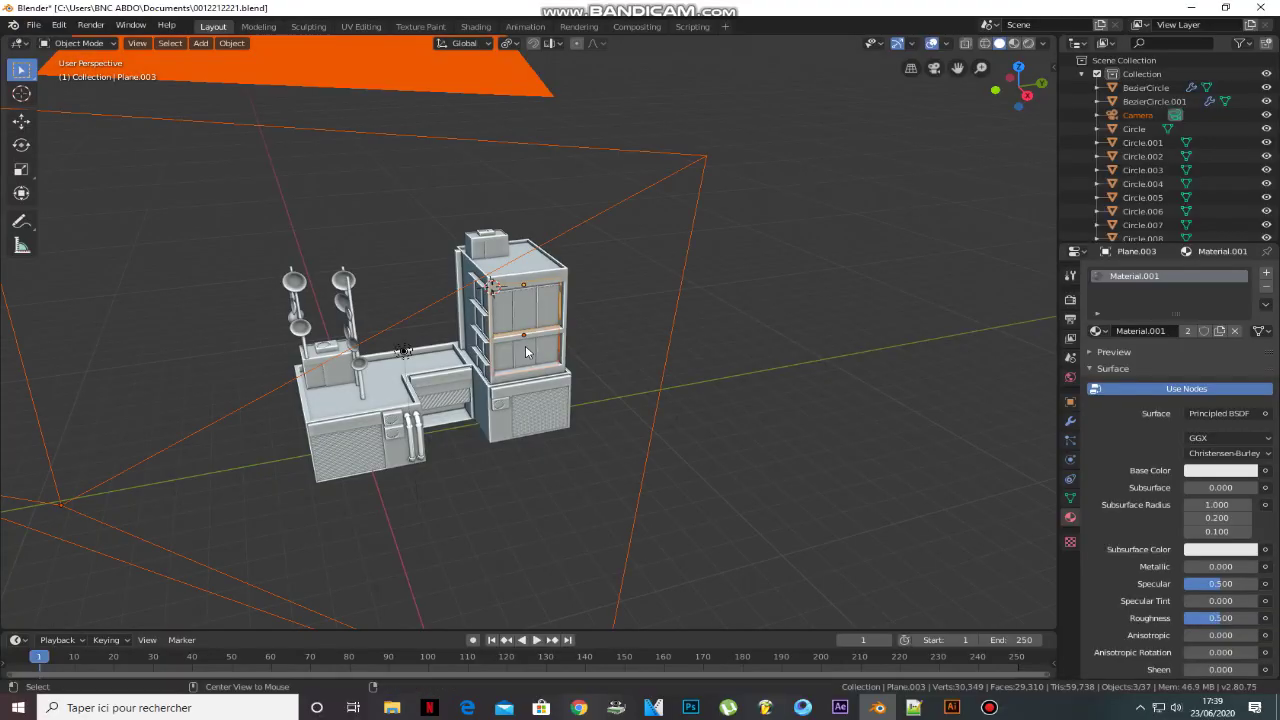
pyautogui.click(398, 96)
pyautogui.press('KP_0')
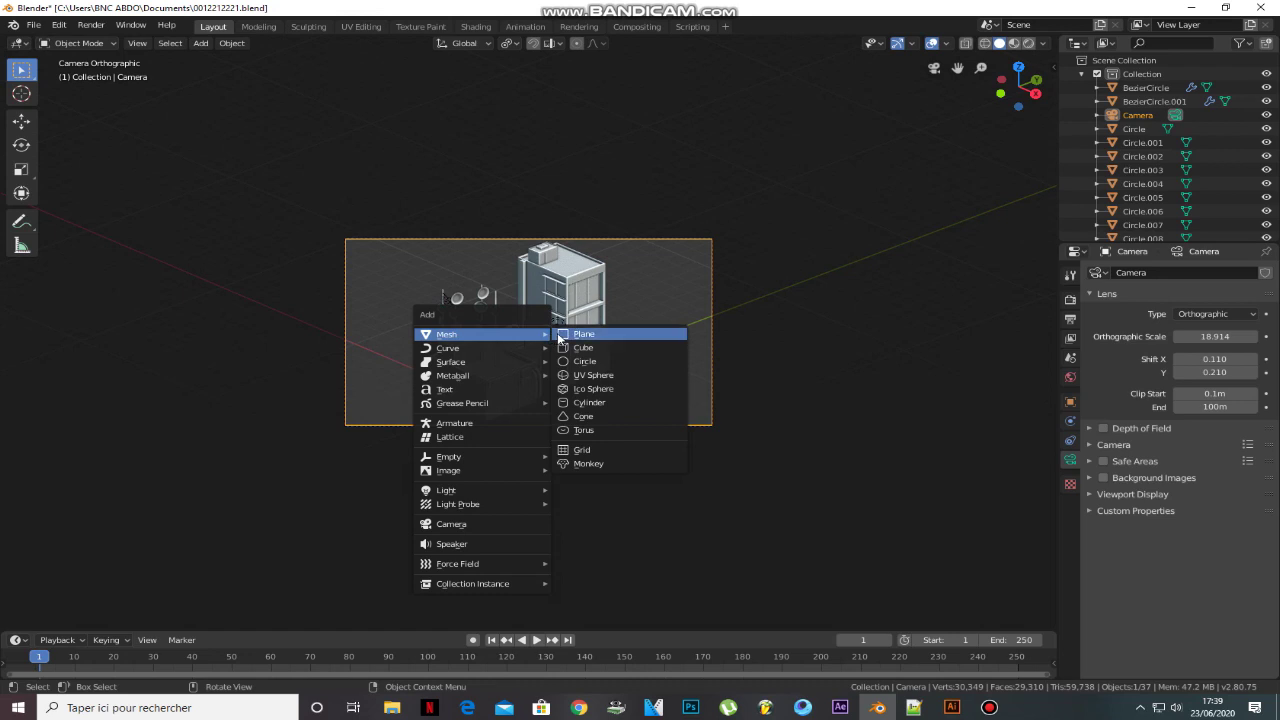
# - Add a plane, scale it up into a large ground plane and lower it under the building
pyautogui.click(560, 336)
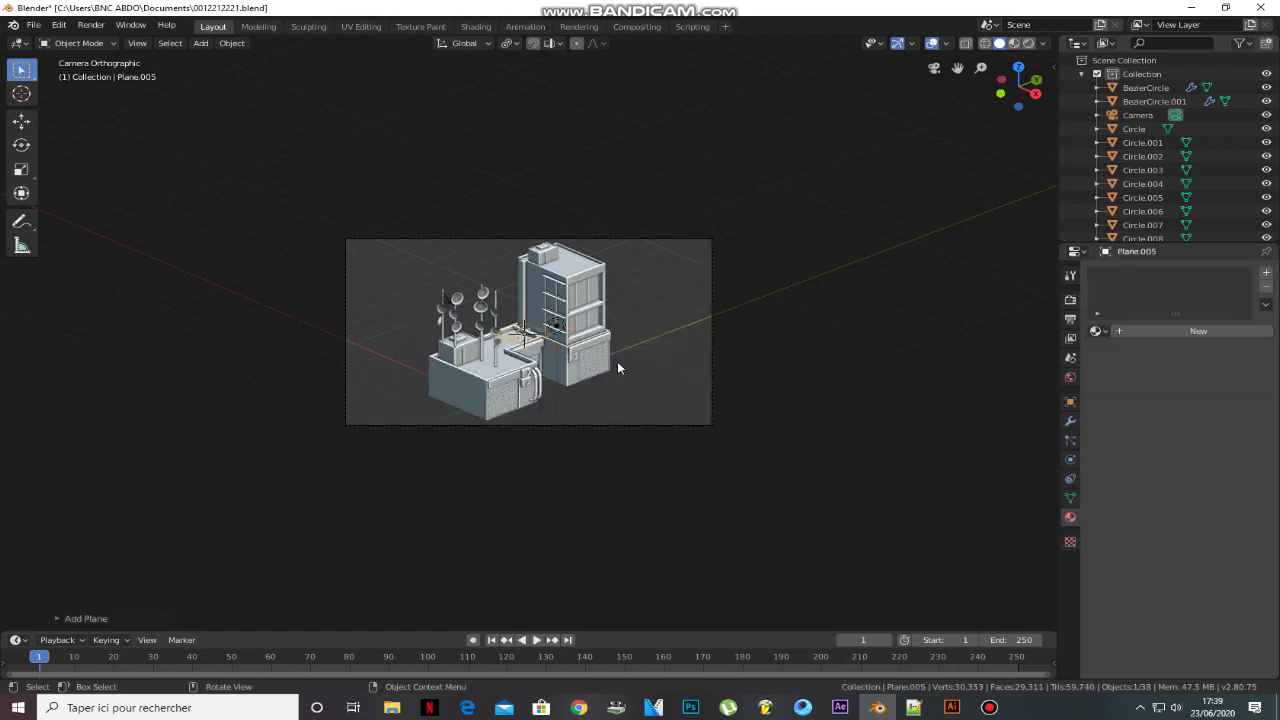
pyautogui.press('s')
pyautogui.click(1035, 355)
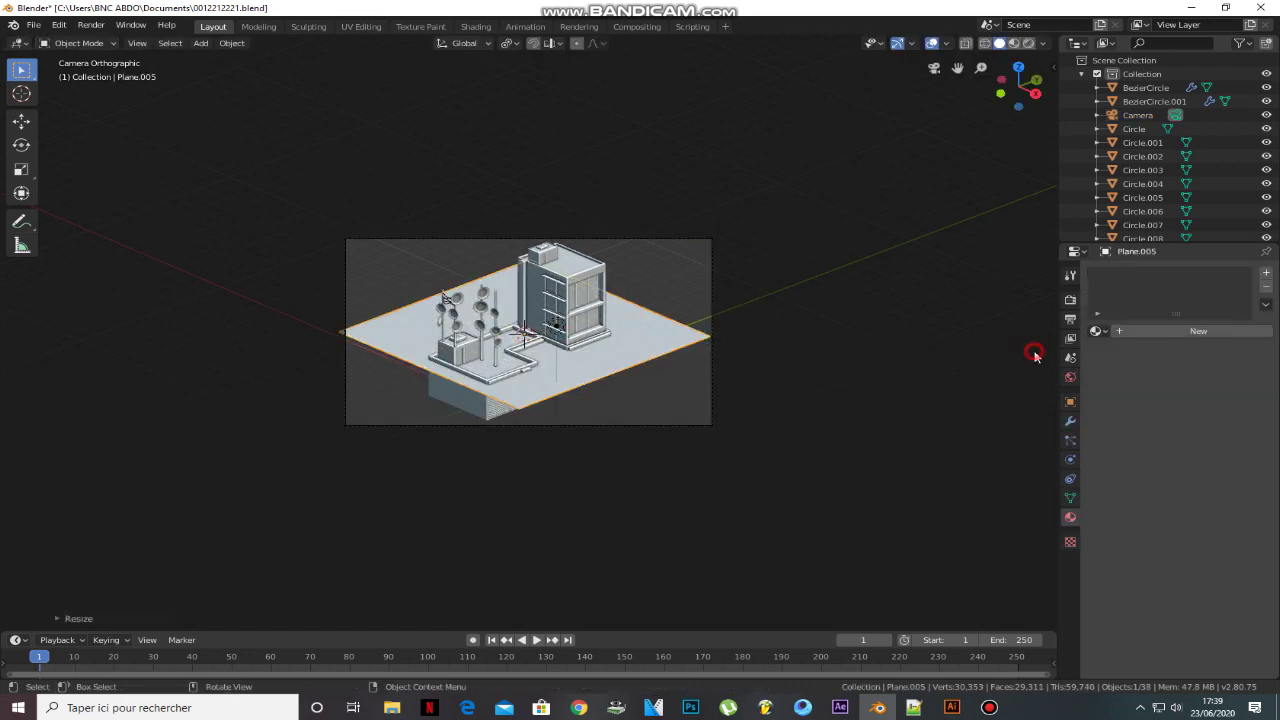
pyautogui.press('g')
pyautogui.press('z')
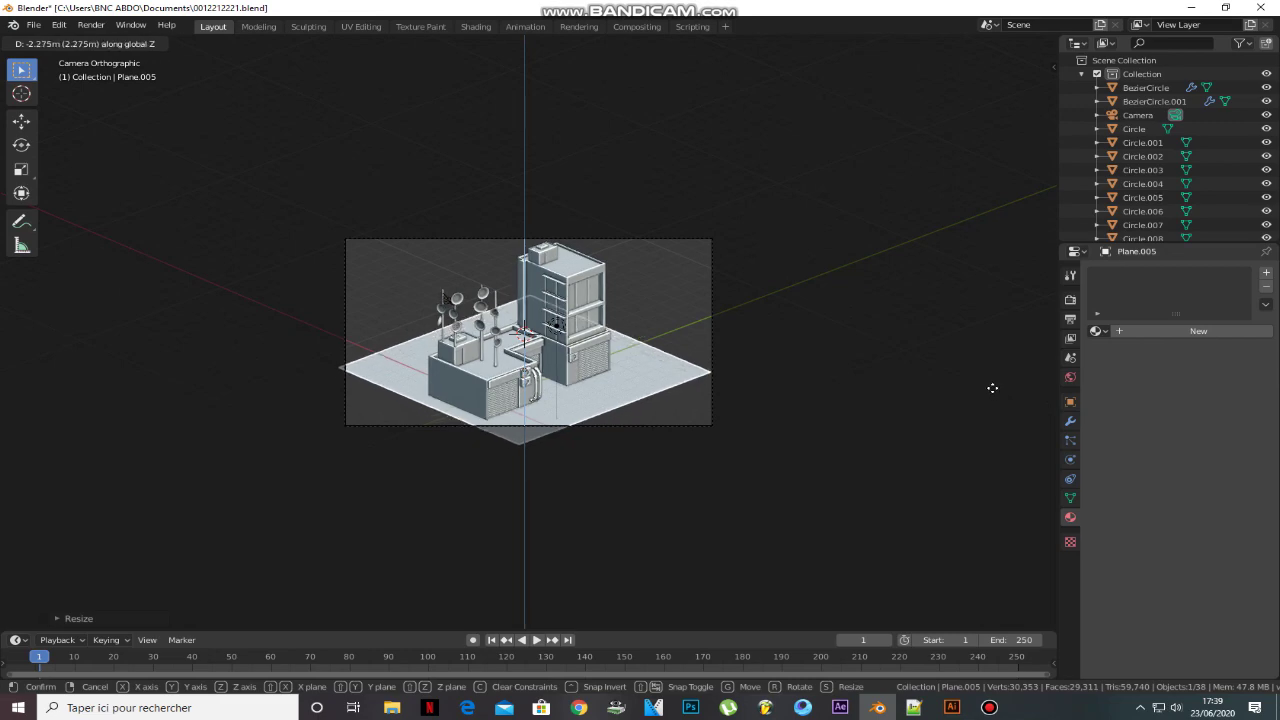
pyautogui.click(992, 388)
pyautogui.moveTo(806, 374); pyautogui.dragTo(567, 400, button='middle')
pyautogui.scroll(3, 567, 400)
pyautogui.scroll(-3, 567, 400)
pyautogui.press('g')
pyautogui.press('z')
pyautogui.click(572, 405)
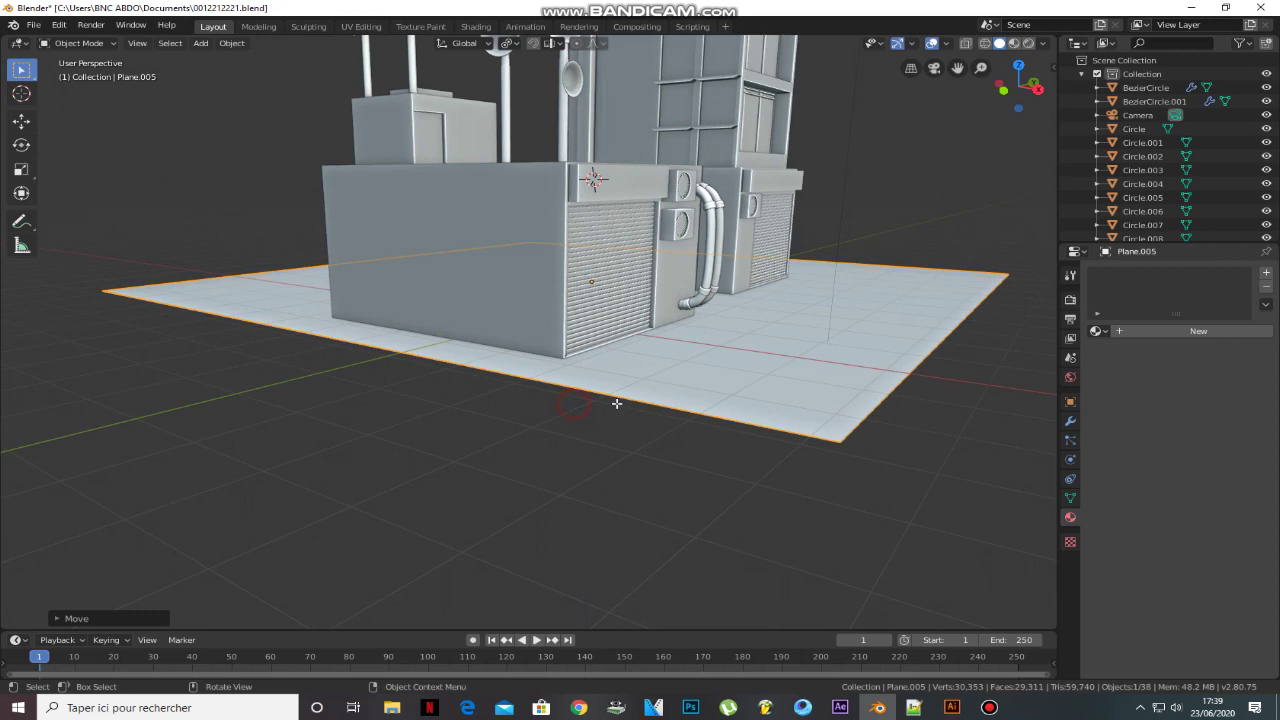
# - Hide the camera and reselect the ground plane
pyautogui.scroll(-5, 636, 434)
pyautogui.moveTo(636, 434); pyautogui.dragTo(474, 174, button='middle')
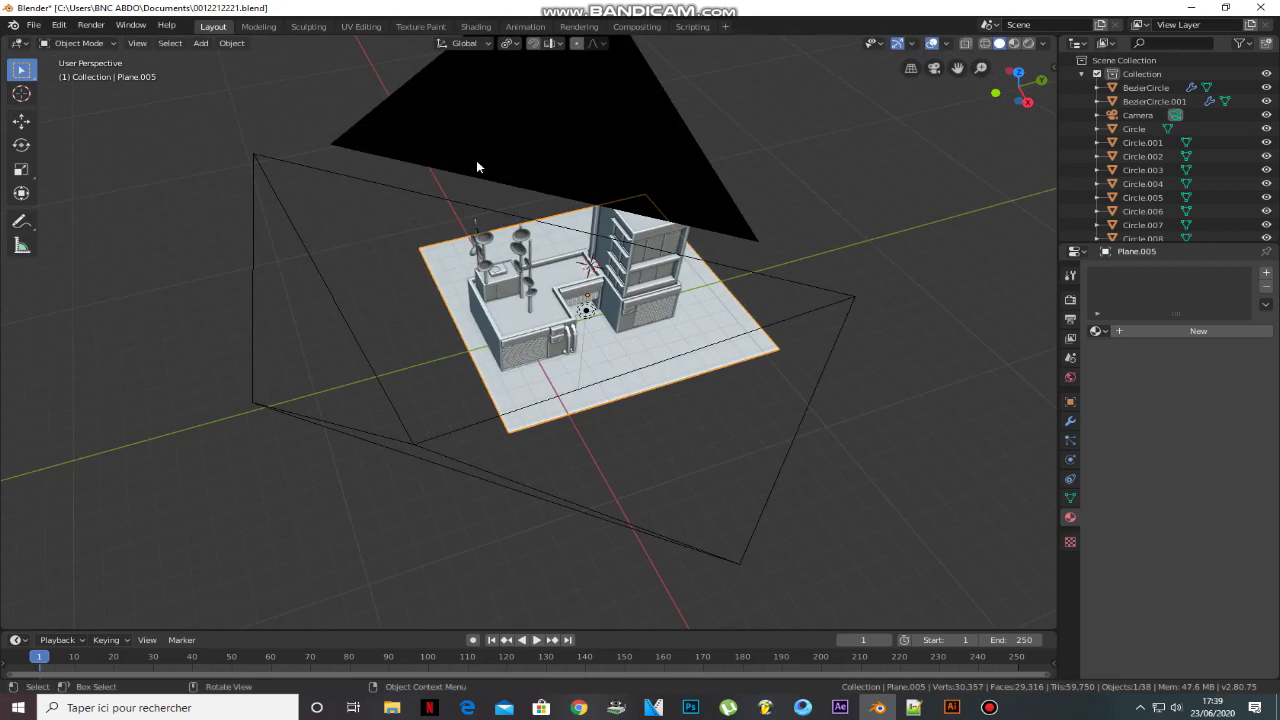
pyautogui.click(474, 174)
pyautogui.press('h')
pyautogui.click(622, 345)
pyautogui.press('g')
pyautogui.press('x')
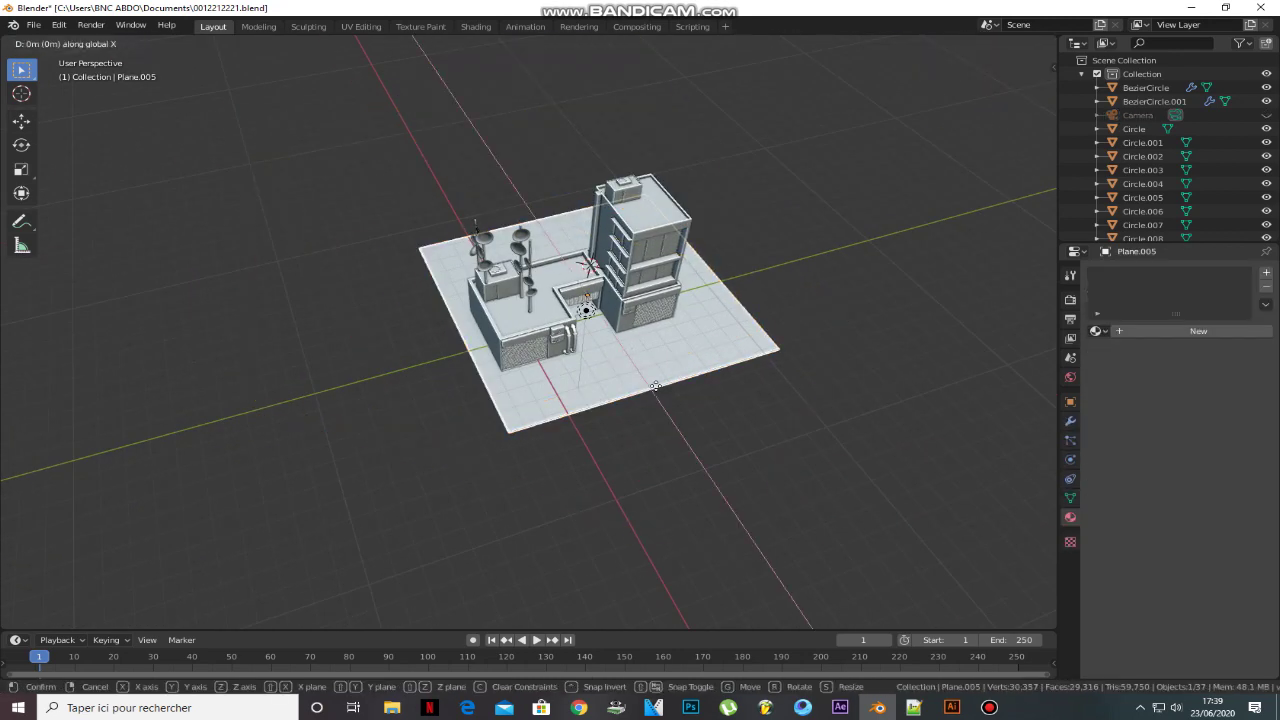
pyautogui.rightClick(655, 386)
pyautogui.moveTo(655, 386); pyautogui.dragTo(666, 434, button='middle')
# - Cut edge loops across the ground plane and slide them to outline the pavement strips
pyautogui.press('Tab')
pyautogui.hotkey('ctrl', 'r')
pyautogui.click(638, 380)
pyautogui.click(465, 43)
pyautogui.press('g')
pyautogui.press('g')
pyautogui.click(686, 398)
pyautogui.moveTo(686, 398)
pyautogui.mouseDown(button='middle')
pyautogui.moveTo(646, 408)
pyautogui.moveTo(641, 435)
pyautogui.mouseUp(button='middle')
pyautogui.hotkey('ctrl', 'r')
pyautogui.click(583, 400)
pyautogui.rightClick(575, 466)
pyautogui.press('g')
pyautogui.press('g')
pyautogui.click(648, 443)
# - Circle-select the pavement faces, extrude them up 0.142 m and return to Object Mode
pyautogui.press('x')
pyautogui.press('Escape')
pyautogui.click(750, 375)
pyautogui.keyDown('shift'); pyautogui.moveTo(750, 375); pyautogui.dragTo(653, 385); pyautogui.keyUp('shift')
pyautogui.scroll(5, 653, 385)
pyautogui.press('c')
pyautogui.click(600, 340)
pyautogui.press('c')
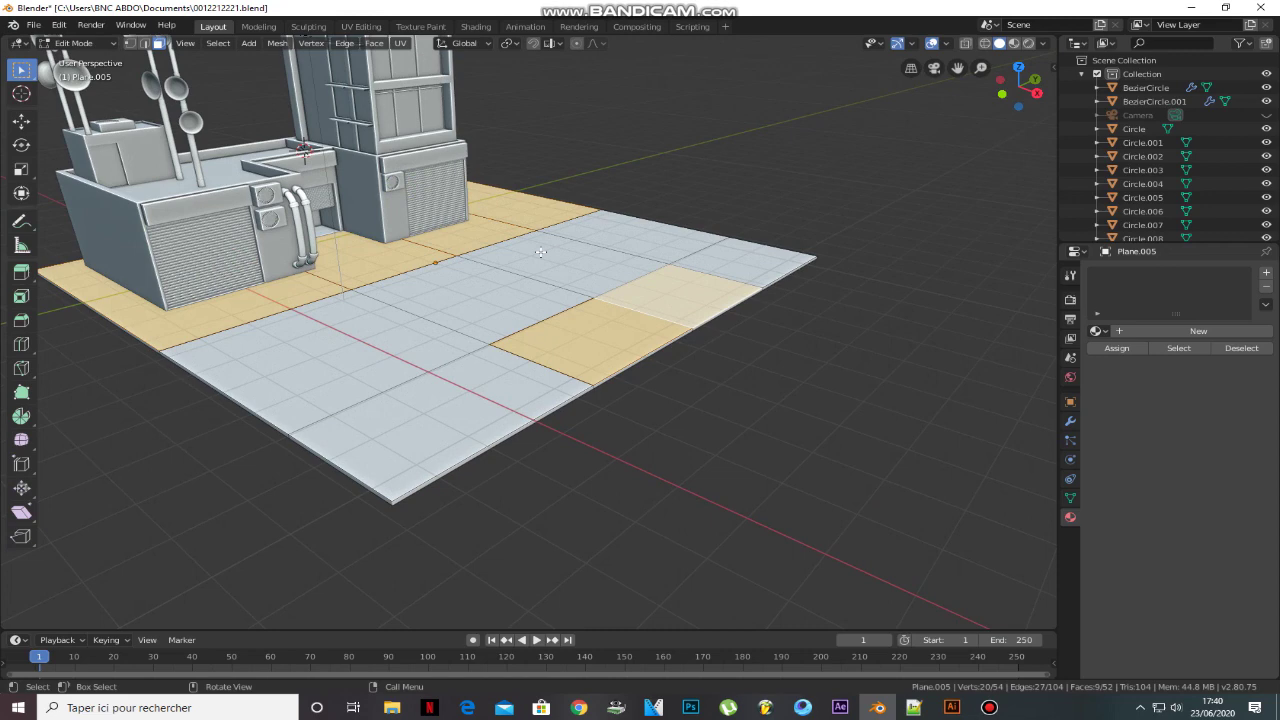
pyautogui.scroll(-3, 540, 252)
pyautogui.press('e')
pyautogui.click(496, 291)
pyautogui.press('Tab')
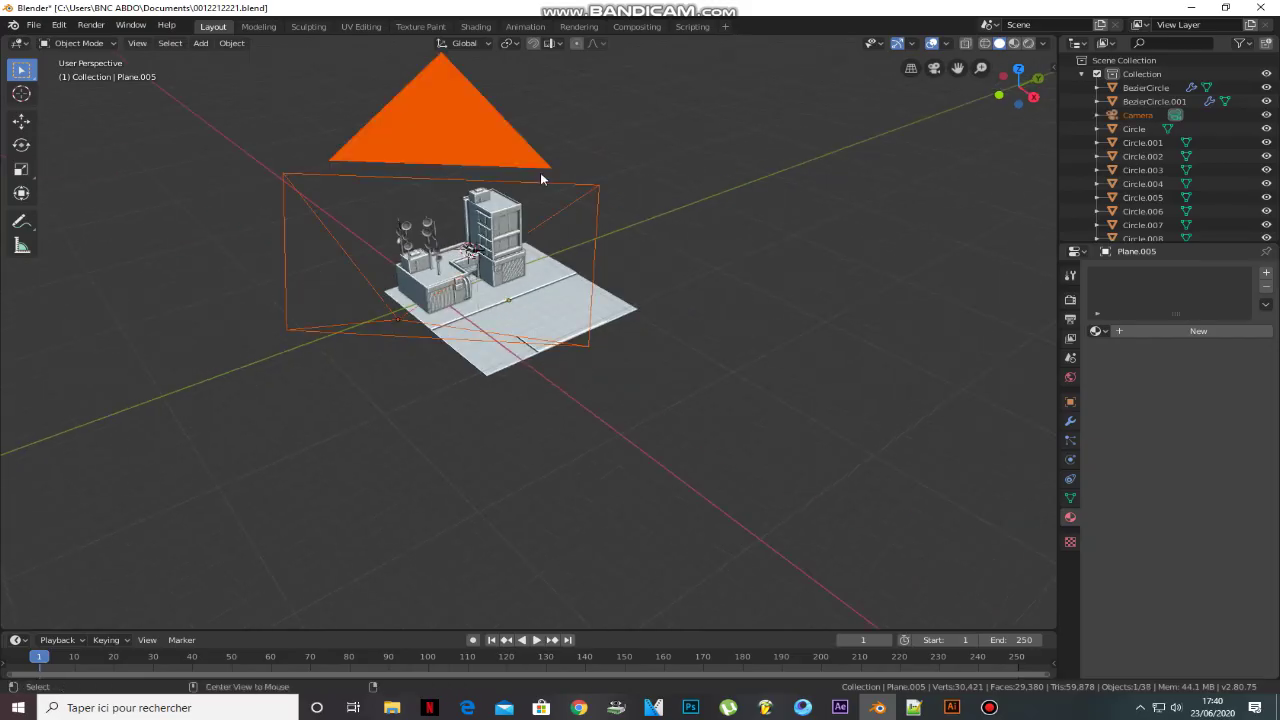
# - Set the camera to Orthographic Scale 25.314, Shift X 0.200 and Y 0.100, save, and hide the camera
pyautogui.press('ctrl+KP_0')
pyautogui.moveTo(1195, 337)
pyautogui.mouseDown()
pyautogui.moveTo(1235, 337)
pyautogui.moveTo(1240, 359)
pyautogui.moveTo(1190, 372)
pyautogui.moveTo(1222, 372)
pyautogui.moveTo(1225, 337)
pyautogui.moveTo(1205, 359)
pyautogui.moveTo(1220, 372)
pyautogui.mouseUp()
pyautogui.press('KP_0')
pyautogui.hotkey('ctrl', 's')
pyautogui.press('h')
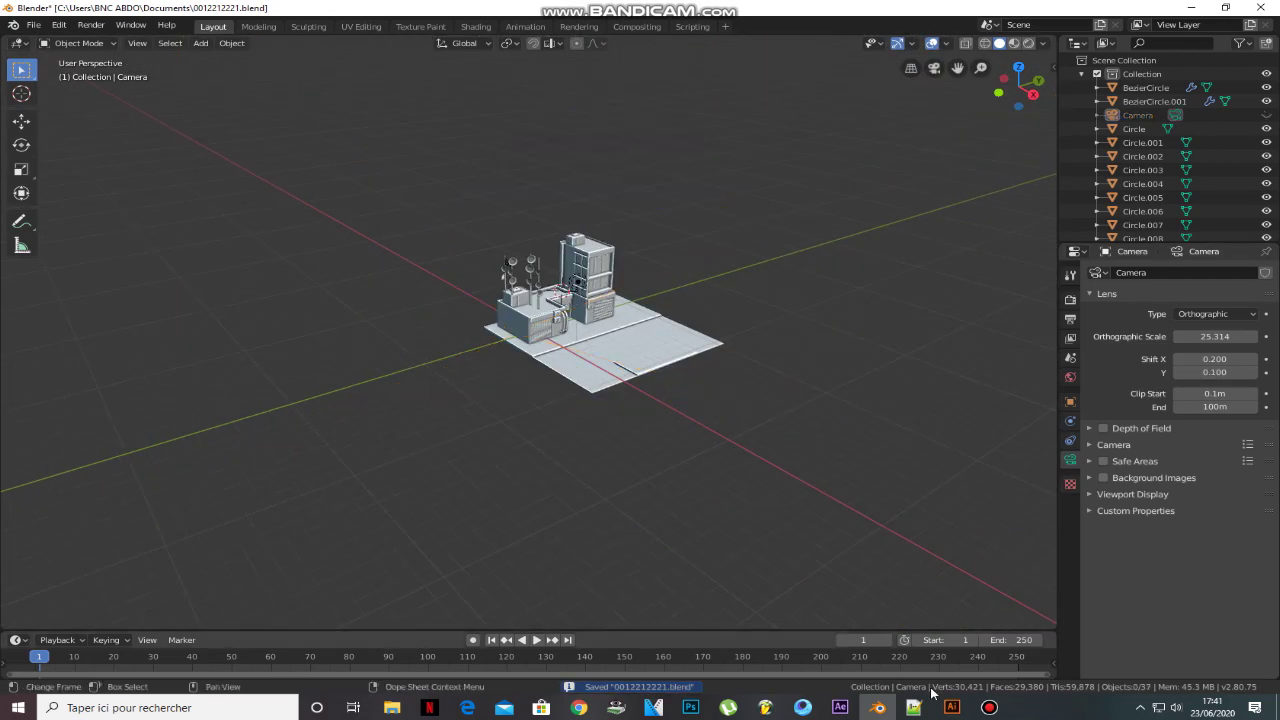
pyautogui.scroll(4, 543, 383)
pyautogui.scroll(4, 491, 351)
# - Add a new plane and shrink it to slat size
pyautogui.hotkey('shift', 'a')
pyautogui.click(460, 297)
pyautogui.press('s')
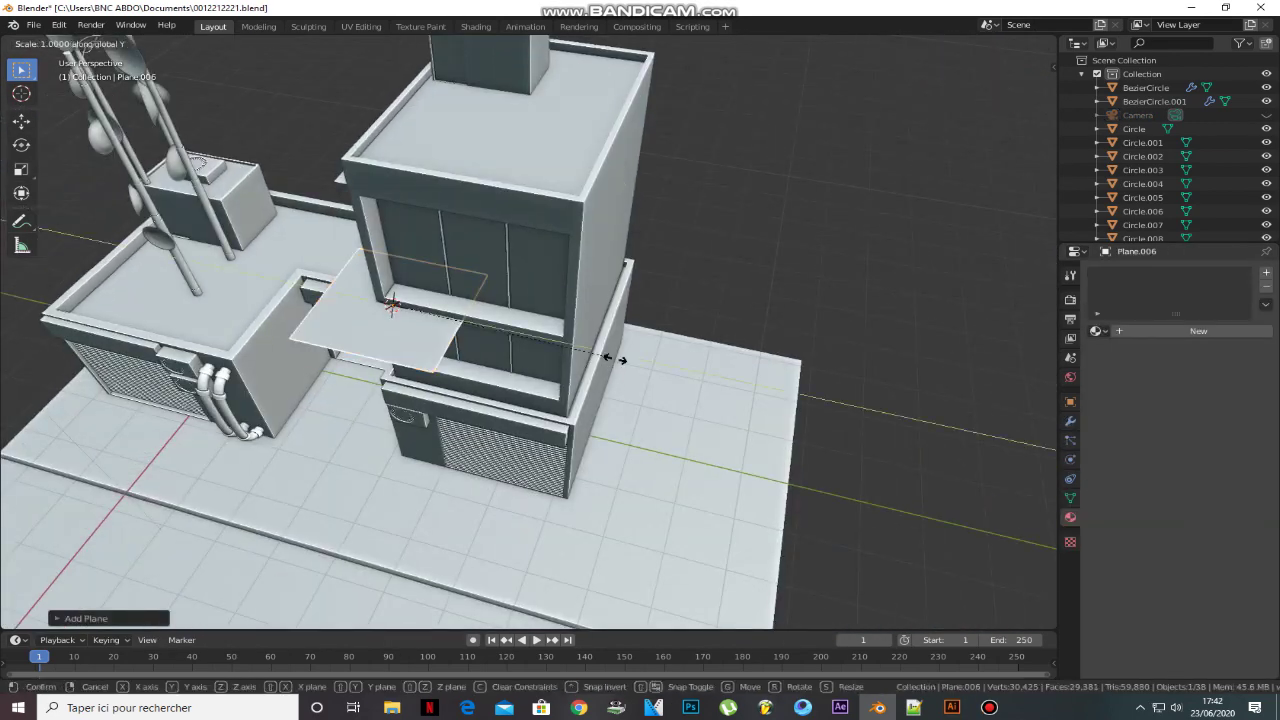
pyautogui.click(435, 320)
pyautogui.scroll(4, 446, 333)
pyautogui.press('g')
pyautogui.press('Escape')
pyautogui.moveTo(460, 375); pyautogui.dragTo(555, 394, button='middle')
# - Position the slat plane against the upper storey wall, adjusting its height and Y placement
pyautogui.press('g')
pyautogui.press('z')
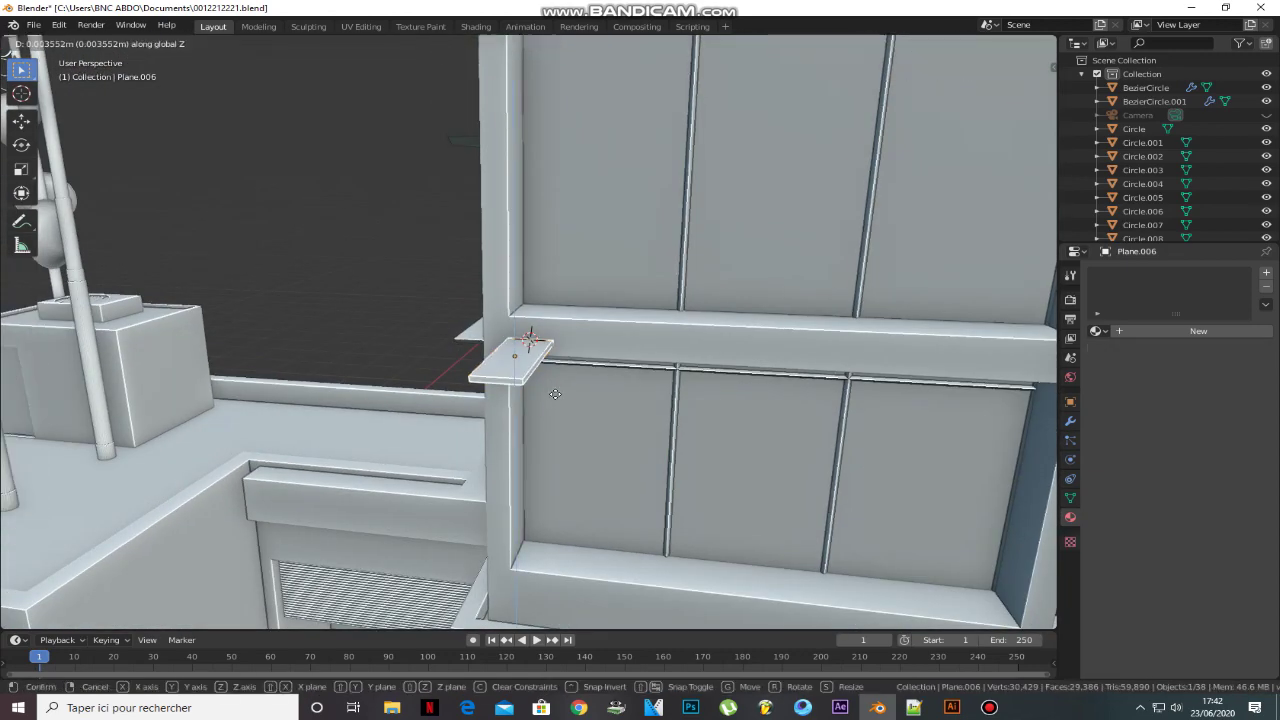
pyautogui.click(555, 394)
pyautogui.scroll(-4, 571, 414)
pyautogui.scroll(3, 561, 405)
pyautogui.press('g')
pyautogui.press('y')
pyautogui.click(557, 405)
# - Add an Array modifier with Count 10 and Relative Offset Y 1.3, then scale the row along Y
pyautogui.click(1070, 420)
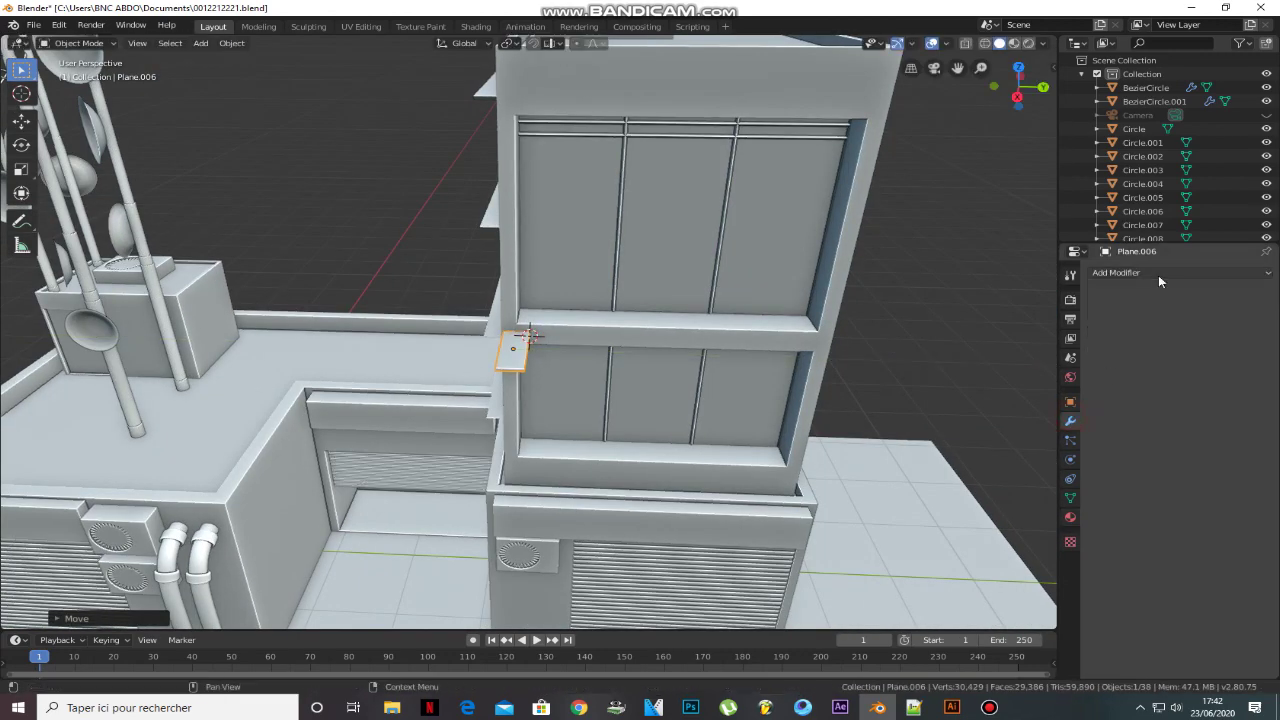
pyautogui.click(1180, 272)
pyautogui.click(968, 303)
pyautogui.moveTo(1197, 386); pyautogui.dragTo(1230, 386)
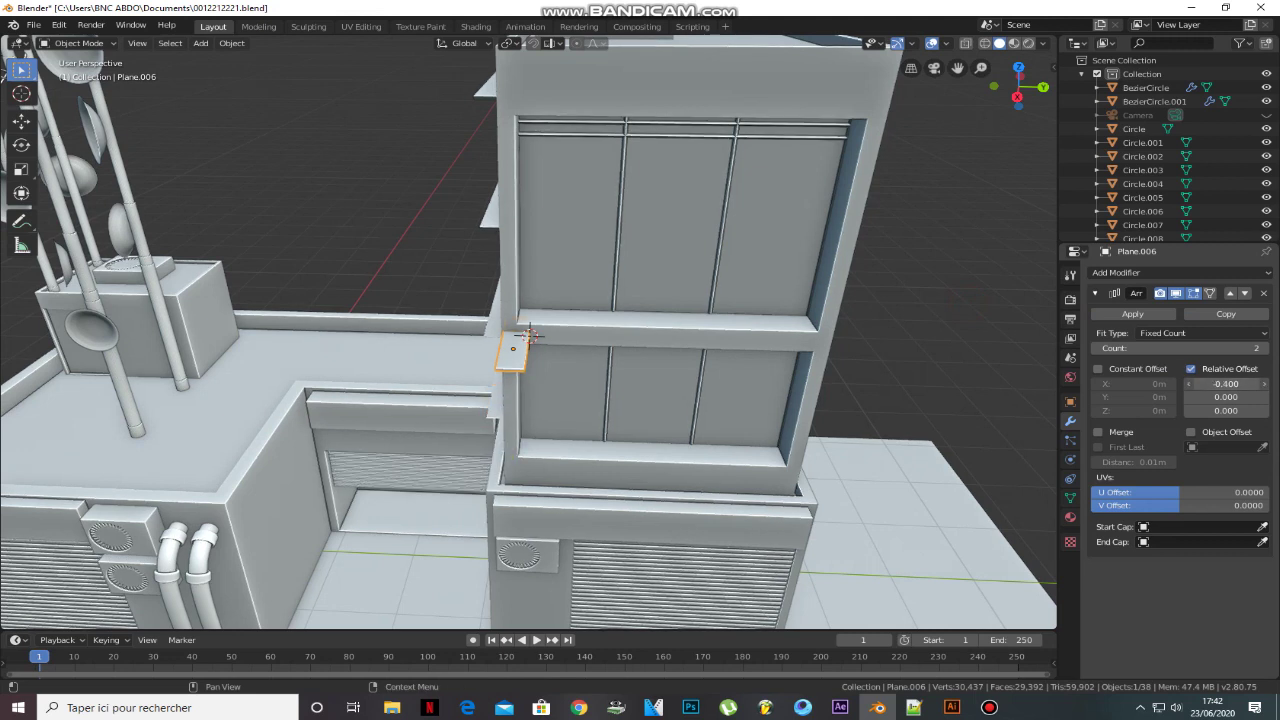
pyautogui.moveTo(1226, 397); pyautogui.dragTo(1236, 397)
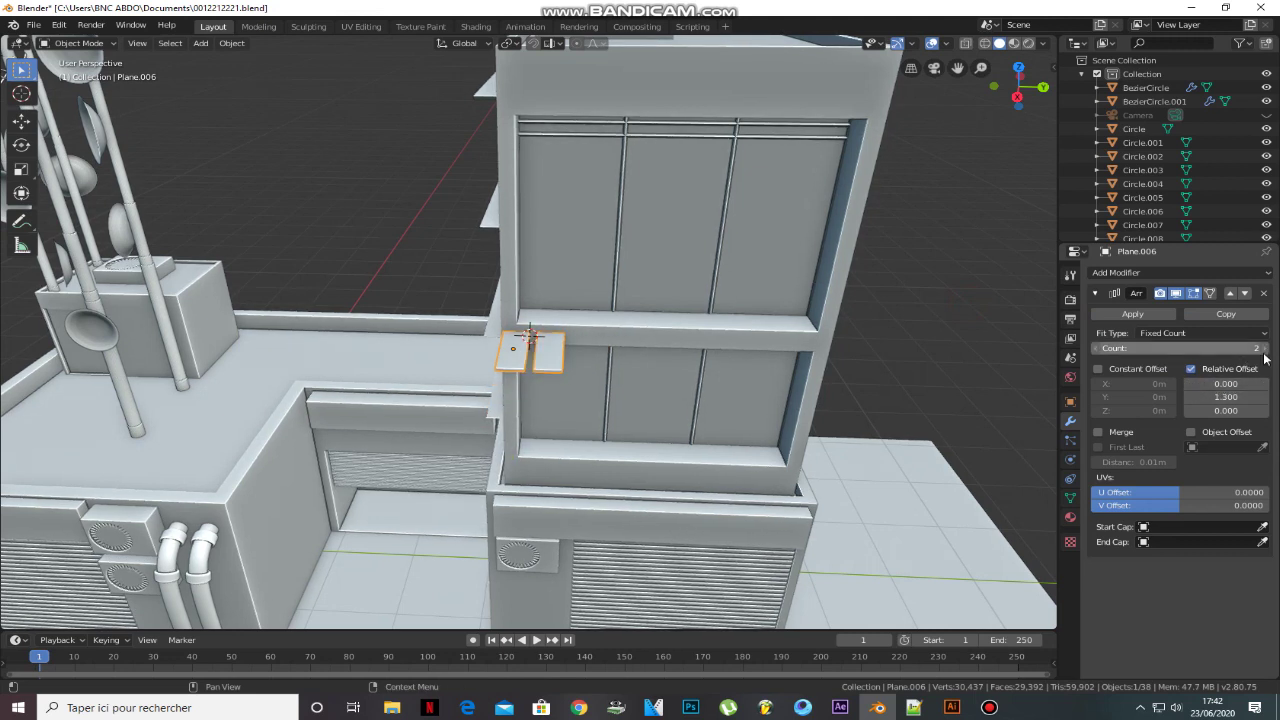
pyautogui.moveTo(1250, 348); pyautogui.dragTo(1267, 355)
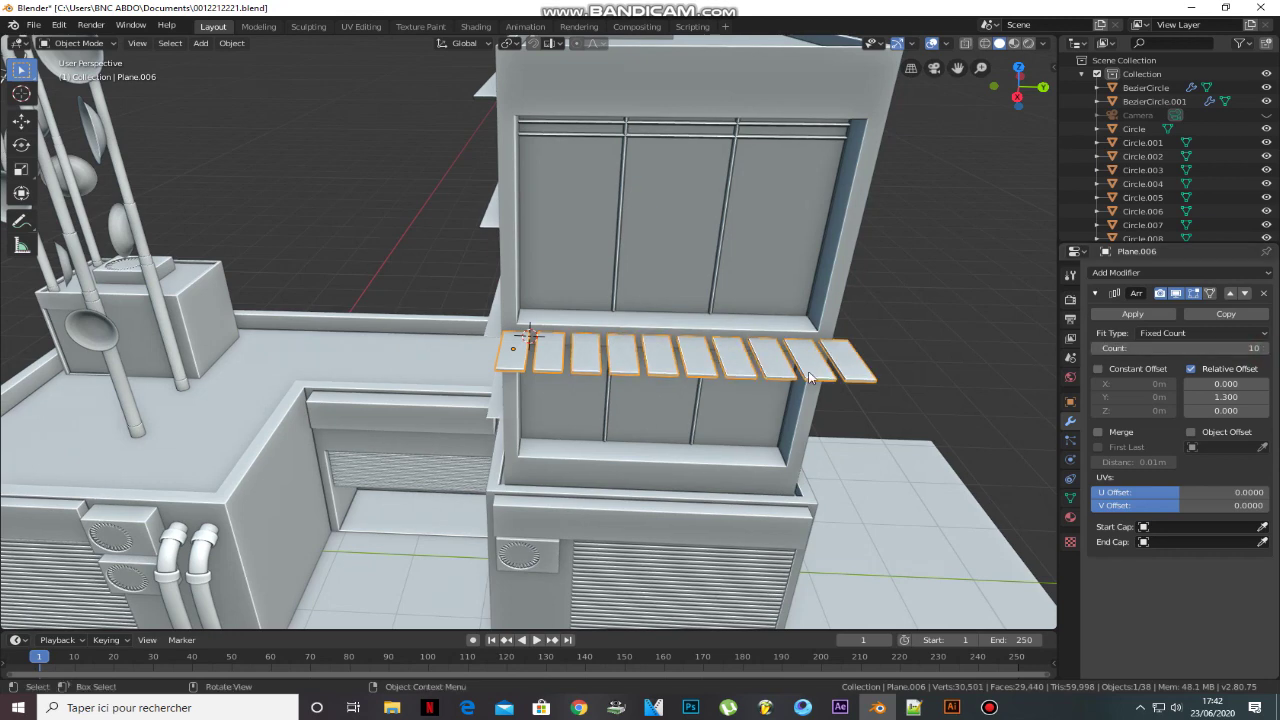
pyautogui.press('y')
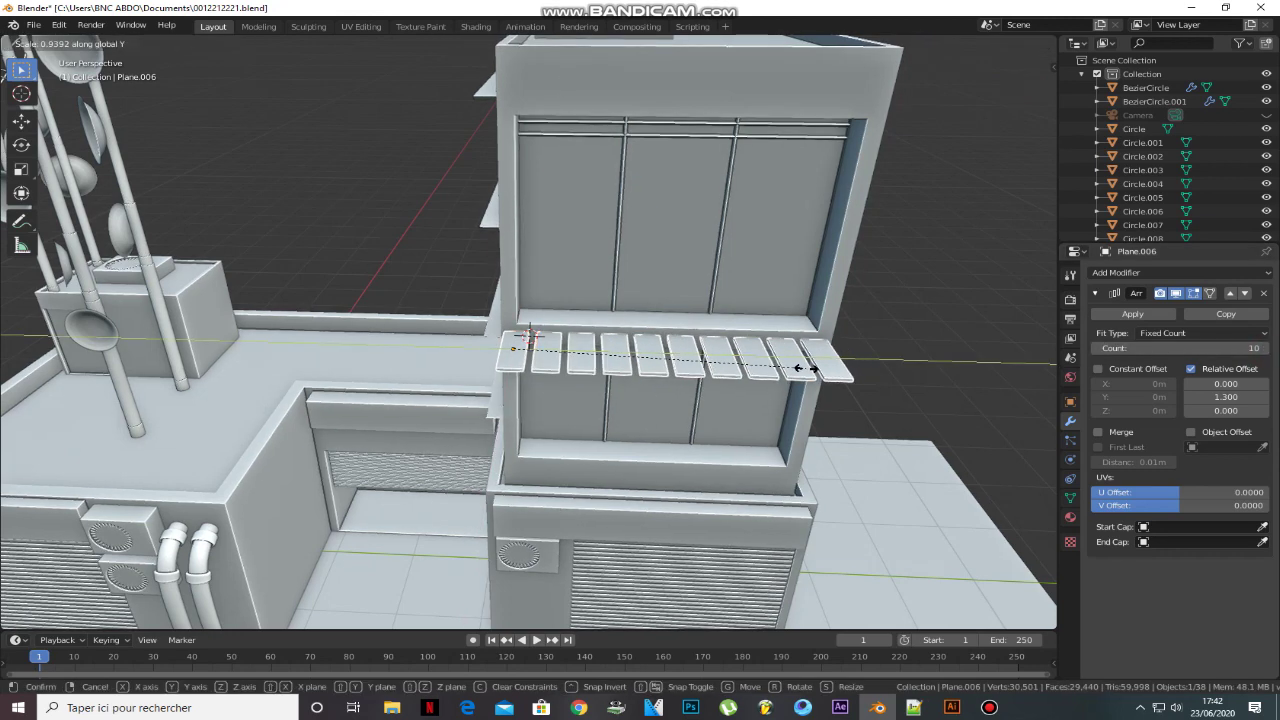
pyautogui.click(800, 368)
pyautogui.scroll(-4, 700, 400)
pyautogui.scroll(5, 700, 400)
# - Duplicate the slat row straight down along Z onto the lower storey
pyautogui.hotkey('shift', 'd')
pyautogui.press('z')
pyautogui.click(711, 506)
pyautogui.scroll(-3, 682, 422)
pyautogui.moveTo(682, 422); pyautogui.dragTo(420, 330, button='middle')
pyautogui.scroll(8, 420, 330)
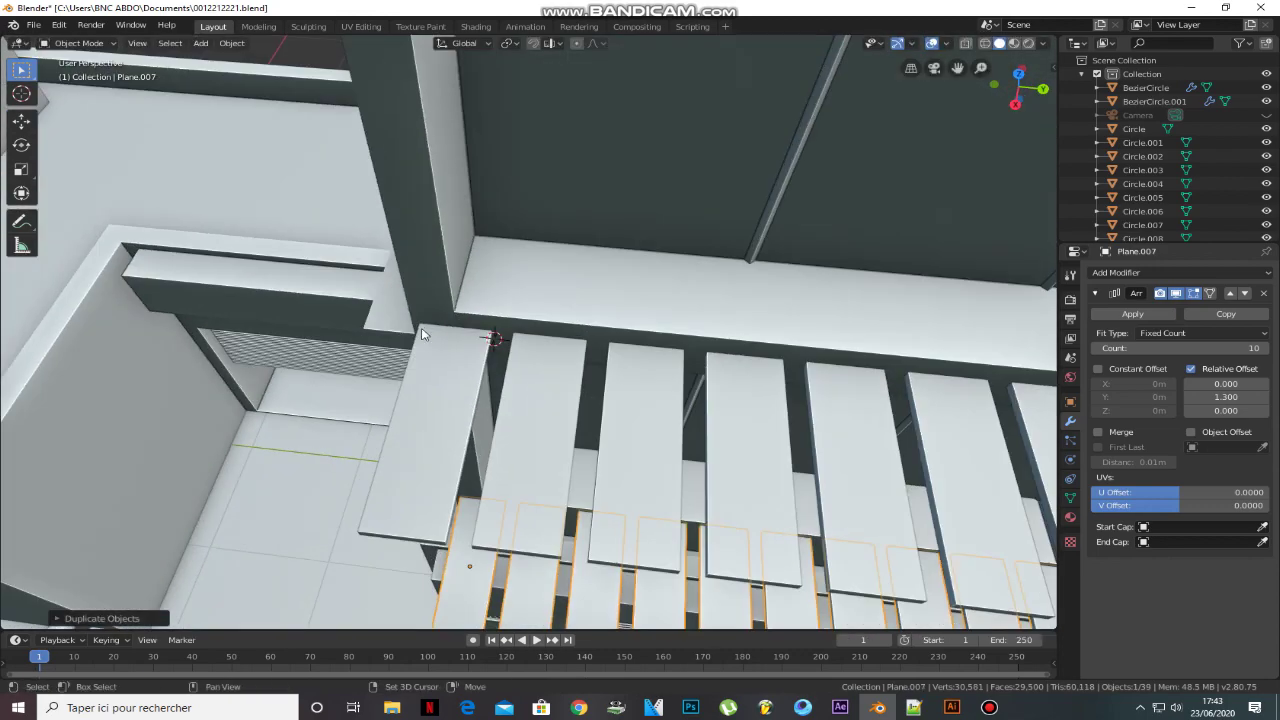
# - Add a small plane and move it along Y to the upper balcony's edge
pyautogui.hotkey('shift', 'a')
pyautogui.press('s')
pyautogui.scroll(3, 423, 323)
pyautogui.click(471, 309)
pyautogui.moveTo(471, 309); pyautogui.dragTo(545, 285, button='middle')
pyautogui.press('g')
pyautogui.press('y')
pyautogui.click(568, 363)
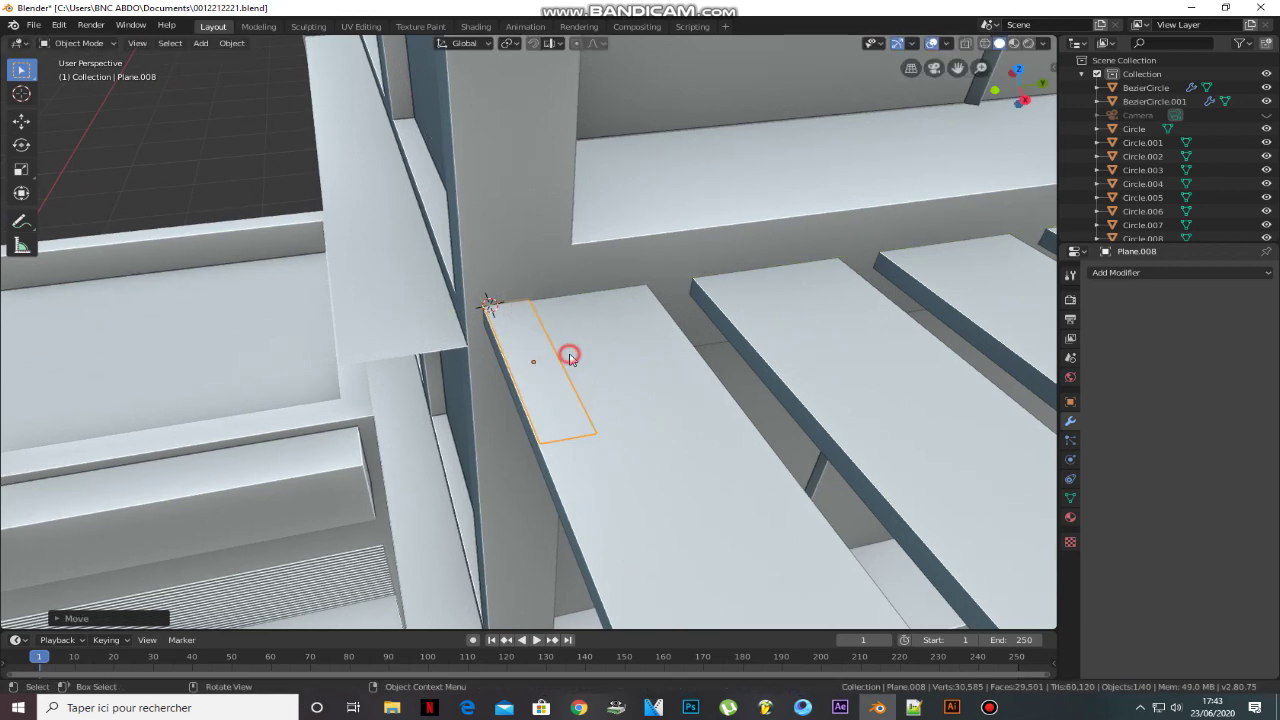
pyautogui.scroll(-3, 571, 357)
# - In Edit Mode, shift the plane's edge along Y and extrude a rail along the balcony side
pyautogui.press('Tab')
pyautogui.press('g')
pyautogui.press('y')
pyautogui.click(595, 464)
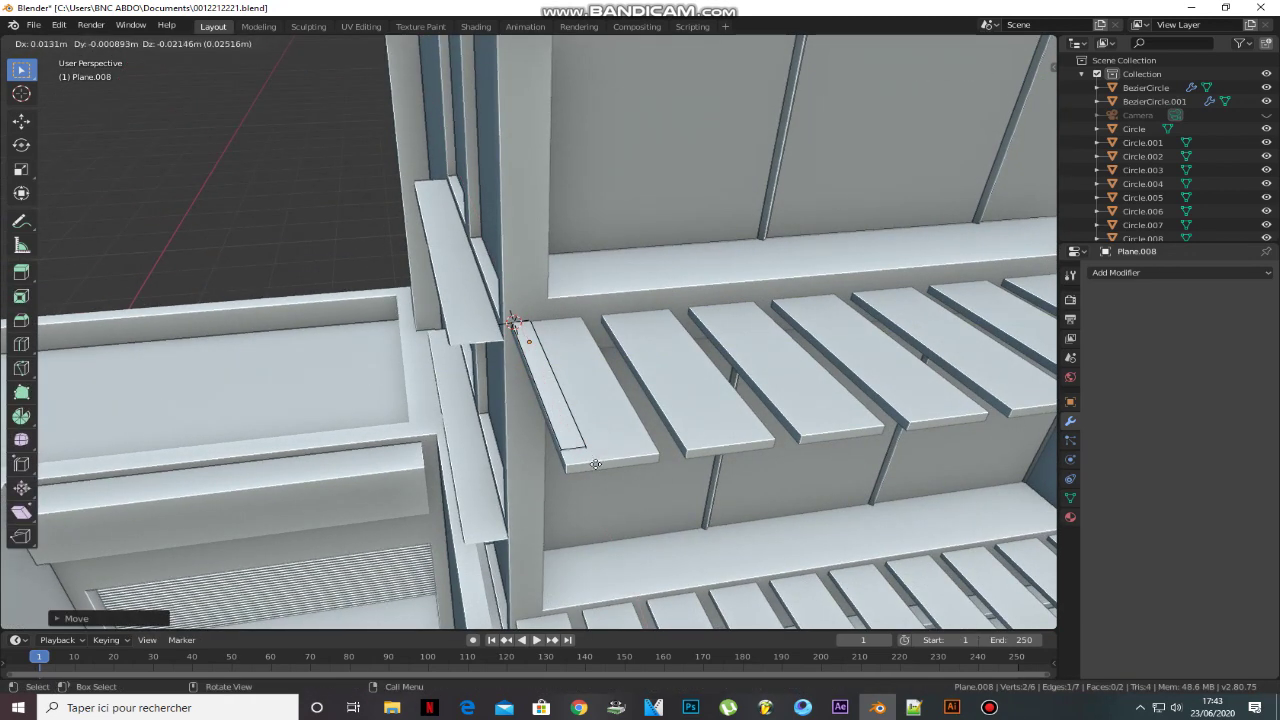
pyautogui.scroll(-2, 622, 532)
pyautogui.moveTo(600, 466); pyautogui.dragTo(495, 380, button='middle')
pyautogui.press('e')
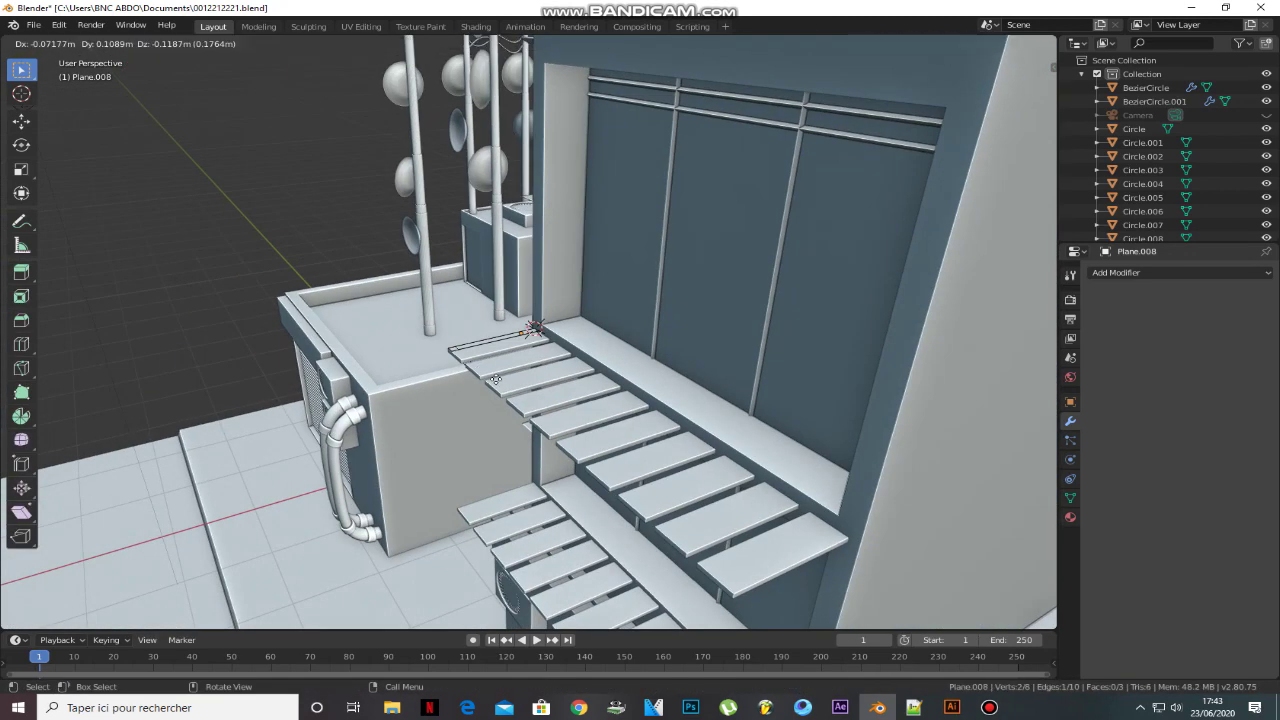
pyautogui.click(778, 568)
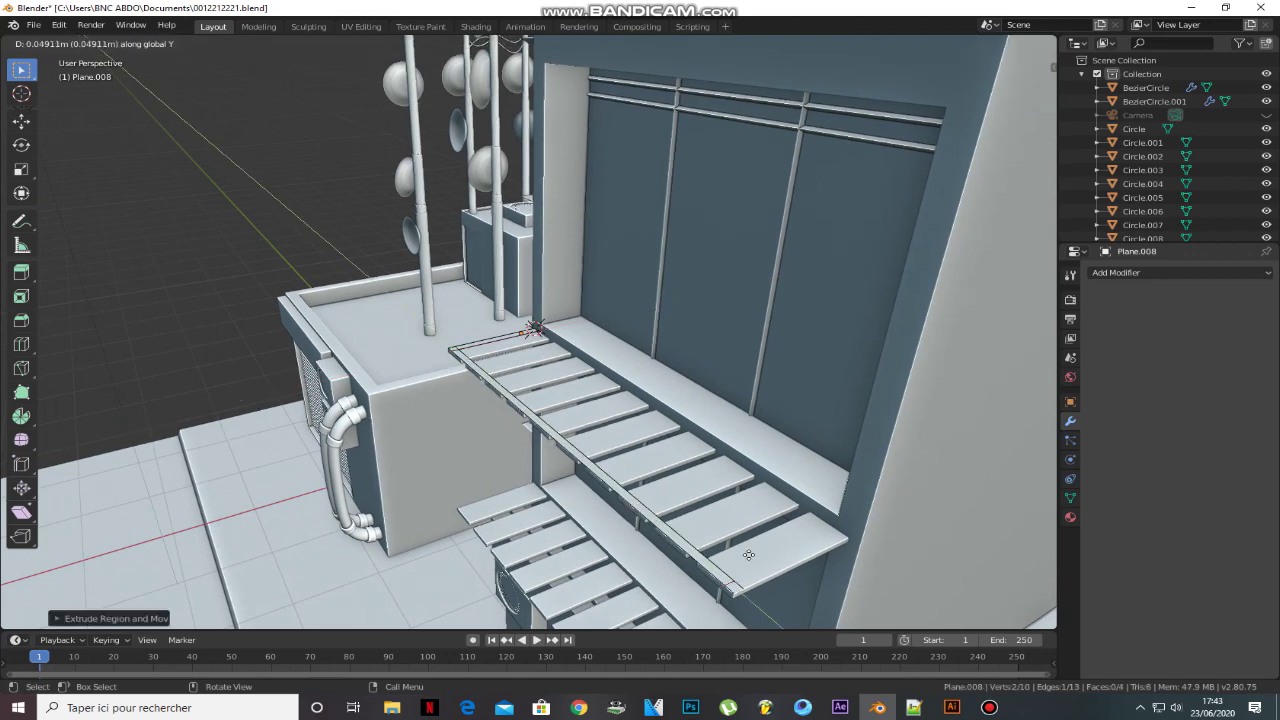
pyautogui.scroll(5, 750, 558)
pyautogui.moveTo(750, 558); pyautogui.dragTo(347, 358, button='middle')
# - Extrude further rail segments along Y and then X around the balcony front
pyautogui.press('e')
pyautogui.press('y')
pyautogui.press('Escape')
pyautogui.press('e')
pyautogui.press('x')
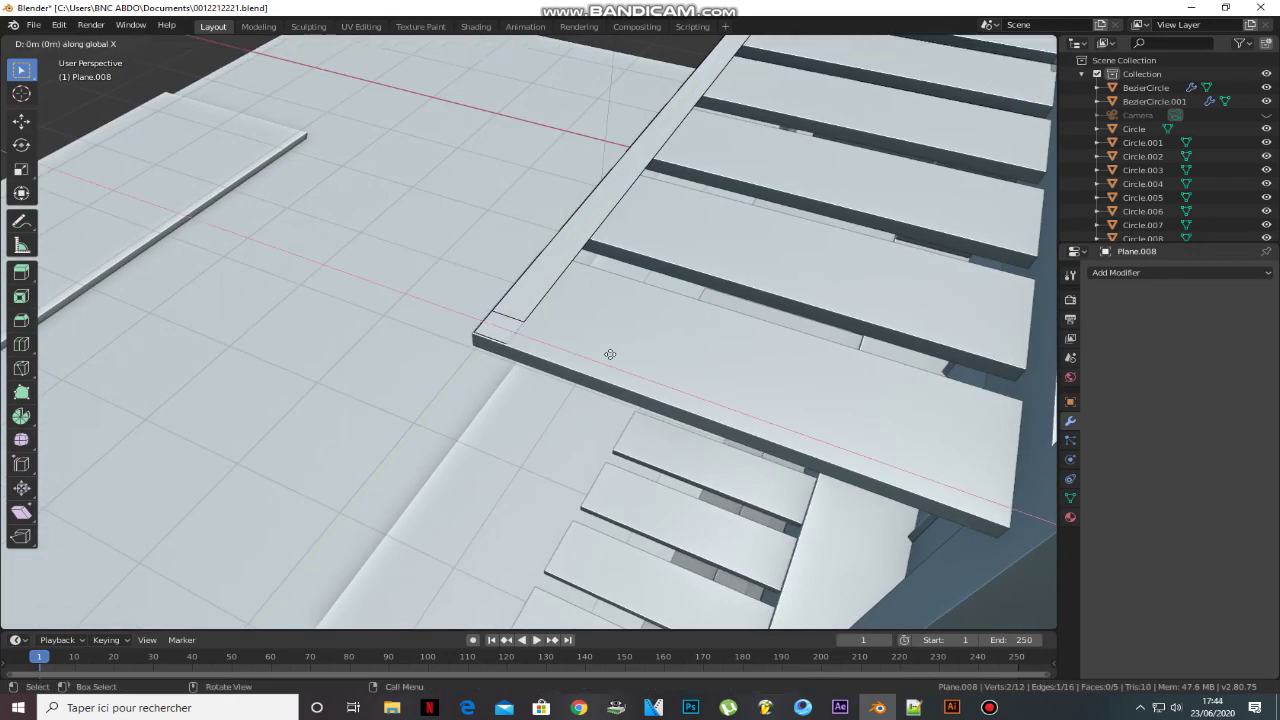
pyautogui.click(1034, 478)
pyautogui.scroll(-5, 1034, 478)
pyautogui.moveTo(600, 300)
pyautogui.mouseDown(button='middle')
pyautogui.moveTo(533, 222)
pyautogui.moveTo(460, 380)
pyautogui.mouseUp(button='middle')
# - Extrude the whole rail outline for thickness, then duplicate the rail and undo the copy
pyautogui.press('a')
pyautogui.press('e')
pyautogui.press('Escape')
pyautogui.press('Tab')
pyautogui.hotkey('shift', 'd')
pyautogui.scroll(-3, 460, 380)
pyautogui.click(463, 398)
pyautogui.hotkey('ctrl', 'z')
pyautogui.moveTo(504, 235); pyautogui.dragTo(352, 361, button='middle')
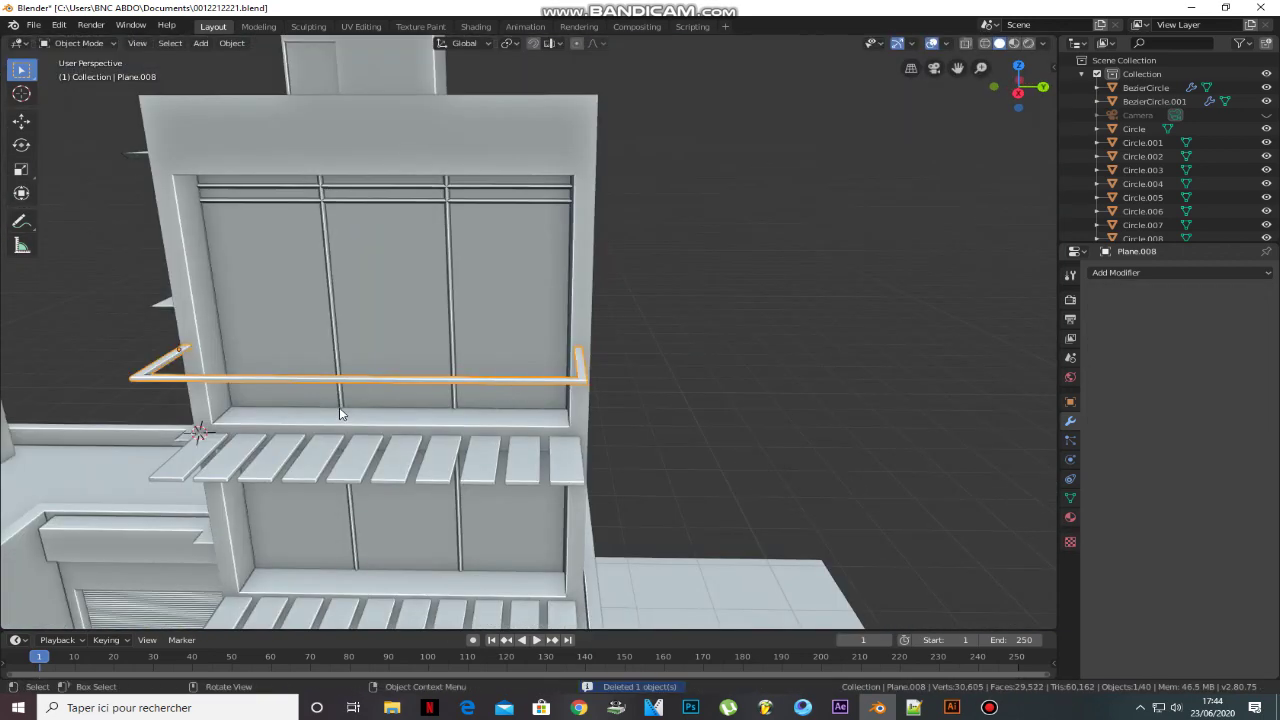
# - Loop cut the handrail with 12 even cuts and extrude alternate faces down into balusters
pyautogui.press('Tab')
pyautogui.hotkey('ctrl', 'r')
pyautogui.scroll(1, 352, 361)
pyautogui.scroll(3, 352, 361)
pyautogui.click(343, 363)
pyautogui.rightClick(343, 363)
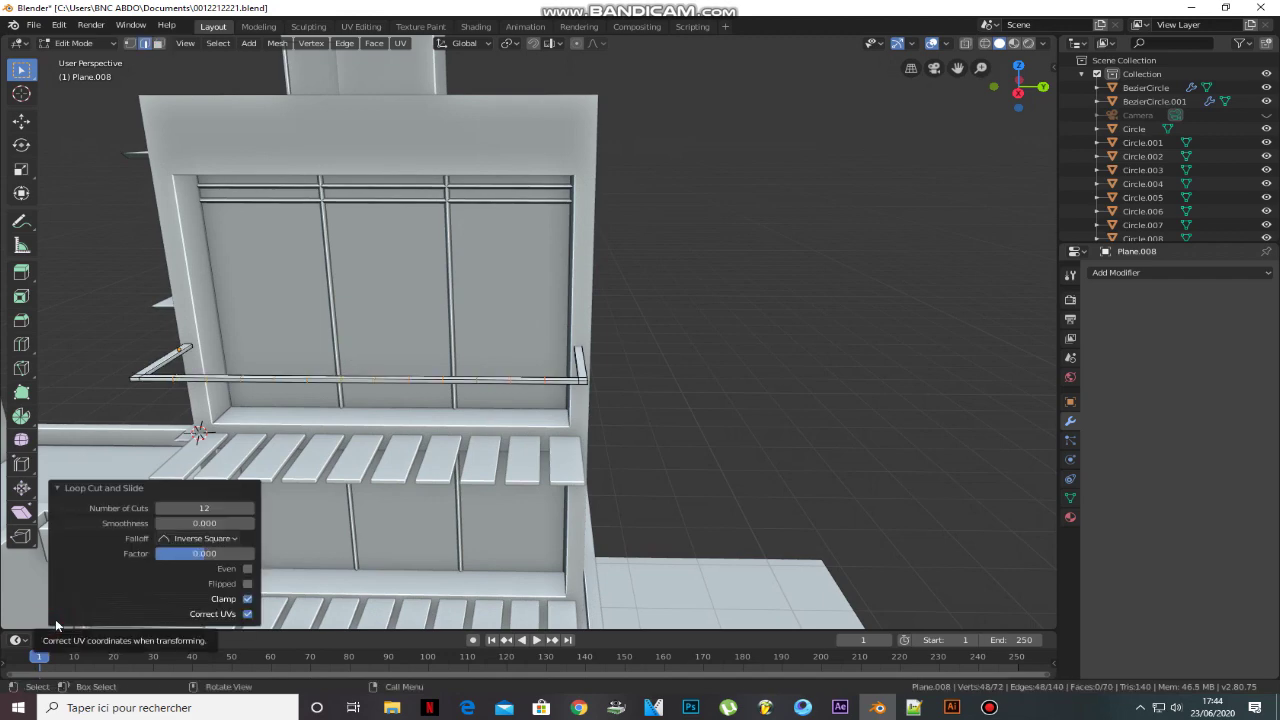
pyautogui.moveTo(343, 363)
pyautogui.mouseDown(button='middle')
pyautogui.moveTo(268, 381)
pyautogui.moveTo(302, 259)
pyautogui.mouseUp(button='middle')
pyautogui.click(268, 381)
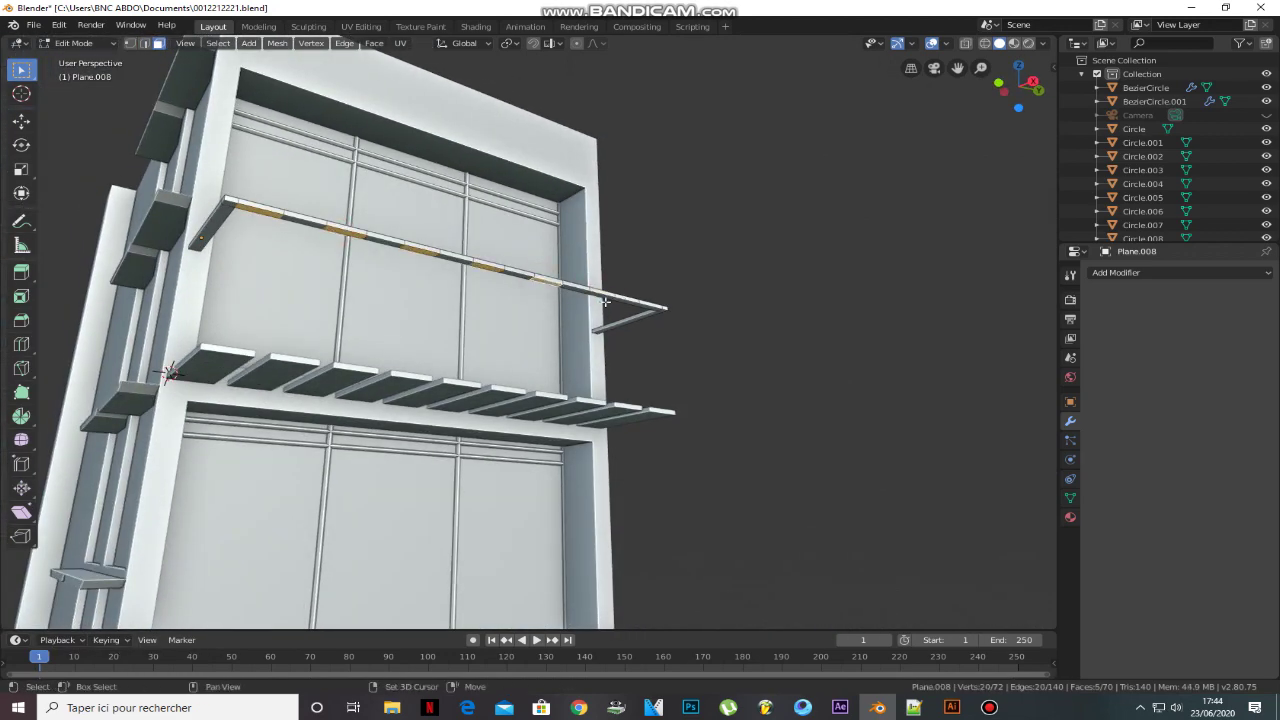
pyautogui.press('e')
pyautogui.click(634, 394)
# - Add further loop cuts to the railing and return to object mode
pyautogui.moveTo(634, 394)
pyautogui.mouseDown(button='middle')
pyautogui.moveTo(568, 427)
pyautogui.moveTo(650, 320)
pyautogui.moveTo(684, 308)
pyautogui.moveTo(600, 300)
pyautogui.moveTo(430, 320)
pyautogui.moveTo(509, 254)
pyautogui.mouseUp(button='middle')
pyautogui.hotkey('ctrl', 'r')
pyautogui.click(568, 427)
pyautogui.press('Tab')
pyautogui.press('Tab')
pyautogui.hotkey('ctrl', 'r')
pyautogui.click(430, 320)
pyautogui.click(509, 254)
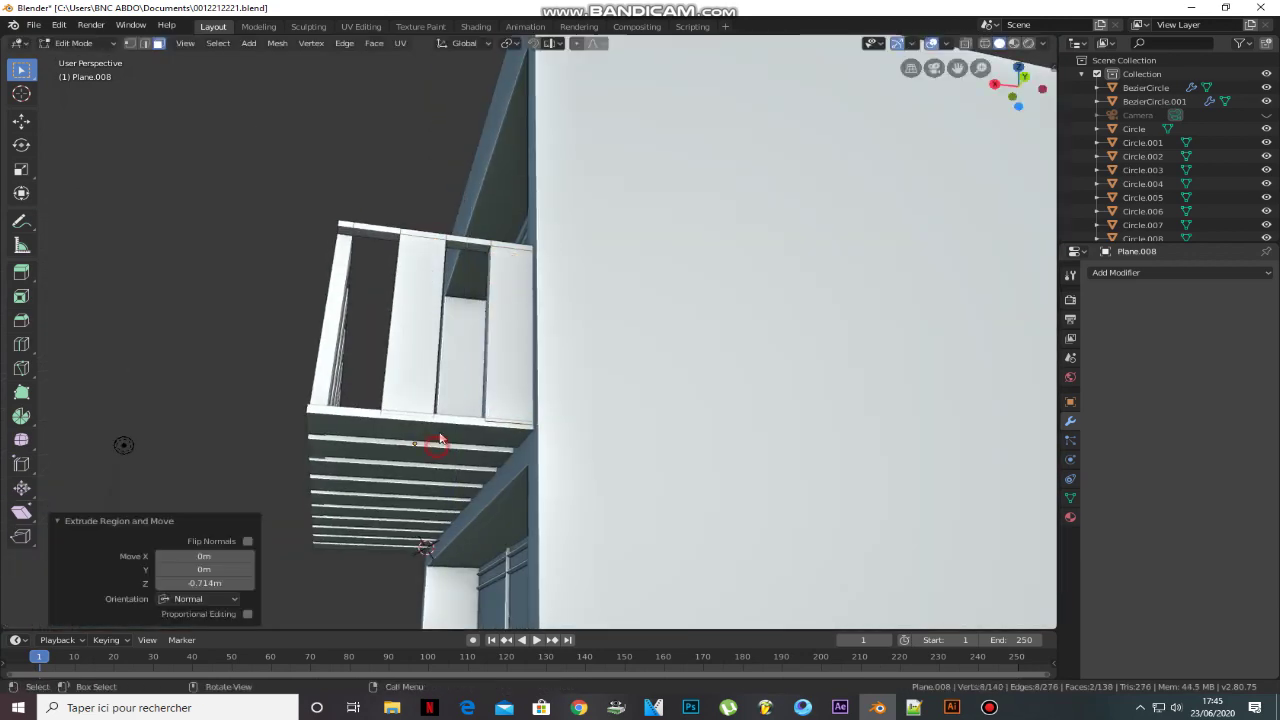
pyautogui.press('Tab')
# - Duplicate the finished railing down onto the lower balcony and scale it to fit
pyautogui.moveTo(509, 420); pyautogui.dragTo(532, 427, button='middle')
pyautogui.hotkey('shift', 'd')
pyautogui.click(607, 392)
pyautogui.moveTo(607, 392); pyautogui.dragTo(485, 398, button='middle')
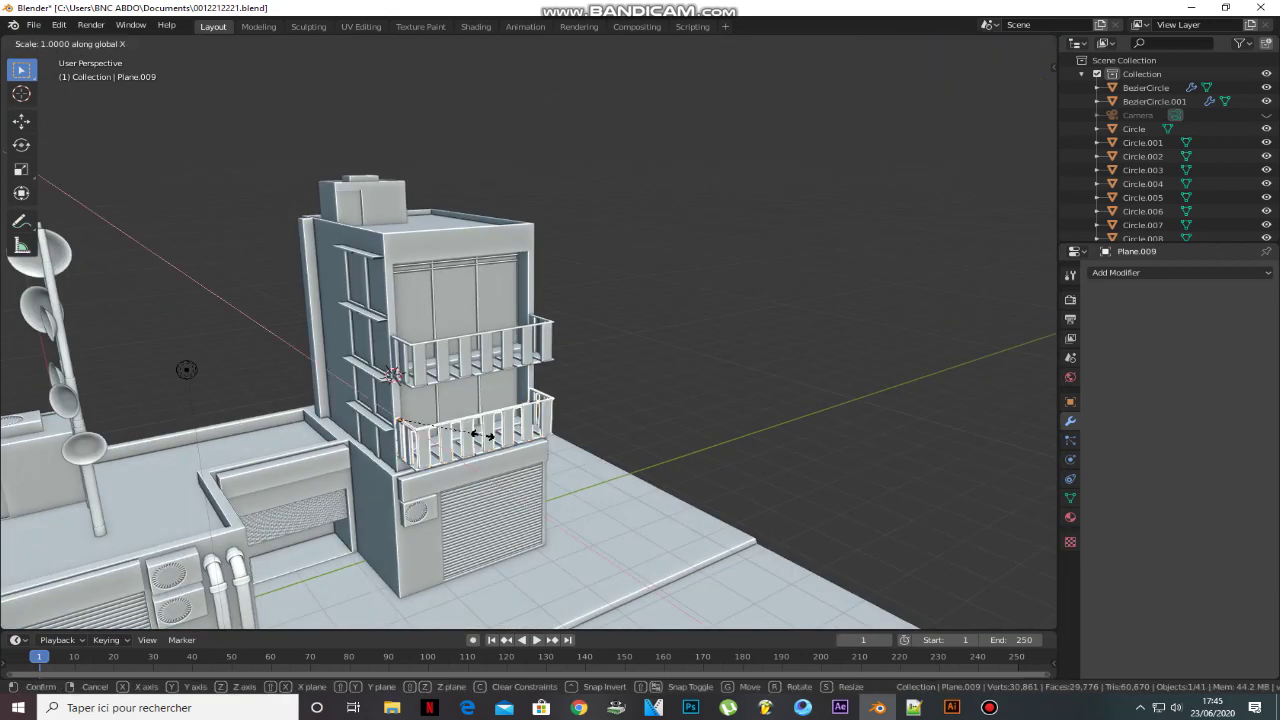
pyautogui.click(508, 43)
pyautogui.click(470, 123)
pyautogui.press('s')
pyautogui.click(617, 474)
# - Deselect everything and enter edit mode on the main building block
pyautogui.hotkey('alt', 'a')
pyautogui.moveTo(617, 474)
pyautogui.mouseDown(button='middle')
pyautogui.moveTo(612, 398)
pyautogui.moveTo(580, 314)
pyautogui.mouseUp(button='middle')
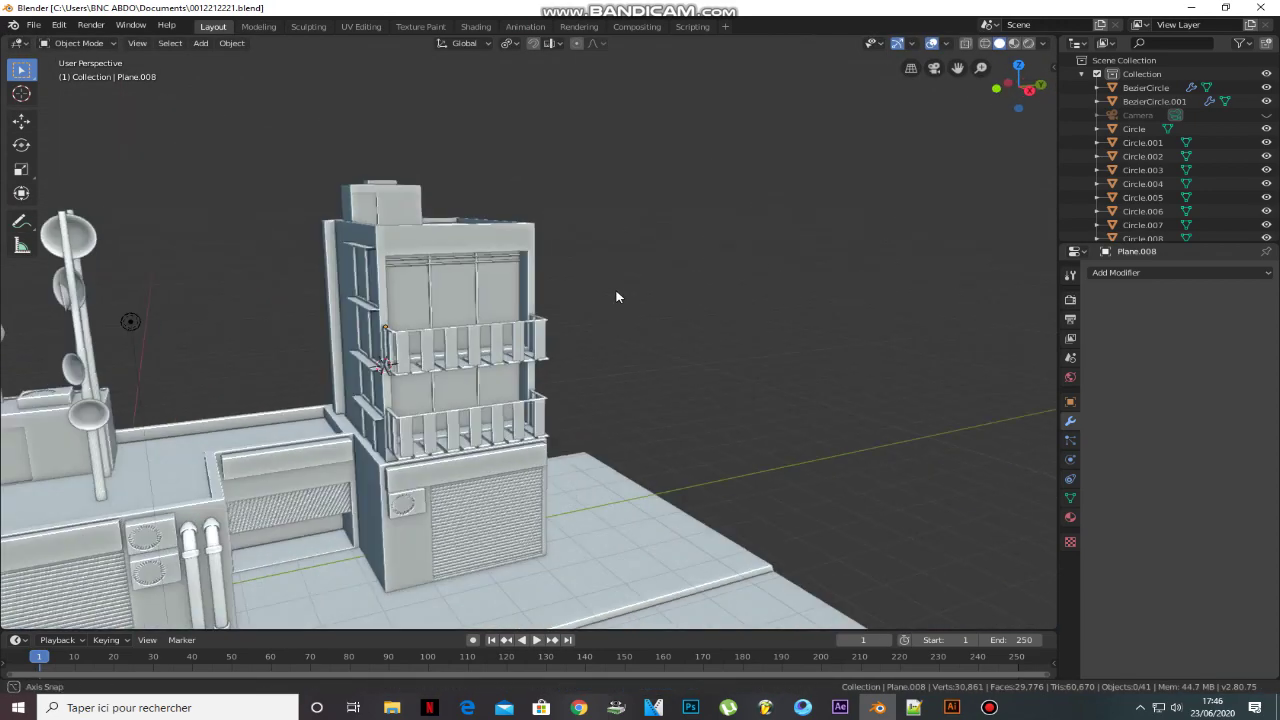
pyautogui.click(366, 327)
pyautogui.press('Tab')
pyautogui.press('Tab')
pyautogui.moveTo(366, 327); pyautogui.dragTo(408, 414, button='middle')
pyautogui.scroll(-3, 460, 332)
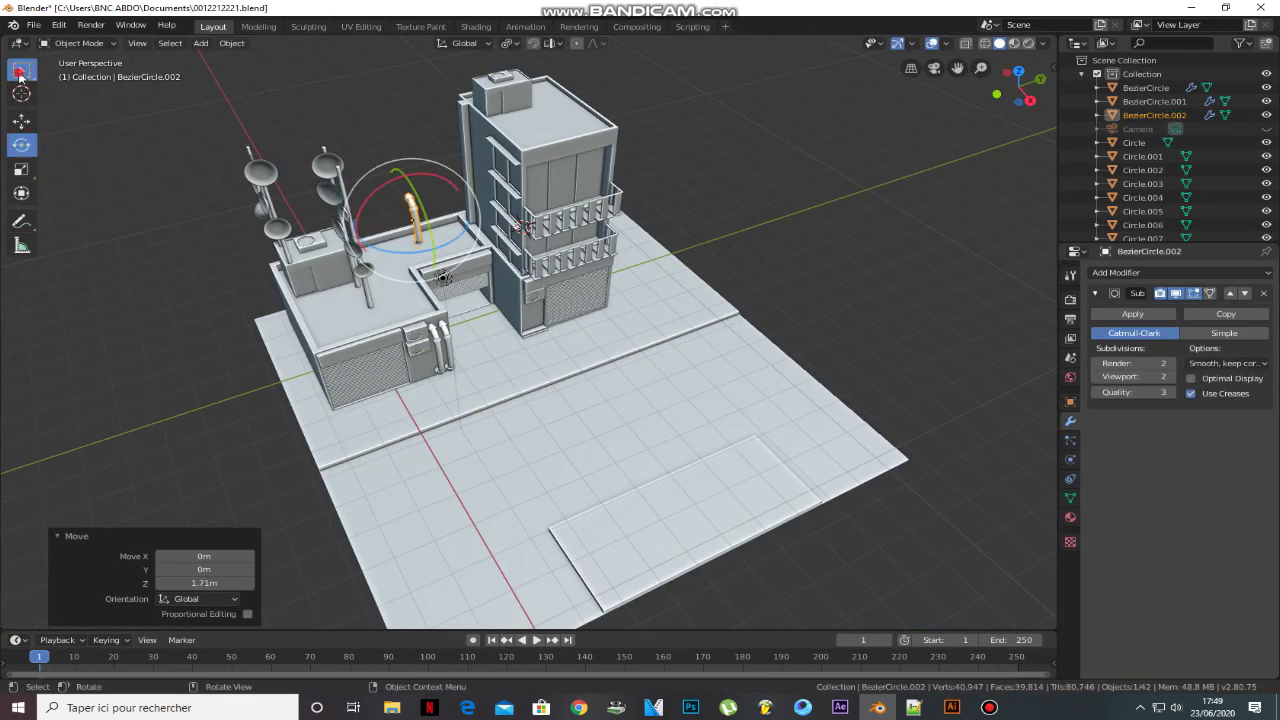
# - Rotate the rooftop pipe curve 90° about X, then duplicate it along the X axis
pyautogui.click(20, 73)
pyautogui.press('r')
pyautogui.press('x')
pyautogui.press('9')
pyautogui.press('0')
pyautogui.press('Return')
pyautogui.press('r')
pyautogui.press('z')
pyautogui.press('9')
pyautogui.press('0')
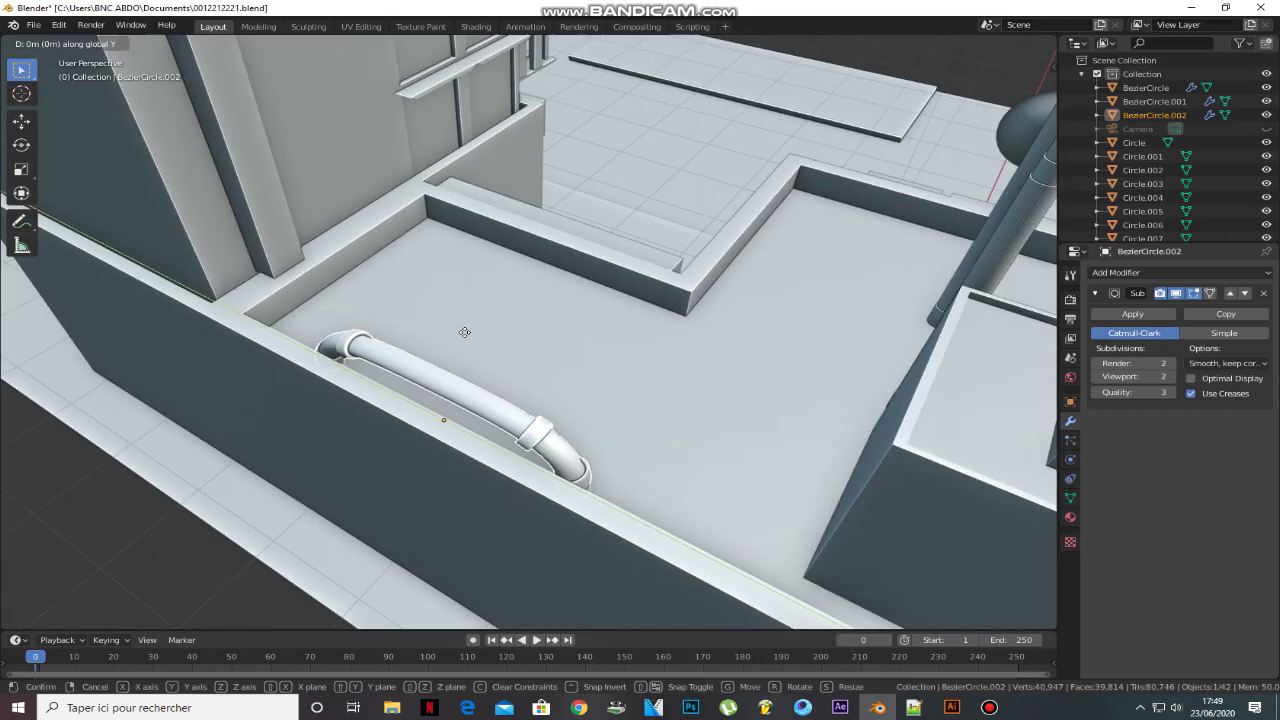
pyautogui.hotkey('shift', 'd')
pyautogui.press('x')
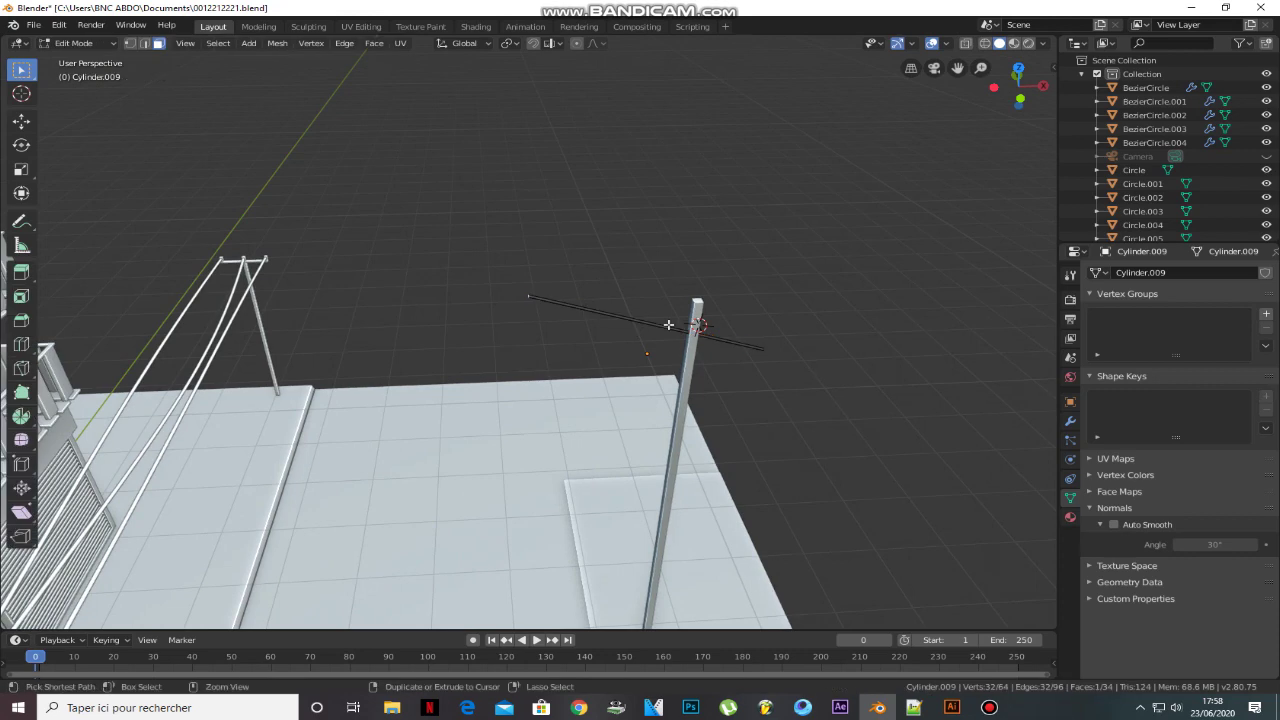
# - Set the lamp head's origin and scale it, then add an Area light beneath it
pyautogui.click(277, 43)
pyautogui.click(475, 148)
pyautogui.press('s')
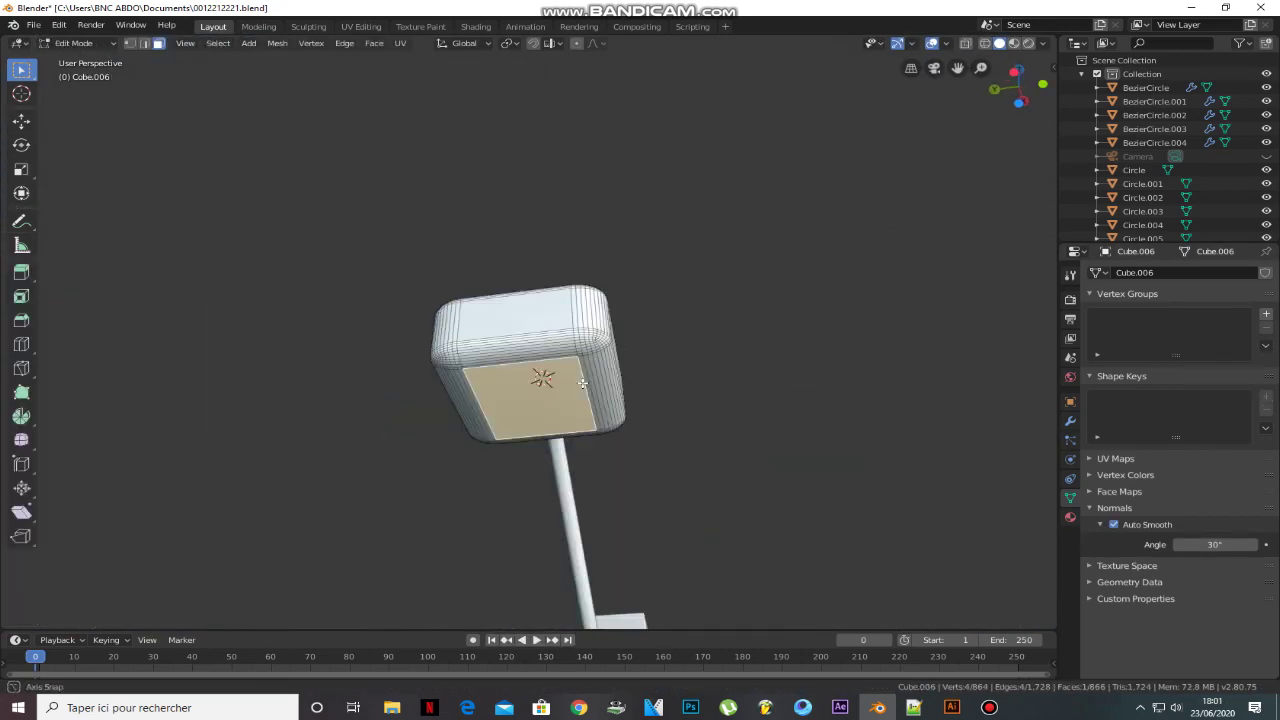
pyautogui.hotkey('shift', 'a')
pyautogui.click(600, 538)
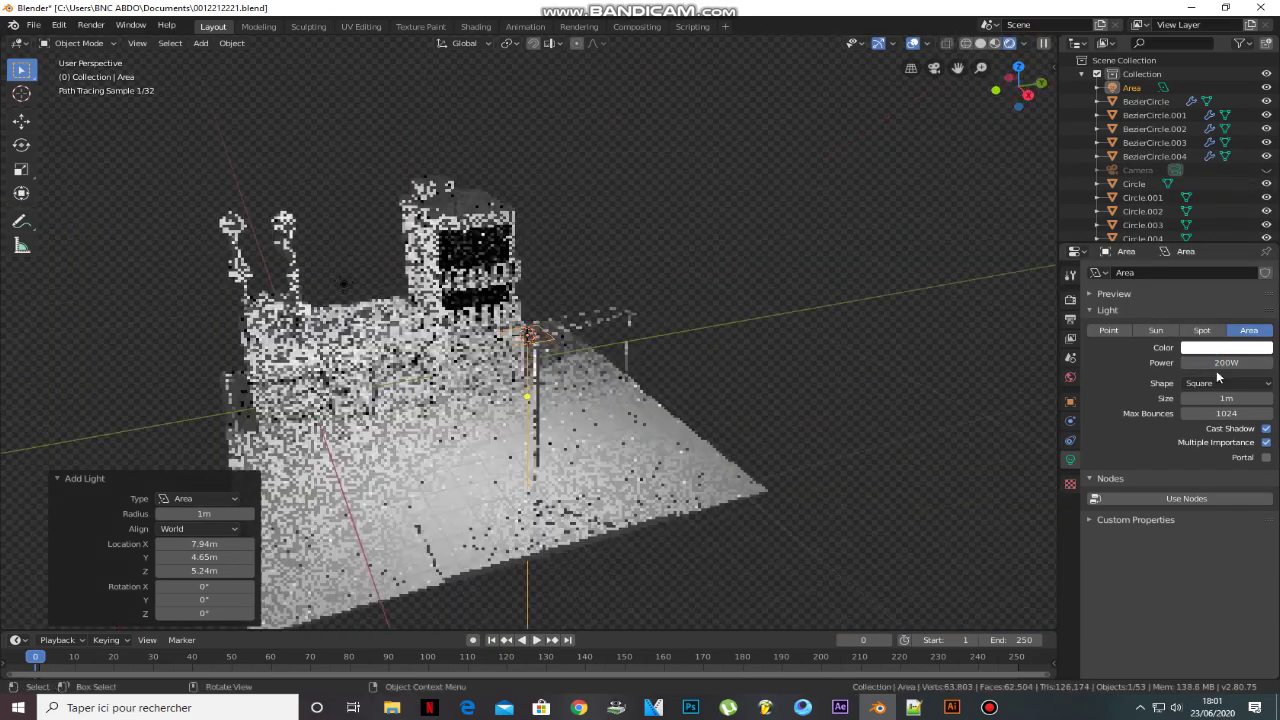
# - Set the lamp's Area light power to 200 W, undoing an accidental Spot change and deletion
pyautogui.click(1222, 362)
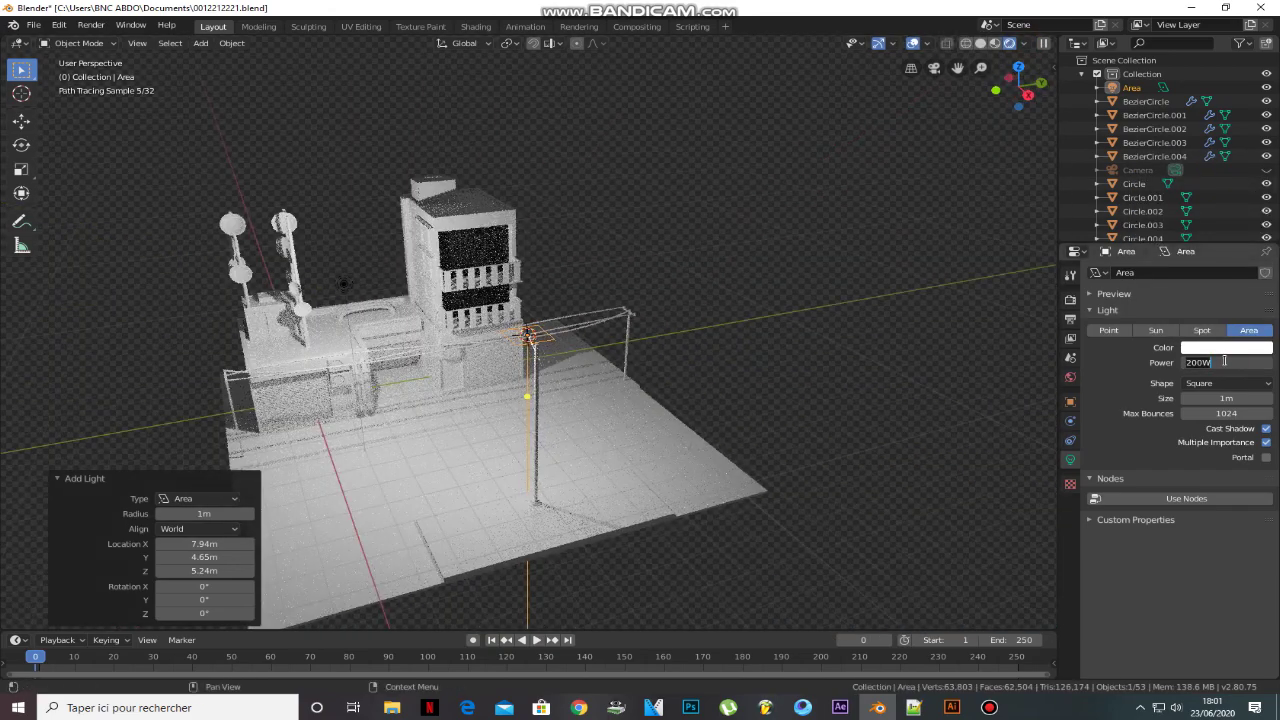
pyautogui.write('50')
pyautogui.press('Return')
pyautogui.click(1201, 330)
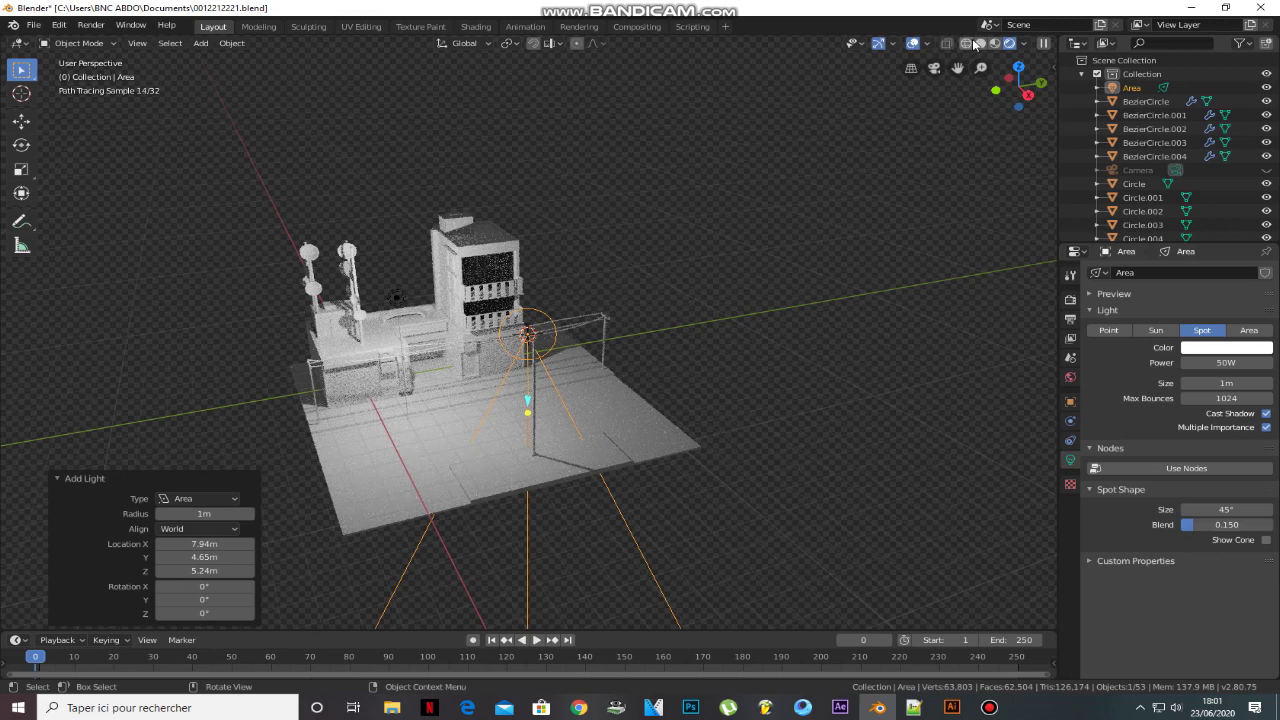
pyautogui.click(972, 43)
pyautogui.press('Delete')
pyautogui.hotkey('shift', 'z')
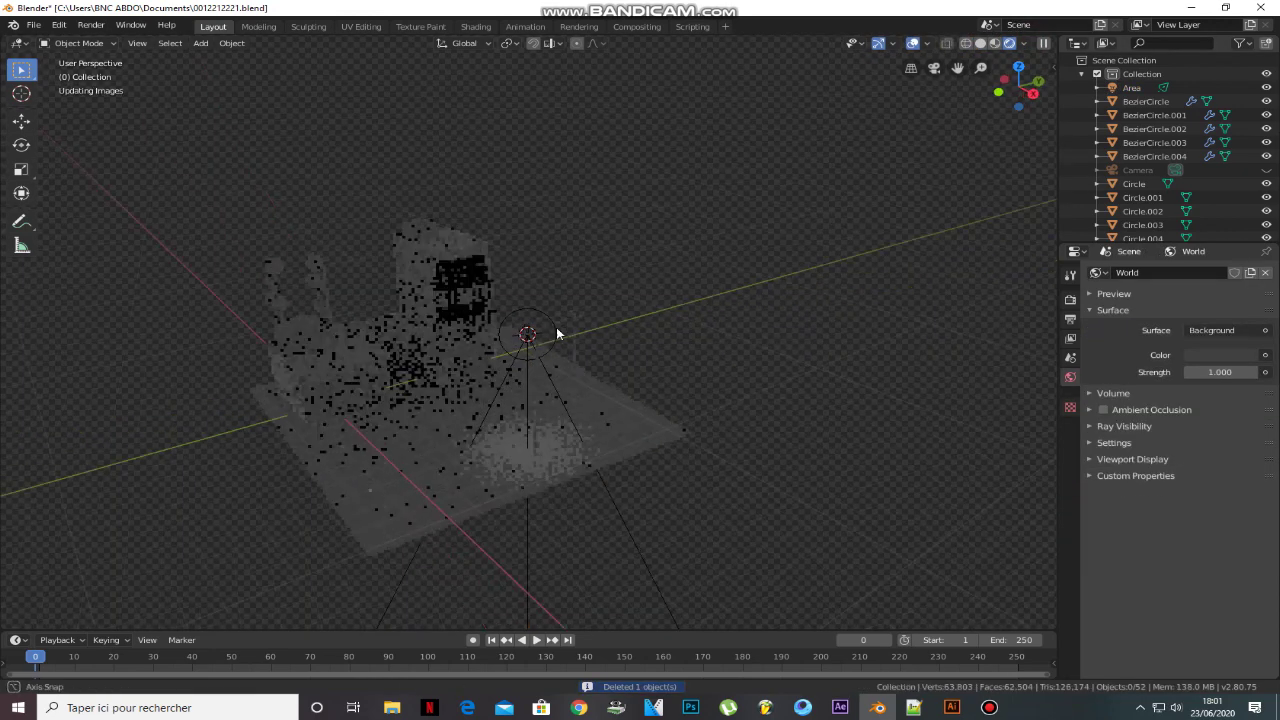
pyautogui.hotkey('ctrl', 'z')
pyautogui.hotkey('ctrl', 'z')
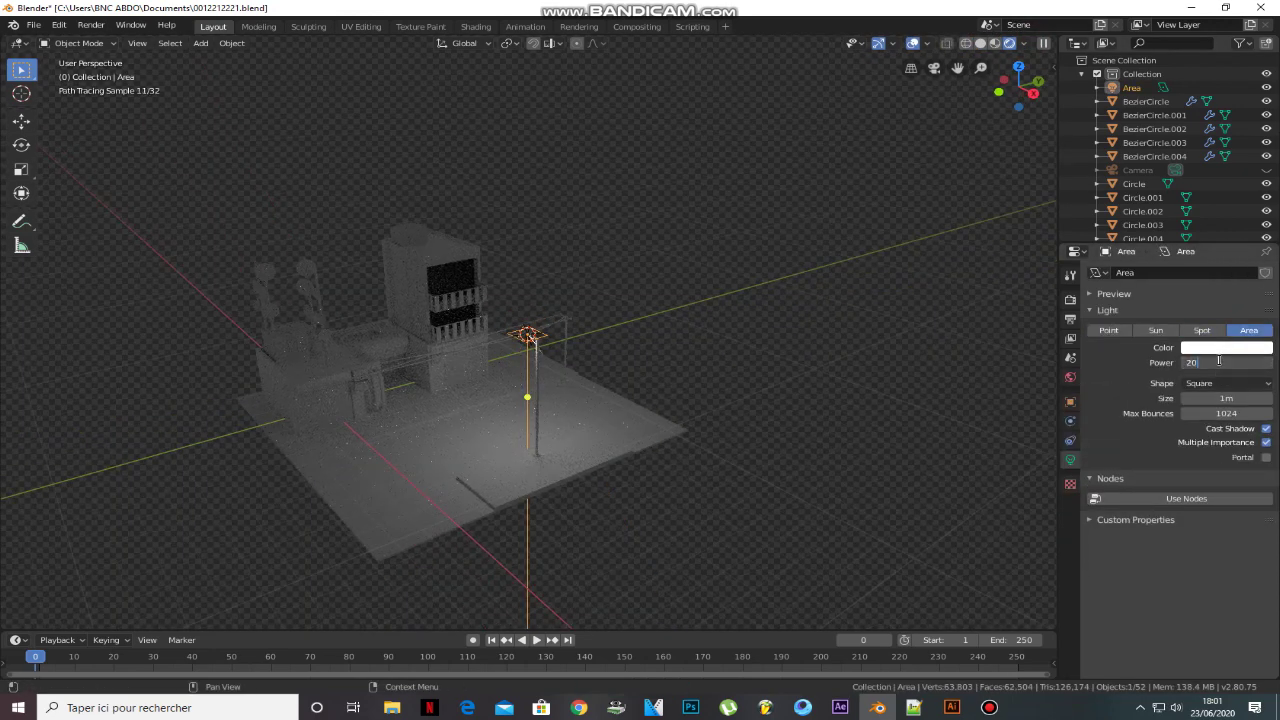
pyautogui.write('0')
pyautogui.press('Return')
# - Resize the area light under the lamp and reselect it
pyautogui.moveTo(600, 400); pyautogui.dragTo(524, 350, button='middle')
pyautogui.hotkey('shift', 'z')
pyautogui.scroll(3, 524, 350)
pyautogui.press('s')
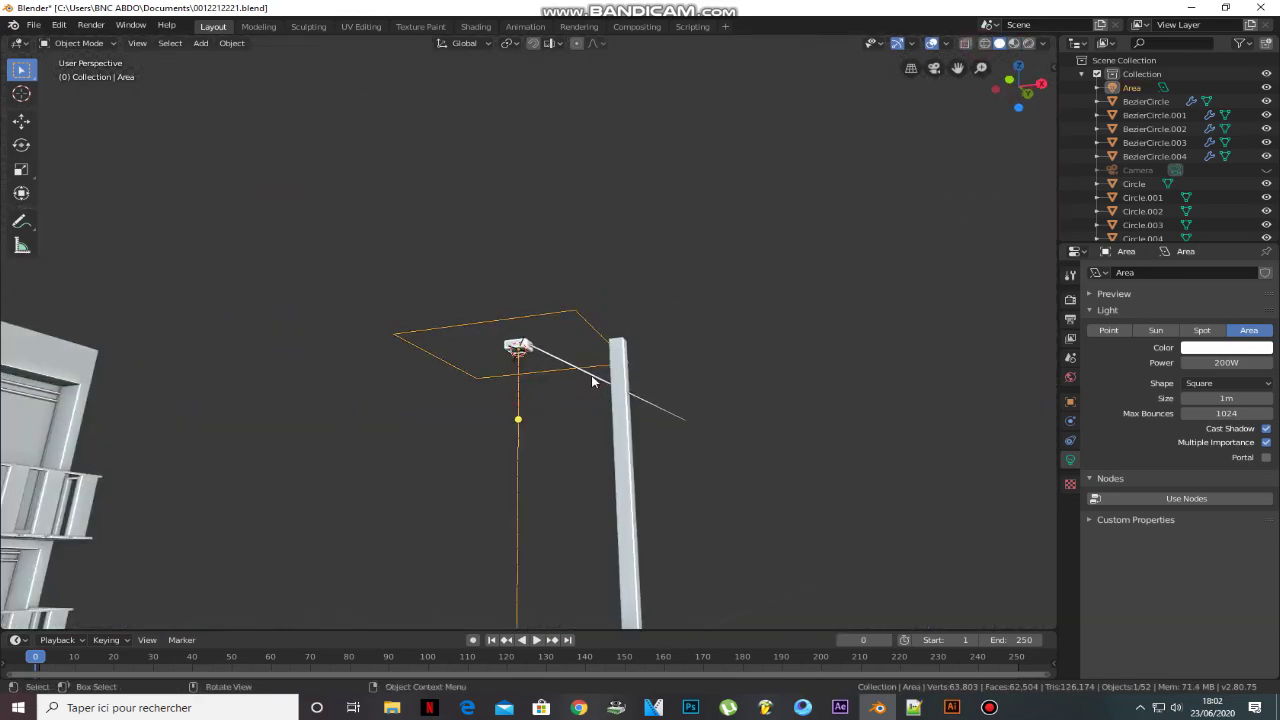
pyautogui.moveTo(594, 381); pyautogui.dragTo(519, 347, button='middle')
pyautogui.click(519, 347)
pyautogui.click(610, 378)
# - Move a copy of the area light along Y onto the second street lamp
pyautogui.scroll(-3, 586, 431)
pyautogui.moveTo(586, 431); pyautogui.dragTo(523, 329, button='middle')
pyautogui.press('g')
pyautogui.press('y')
pyautogui.click(641, 453)
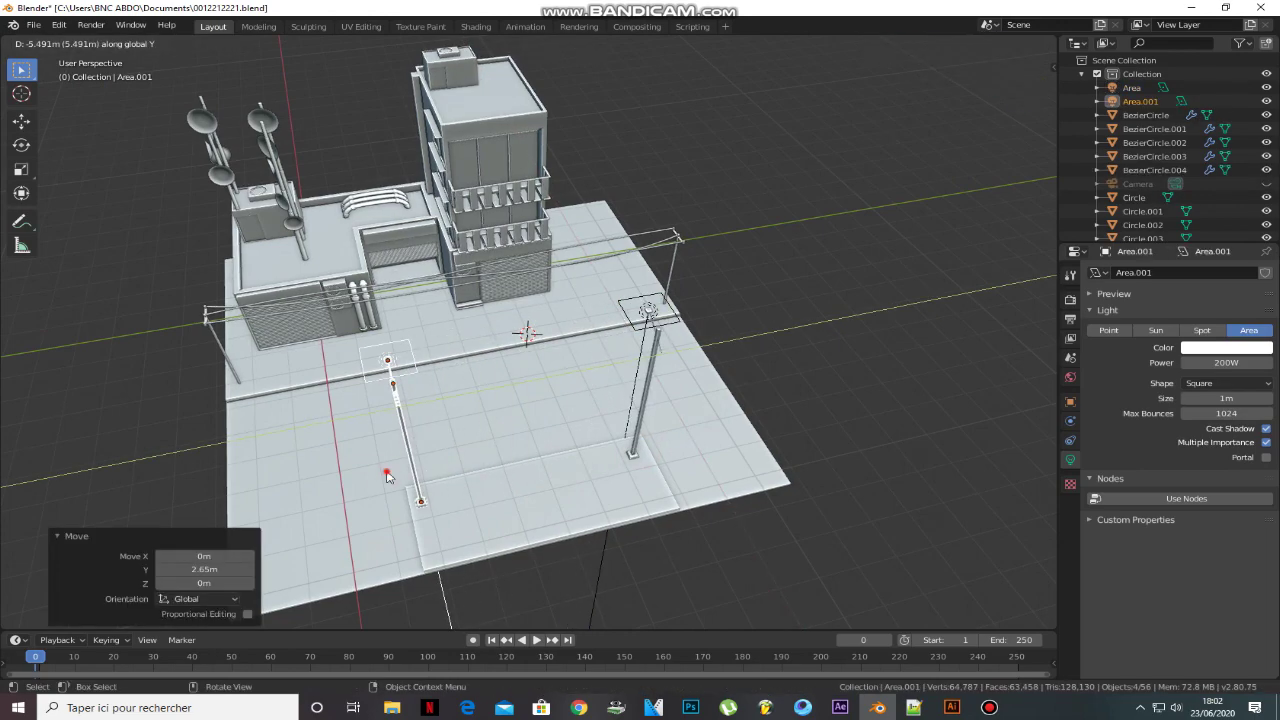
pyautogui.click(386, 471)
pyautogui.moveTo(629, 286); pyautogui.dragTo(644, 286, button='middle')
pyautogui.hotkey('shift', 'z')
# - Tint the lamp light pale blue and check the scene through the camera
pyautogui.click(1226, 347)
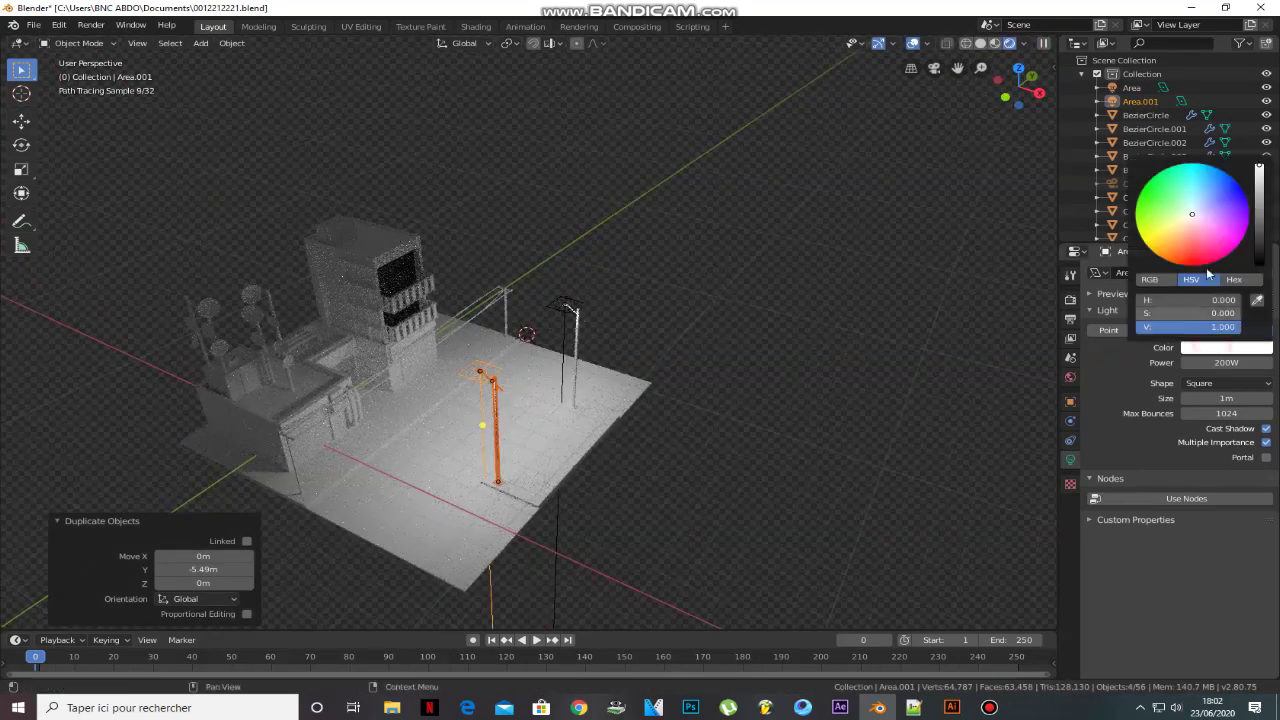
pyautogui.click(1206, 205)
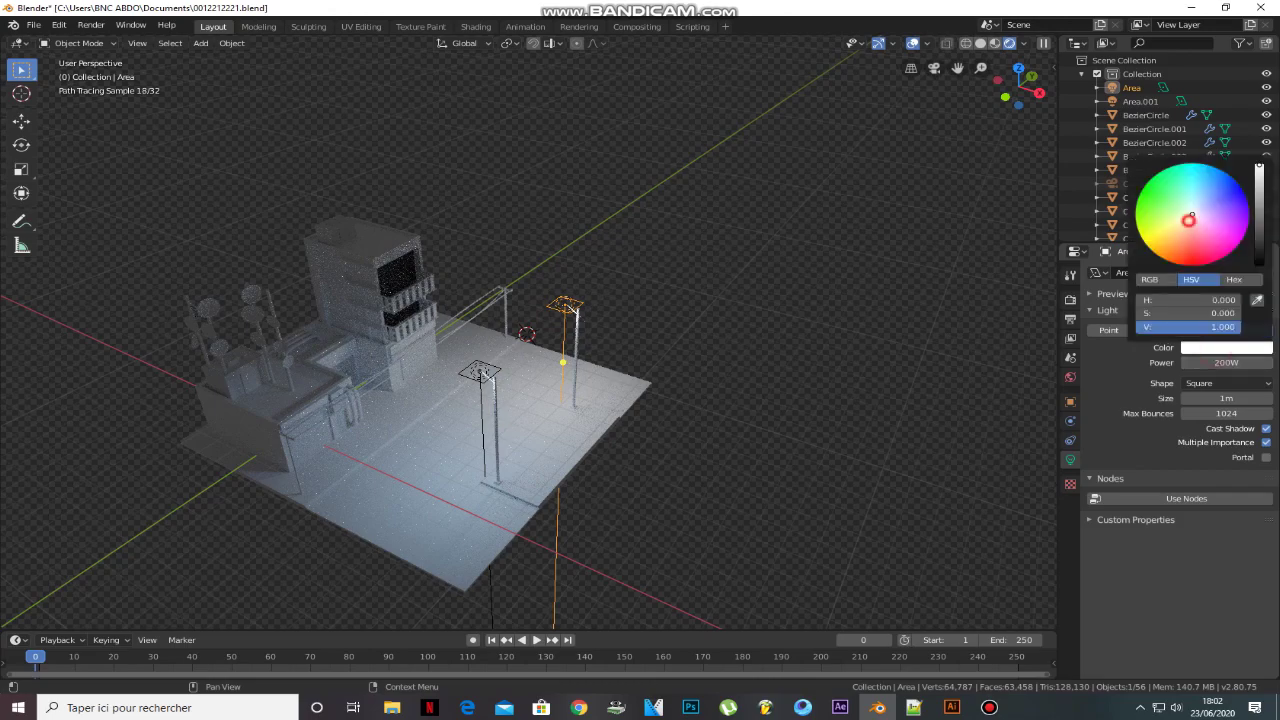
pyautogui.scroll(-4, 514, 250)
pyautogui.click(514, 188)
pyautogui.press('KP_0')
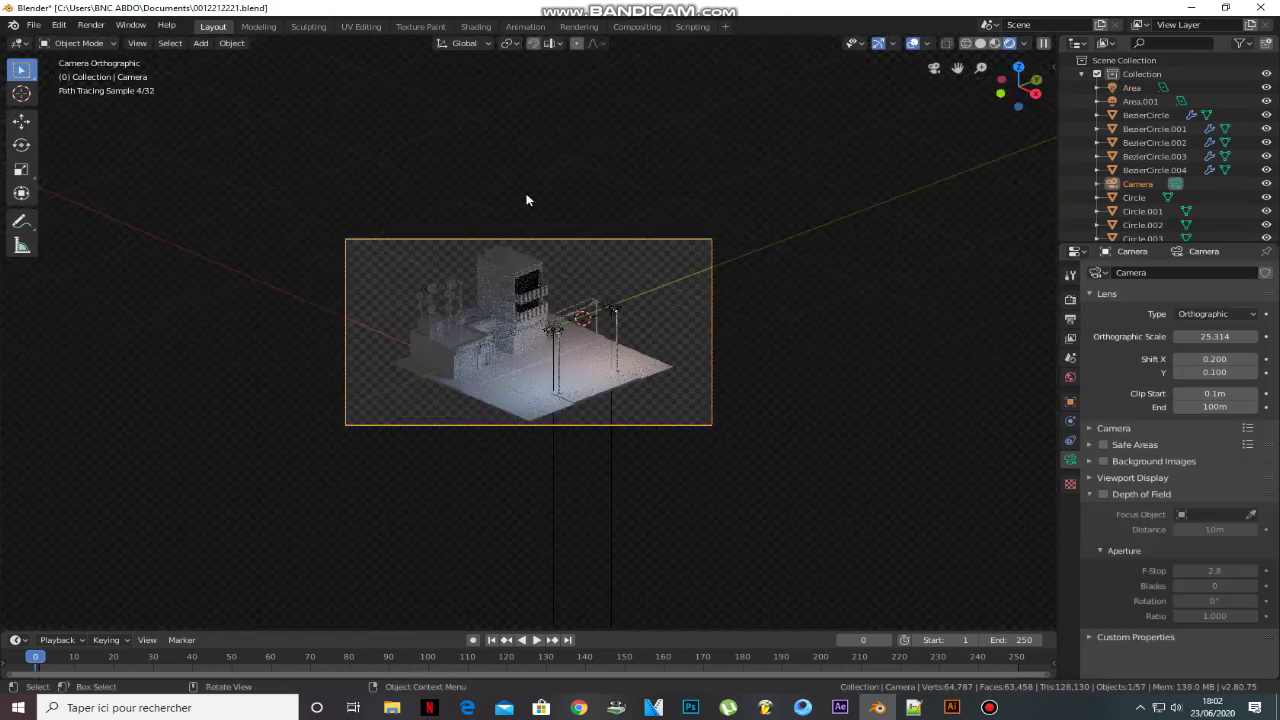
pyautogui.moveTo(514, 188); pyautogui.dragTo(584, 281, button='middle')
pyautogui.scroll(-3, 584, 281)
# - Turn the World background colour black and review the scene from the camera
pyautogui.click(1070, 377)
pyautogui.click(1220, 355)
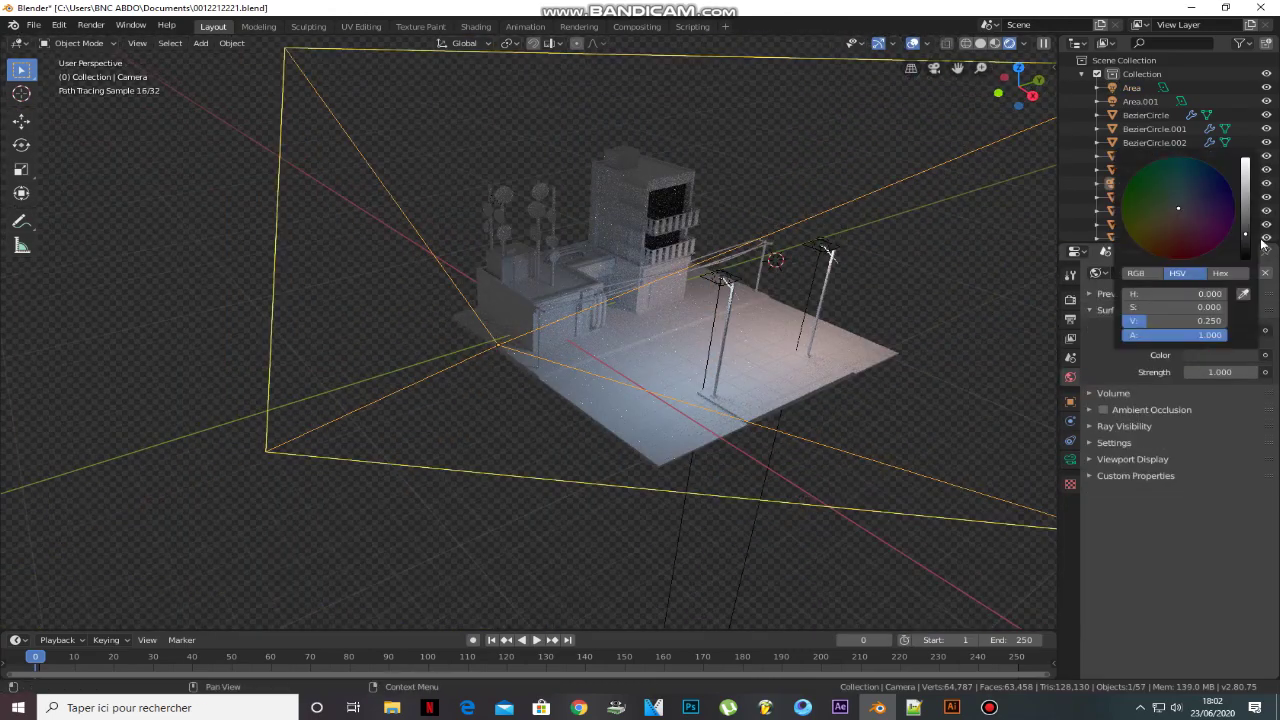
pyautogui.moveTo(1262, 247); pyautogui.dragTo(1262, 262)
pyautogui.scroll(-3, 861, 235)
pyautogui.press('KP_0')
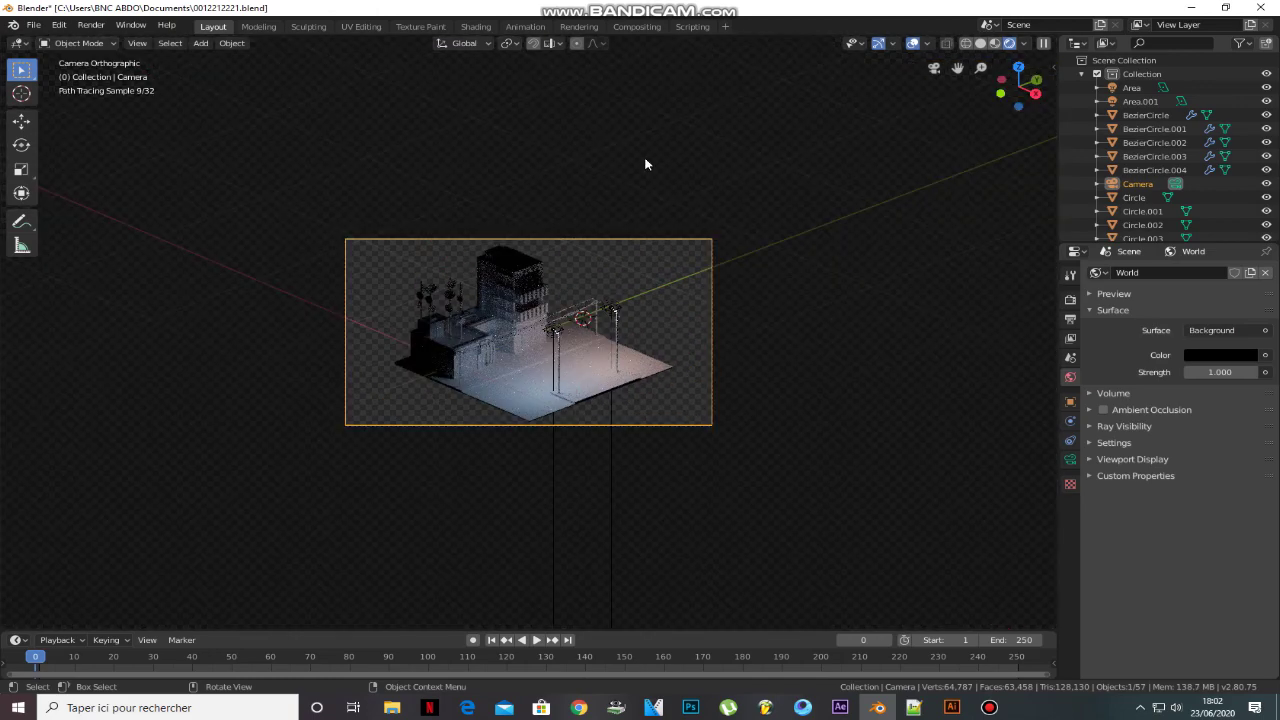
pyautogui.click(980, 43)
pyautogui.moveTo(640, 260)
pyautogui.mouseDown(button='middle')
pyautogui.moveTo(584, 313)
pyautogui.moveTo(704, 266)
pyautogui.mouseUp(button='middle')
pyautogui.scroll(3, 584, 313)
pyautogui.scroll(3, 739, 412)
pyautogui.scroll(-5, 740, 412)
pyautogui.click(524, 478)
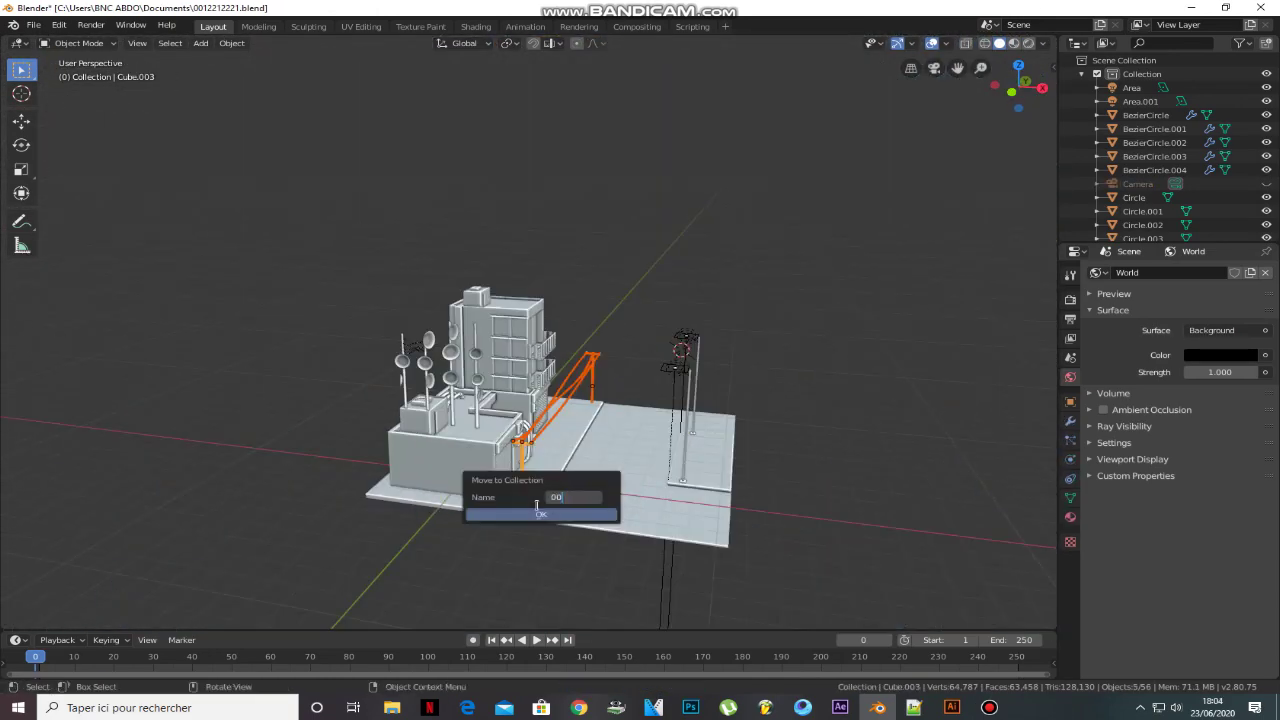
# - Add a plane and move it along Y to sit above the shutter as an awning
pyautogui.scroll(10, 566, 376)
pyautogui.hotkey('shift', 'a')
pyautogui.click(514, 177)
pyautogui.press('g')
pyautogui.press('y')
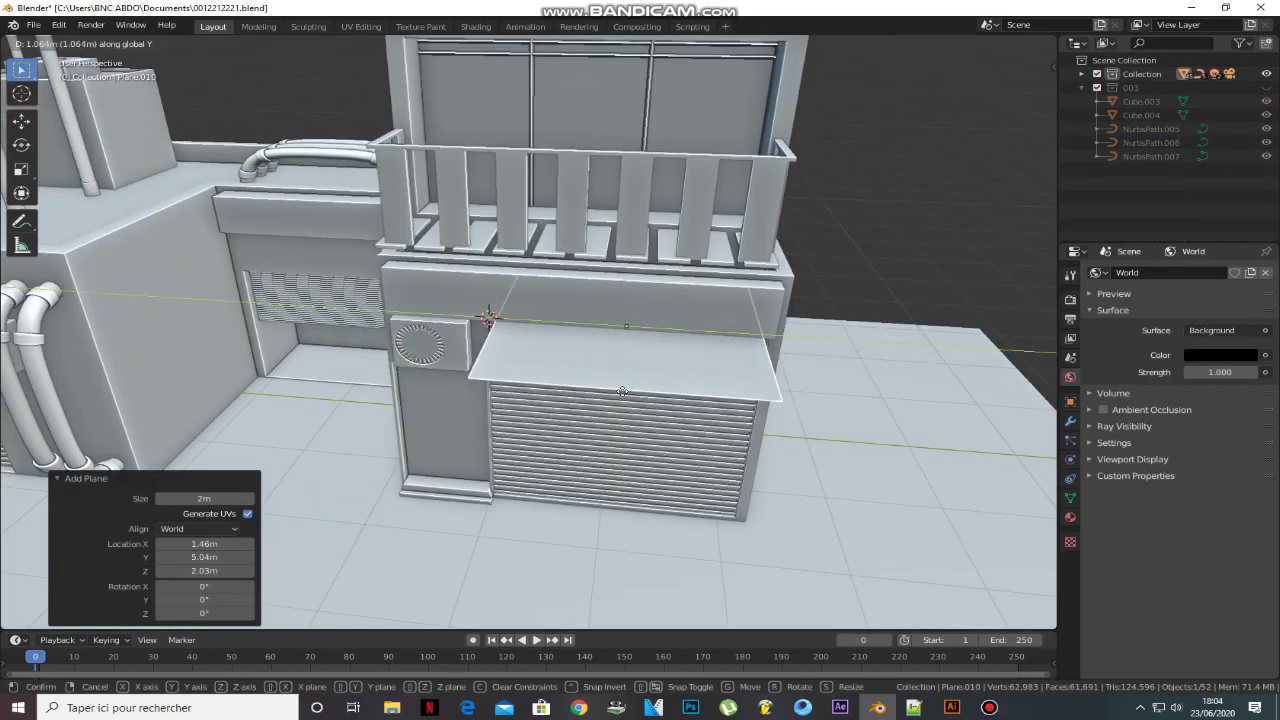
pyautogui.click(811, 371)
pyautogui.moveTo(811, 371); pyautogui.dragTo(636, 375, button='middle')
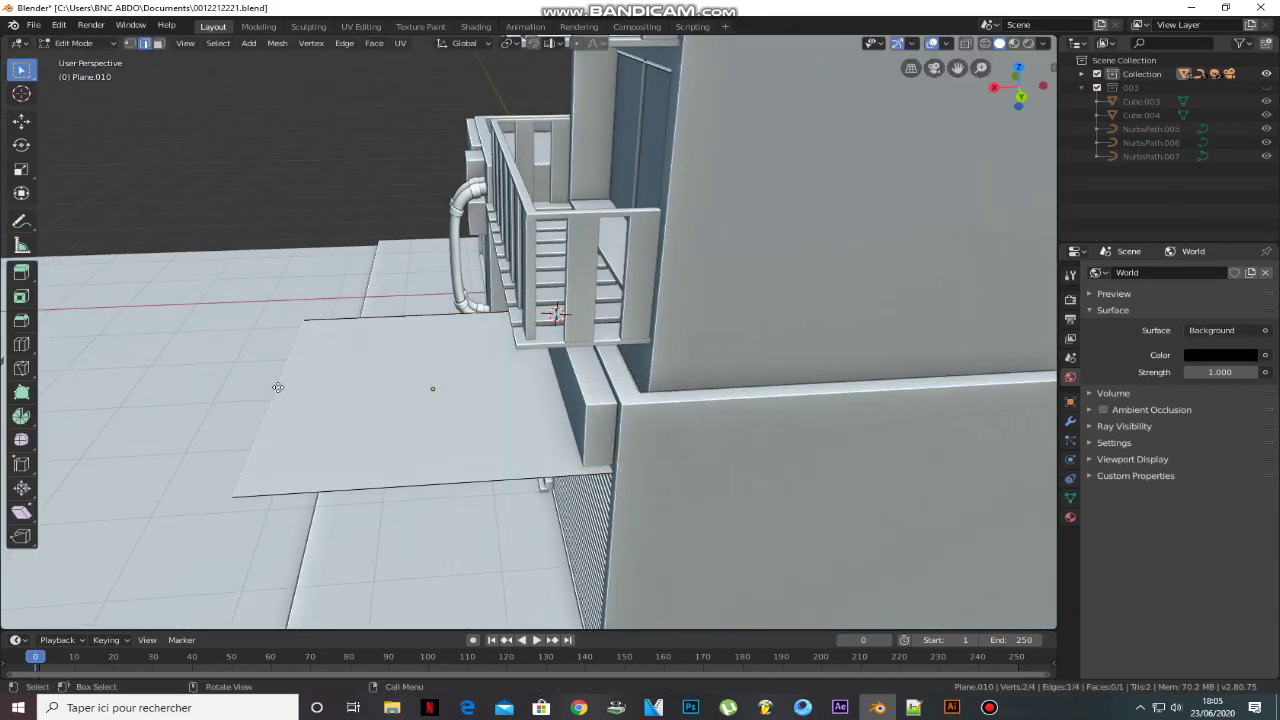
pyautogui.click(369, 428)
pyautogui.moveTo(369, 428); pyautogui.dragTo(617, 409, button='middle')
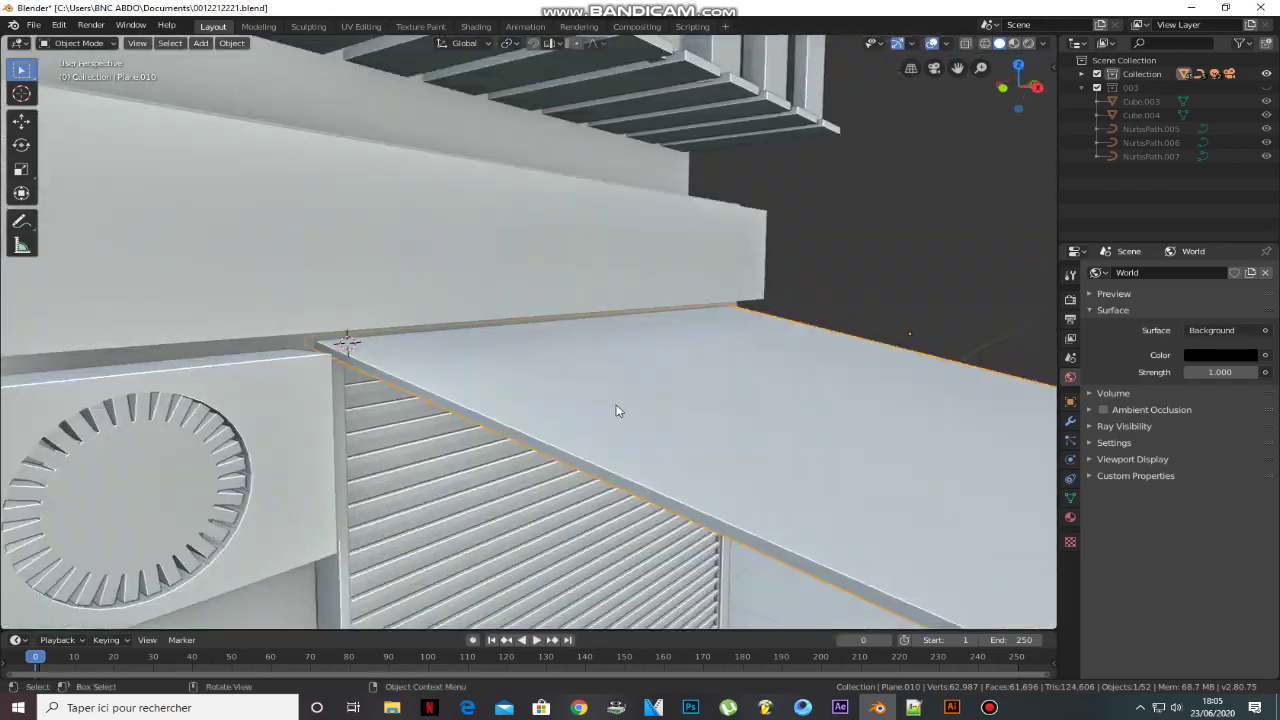
pyautogui.scroll(-3, 573, 393)
# - Duplicate the awning plane along Y over the second shutter door
pyautogui.hotkey('shift', 'd')
pyautogui.press('y')
pyautogui.moveTo(634, 366)
pyautogui.mouseDown(button='middle')
pyautogui.moveTo(565, 375)
pyautogui.moveTo(540, 400)
pyautogui.mouseUp(button='middle')
pyautogui.click(584, 375)
pyautogui.scroll(-4, 537, 404)
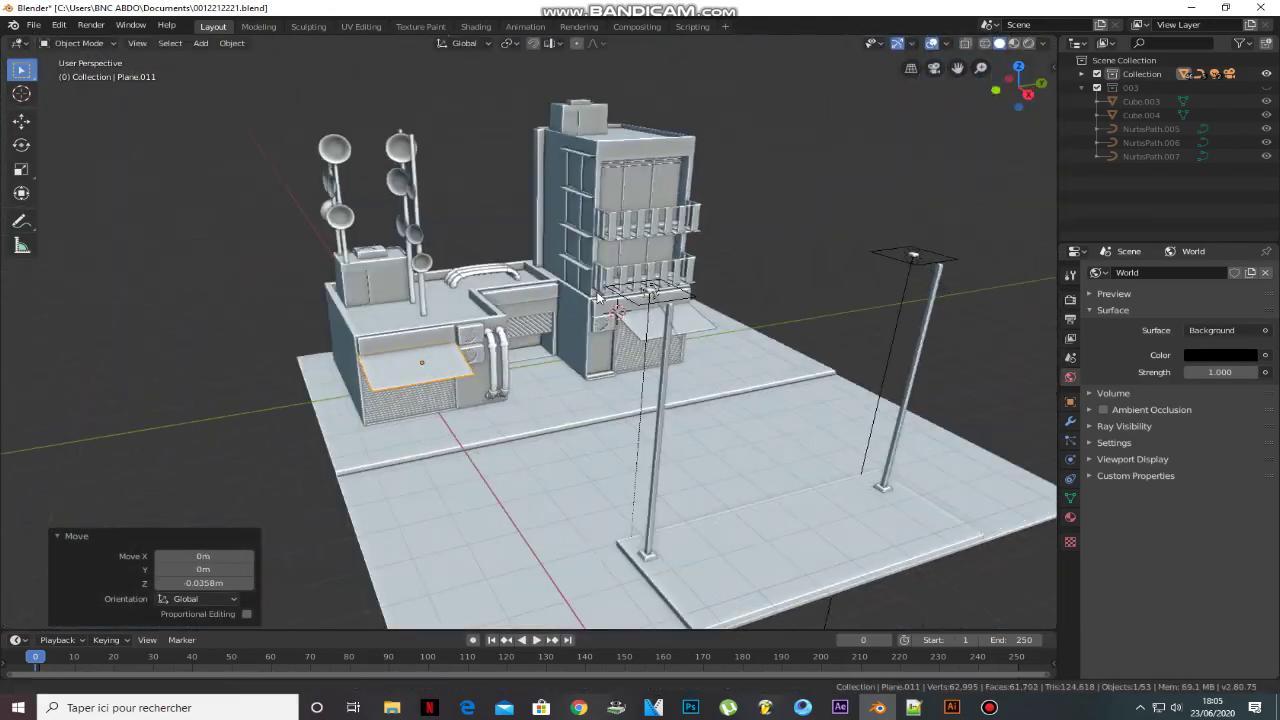
pyautogui.scroll(-3, 537, 404)
pyautogui.scroll(5, 540, 449)
# - Add an edge loop to the copied awning and extrude its edge down into a sloped lip
pyautogui.press('Tab')
pyautogui.scroll(-2, 414, 400)
pyautogui.hotkey('ctrl', 'r')
pyautogui.click(324, 376)
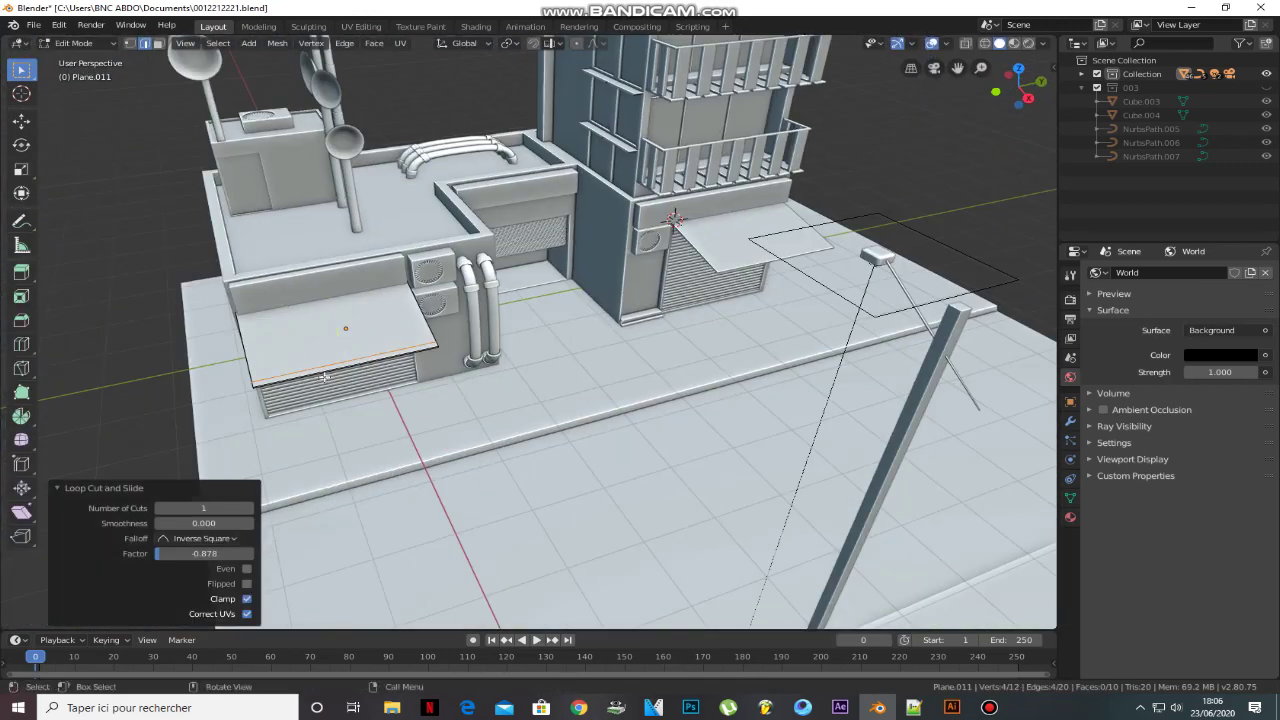
pyautogui.click(520, 327)
pyautogui.moveTo(520, 327); pyautogui.dragTo(229, 286, button='middle')
pyautogui.scroll(2, 196, 370)
pyautogui.moveTo(206, 548); pyautogui.dragTo(392, 554, button='middle')
pyautogui.press('e')
pyautogui.click(201, 480)
pyautogui.moveTo(201, 480)
pyautogui.mouseDown(button='middle')
pyautogui.moveTo(610, 322)
pyautogui.moveTo(537, 314)
pyautogui.moveTo(542, 173)
pyautogui.mouseUp(button='middle')
# - Loop cut the first awning near its front and extrude that edge along X
pyautogui.click(610, 322)
pyautogui.hotkey('ctrl', 'r')
pyautogui.click(537, 300)
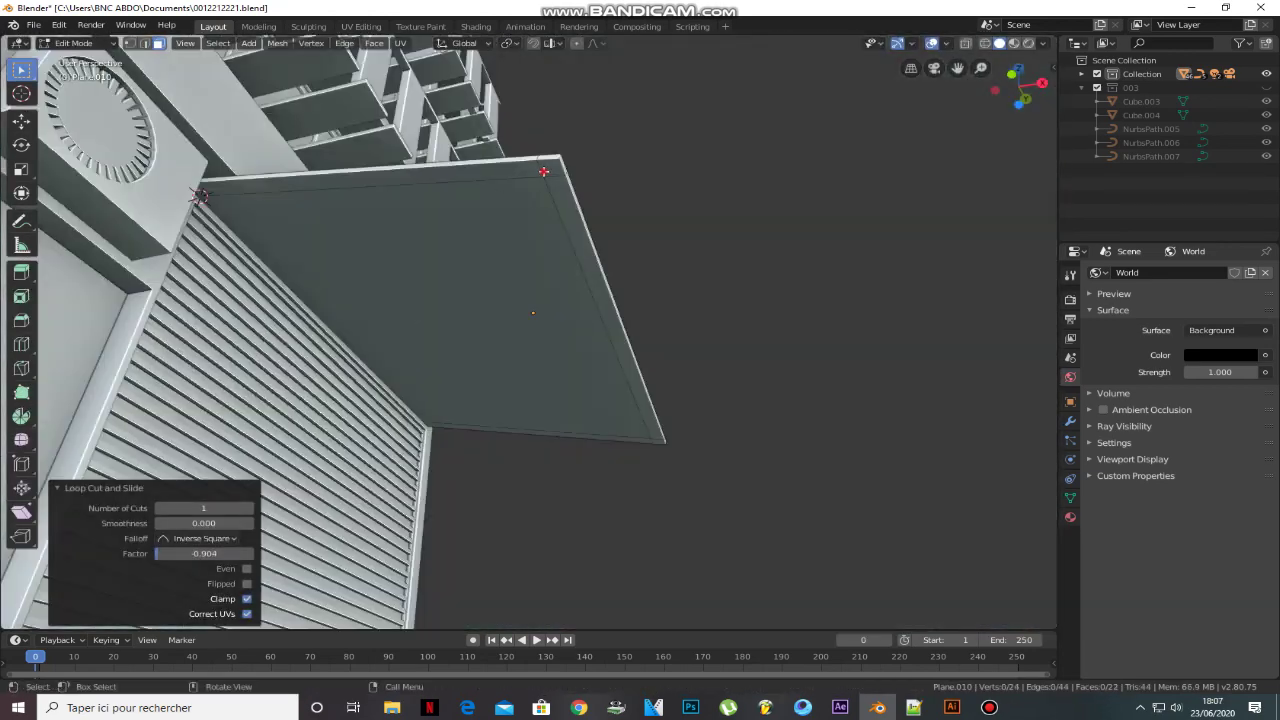
pyautogui.moveTo(644, 639); pyautogui.dragTo(469, 337, button='middle')
pyautogui.press('e')
pyautogui.press('x')
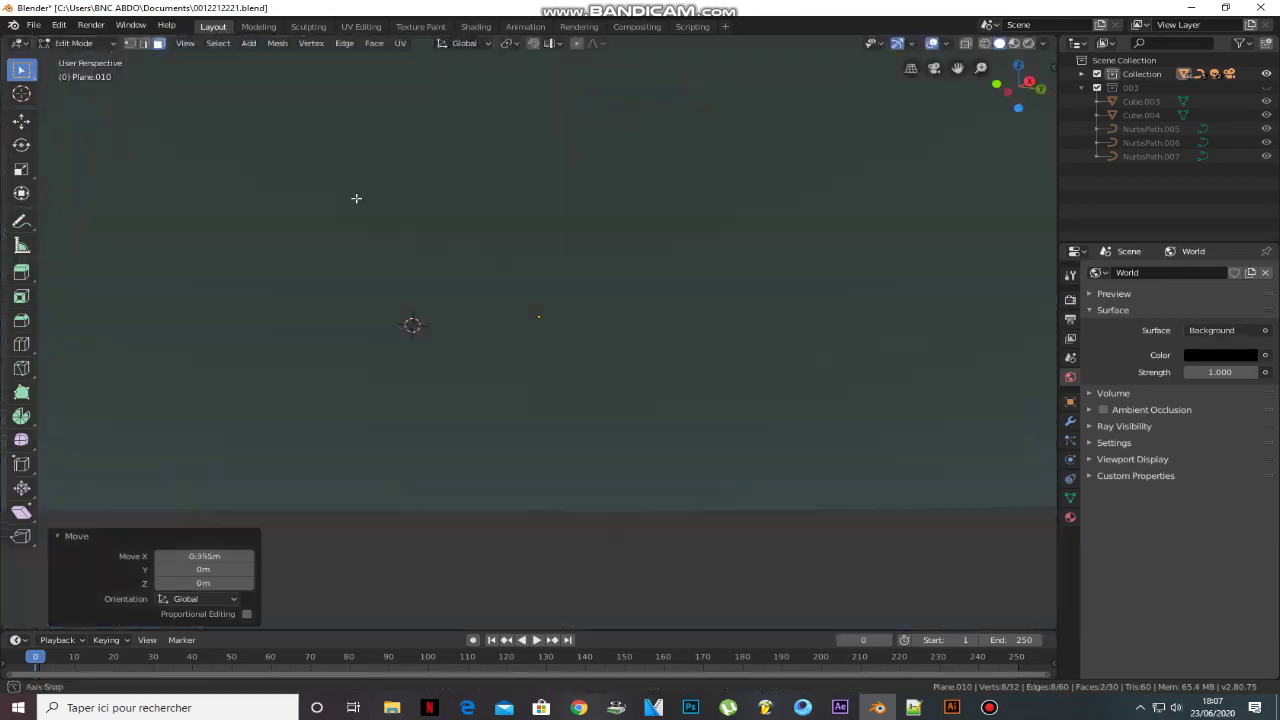
pyautogui.moveTo(527, 281)
pyautogui.mouseDown(button='middle')
pyautogui.moveTo(596, 359)
pyautogui.moveTo(289, 355)
pyautogui.mouseUp(button='middle')
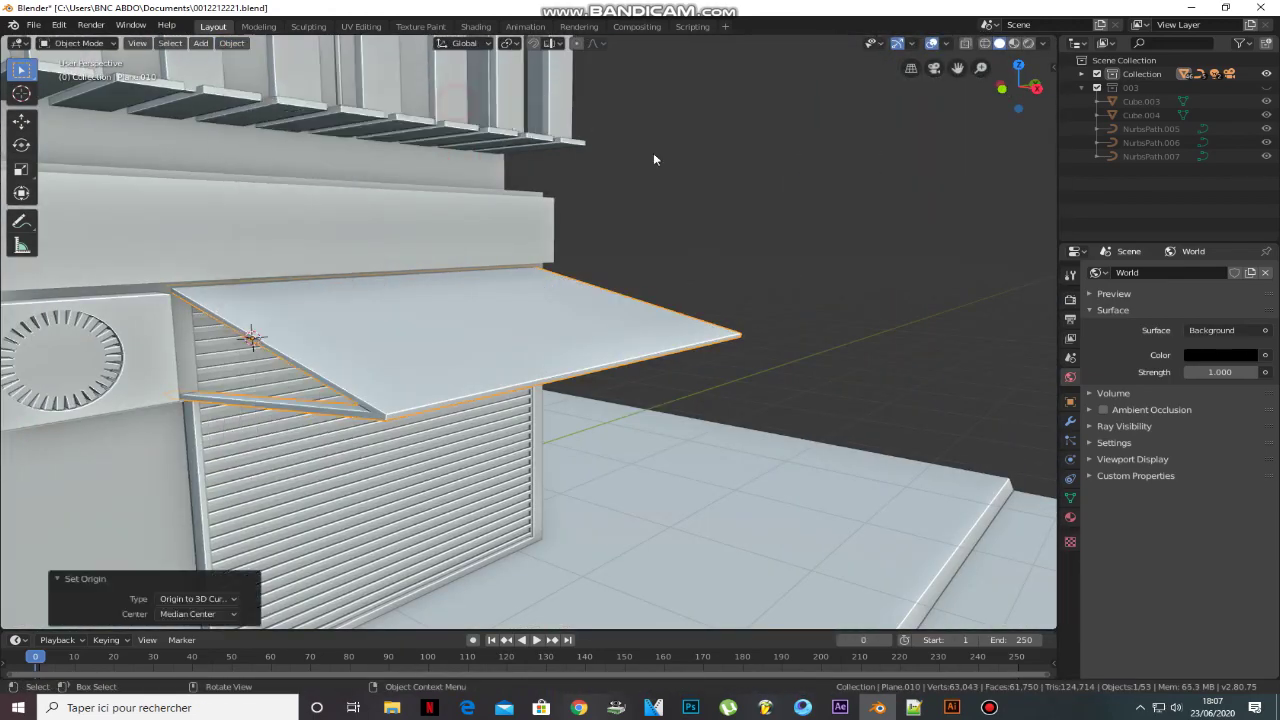
# - Set the awning's origin to the 3D cursor
pyautogui.click(500, 102)
pyautogui.moveTo(851, 443); pyautogui.dragTo(600, 350, button='middle')
pyautogui.scroll(-3, 600, 350)
pyautogui.scroll(5, 445, 302)
pyautogui.scroll(-5, 445, 302)
pyautogui.moveTo(445, 302)
pyautogui.mouseDown(button='middle')
pyautogui.moveTo(523, 333)
pyautogui.moveTo(507, 480)
pyautogui.mouseUp(button='middle')
pyautogui.scroll(4, 499, 330)
# - Add a cylinder for the pole-mounted utility box and shrink its width
pyautogui.hotkey('shift', 'a')
pyautogui.click(620, 360)
pyautogui.press('s')
pyautogui.hotkey('shift', 'z')
# - Confirm the slimmer cylinder on the pole and extrude its top face
pyautogui.click(540, 330)
pyautogui.scroll(-4, 514, 329)
pyautogui.press('Tab')
pyautogui.press('e')
pyautogui.press('Tab')
pyautogui.scroll(3, 520, 340)
pyautogui.scroll(-4, 520, 340)
# - Duplicate the cylinder to a position lower on the pole
pyautogui.hotkey('shift', 'd')
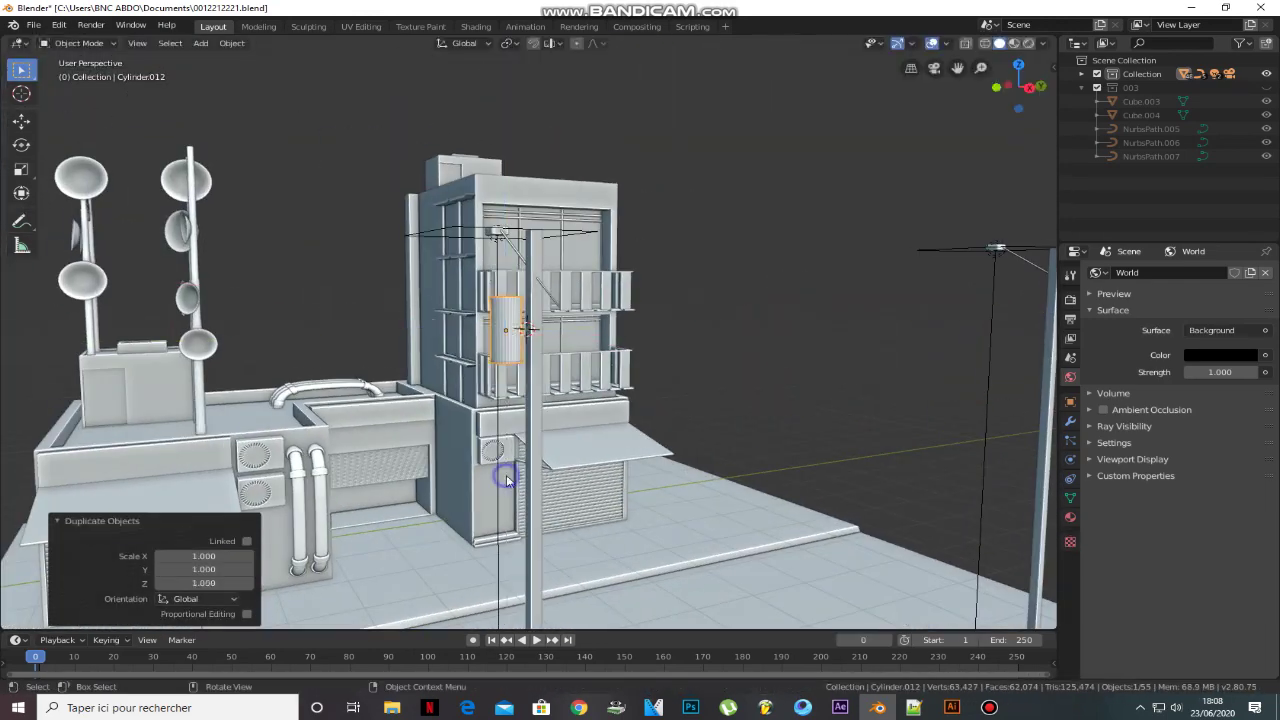
pyautogui.scroll(5, 528, 330)
pyautogui.scroll(-4, 528, 330)
pyautogui.keyDown('shift'); pyautogui.moveTo(528, 330); pyautogui.dragTo(472, 253, button='middle'); pyautogui.keyUp('shift')
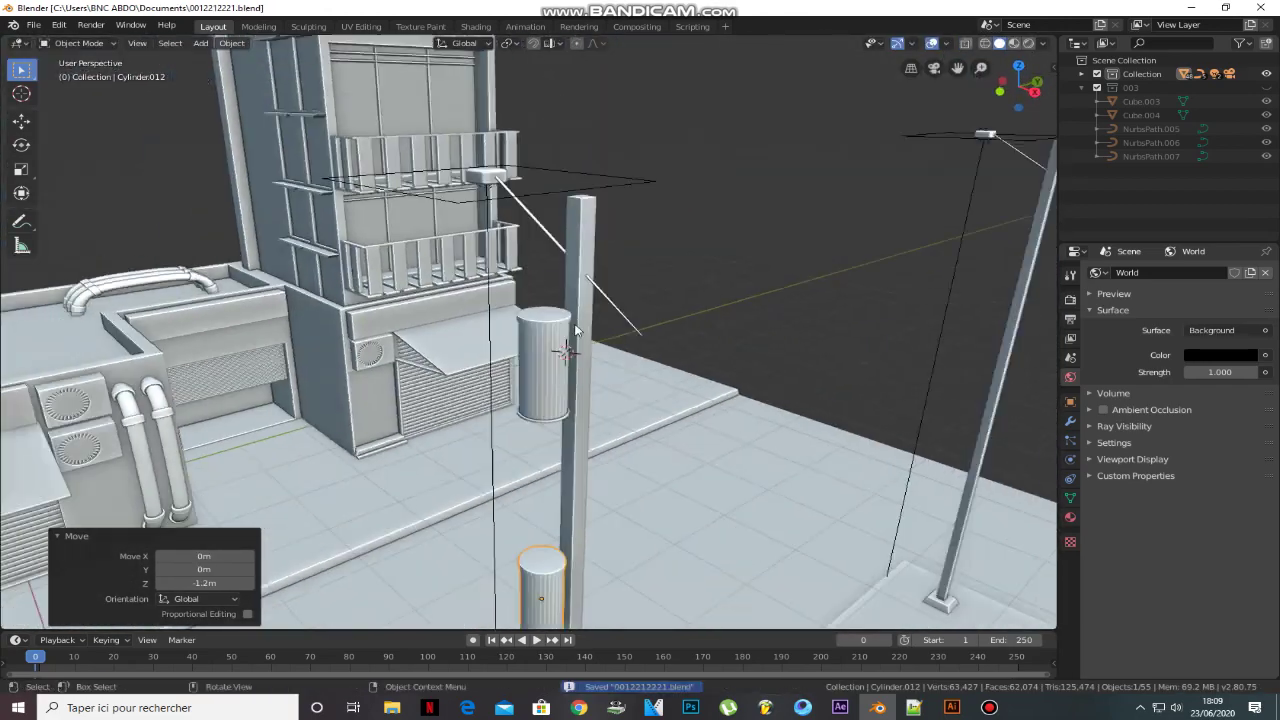
pyautogui.scroll(5, 472, 253)
pyautogui.scroll(-5, 472, 253)
# - Shape a curve circle into a curved side pipe wrapping the cylinder
pyautogui.press('s')
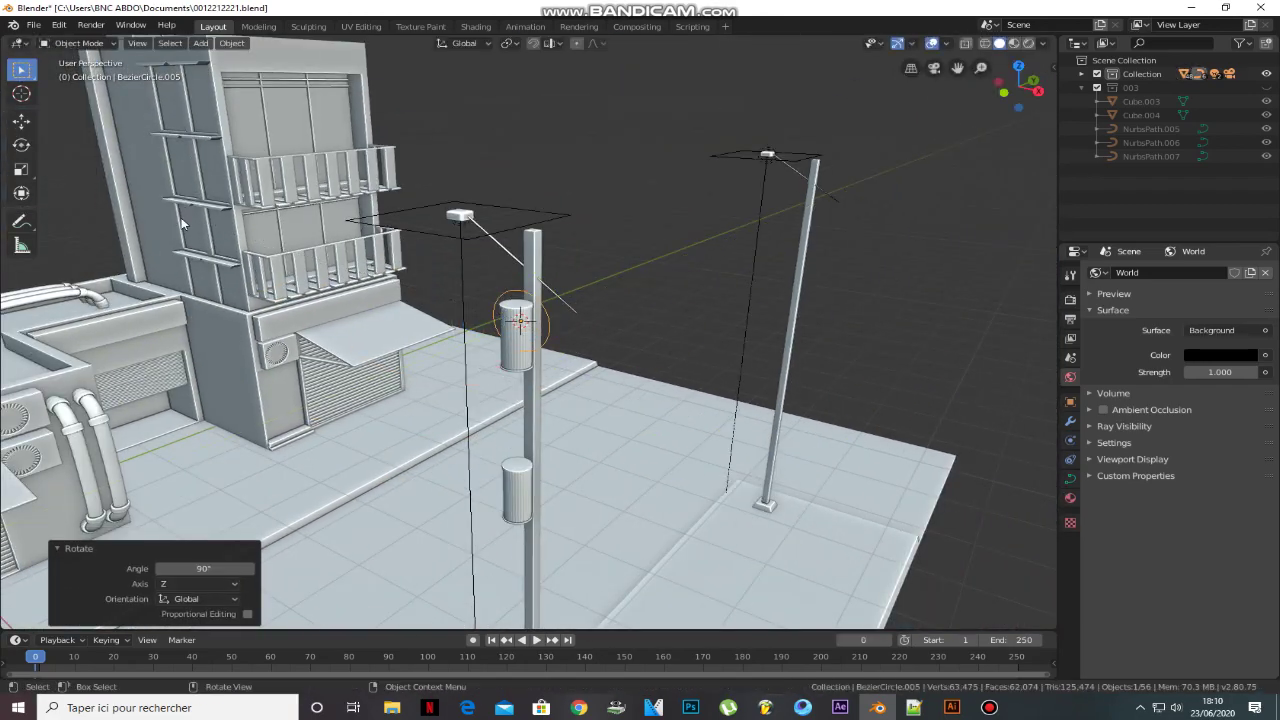
pyautogui.press('Tab')
pyautogui.scroll(5, 753, 342)
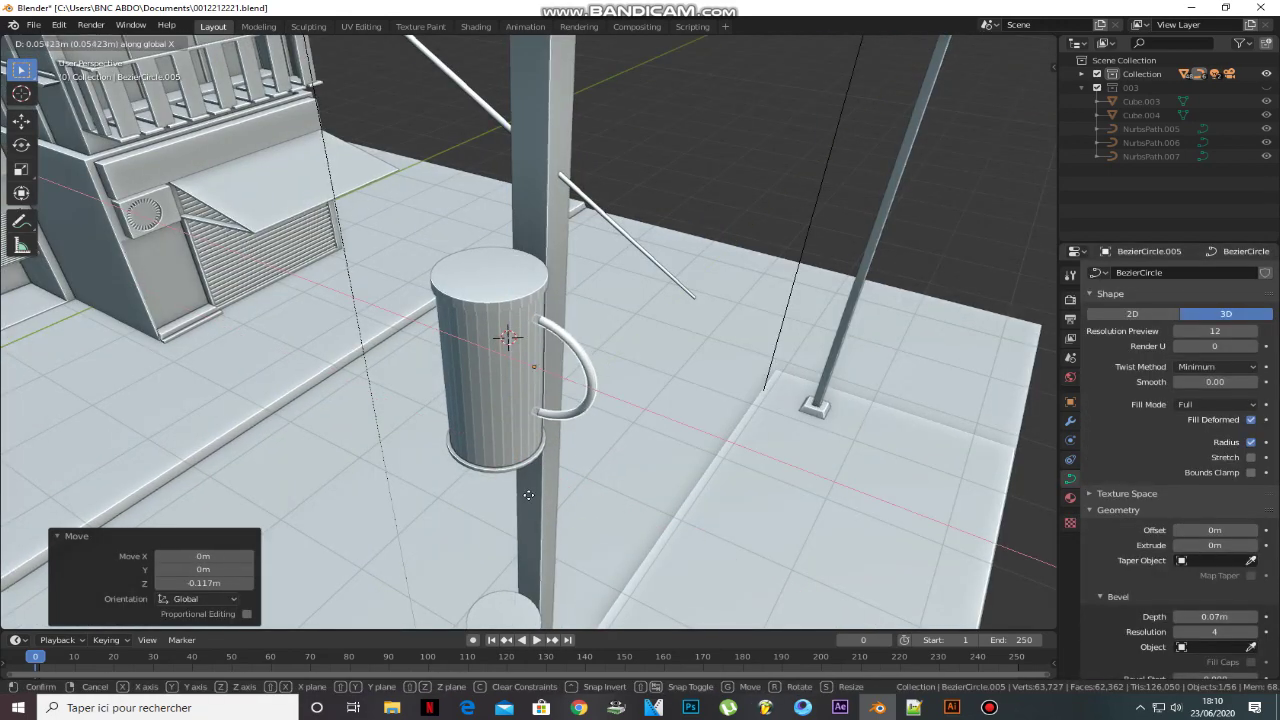
pyautogui.click(528, 495)
pyautogui.moveTo(528, 495); pyautogui.dragTo(531, 370, button='middle')
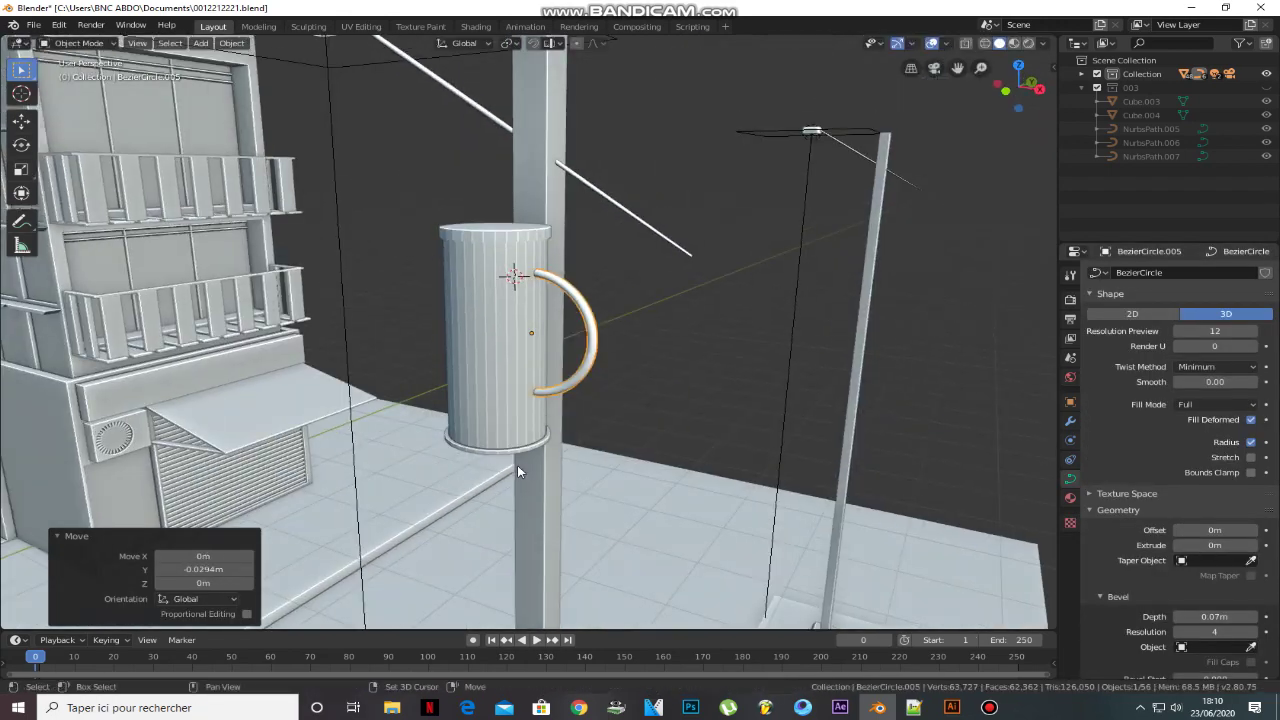
# - Add a small cylinder cap for the pipe, then duplicate and rotate it
pyautogui.hotkey('shift', 'a')
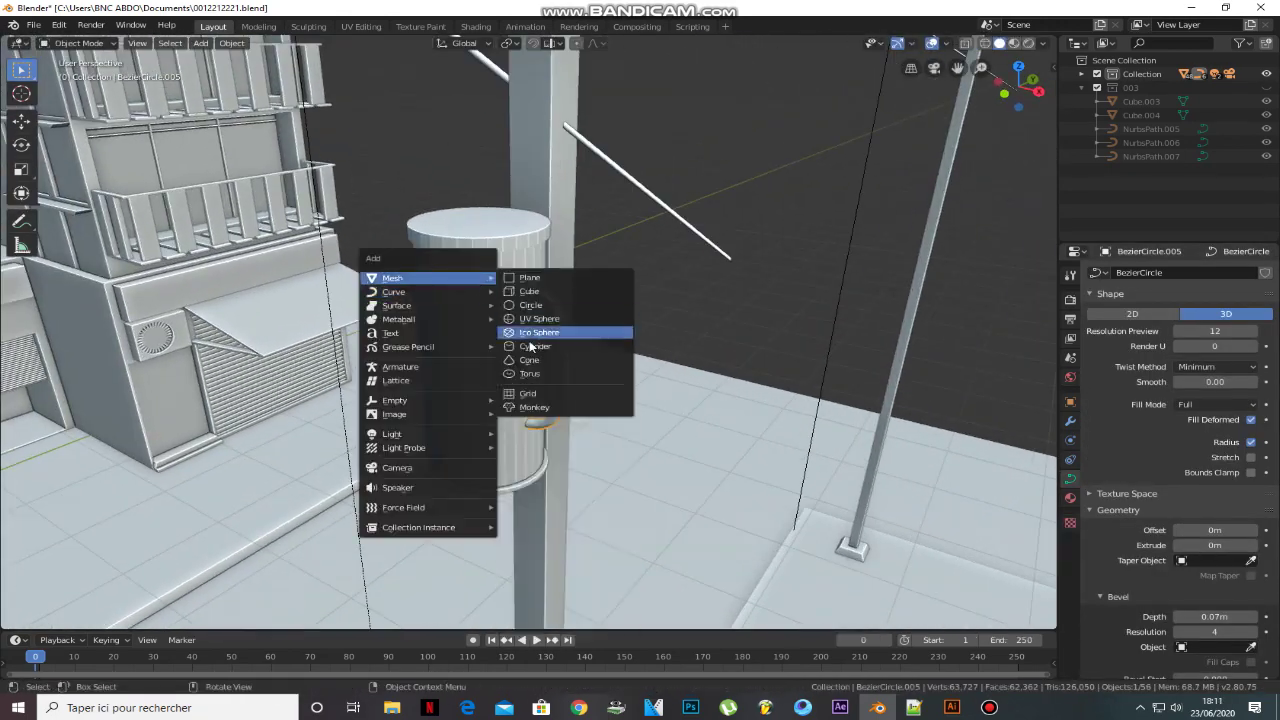
pyautogui.click(557, 368)
pyautogui.scroll(5, 483, 295)
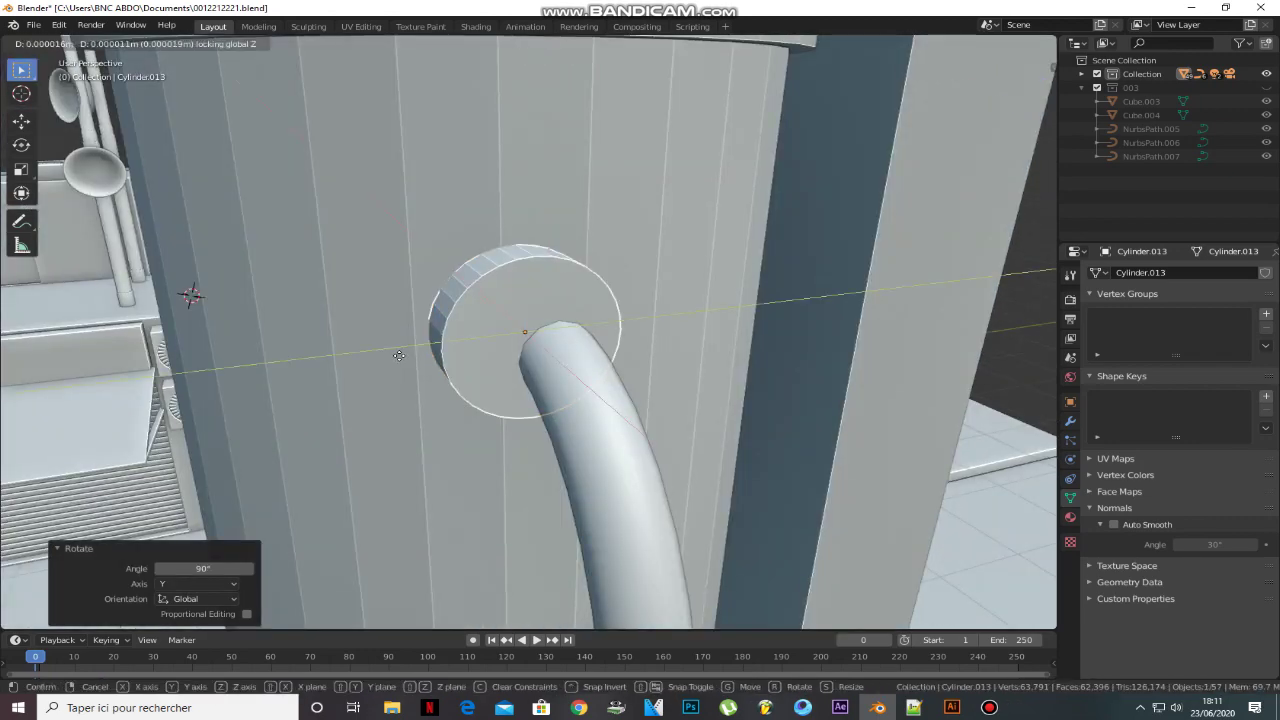
pyautogui.scroll(-6, 483, 295)
pyautogui.hotkey('shift', 'd')
pyautogui.click(470, 300)
# - Add a scaled-down cube with bevelled edges as the rounded side box
pyautogui.hotkey('shift', 'a')
pyautogui.click(503, 304)
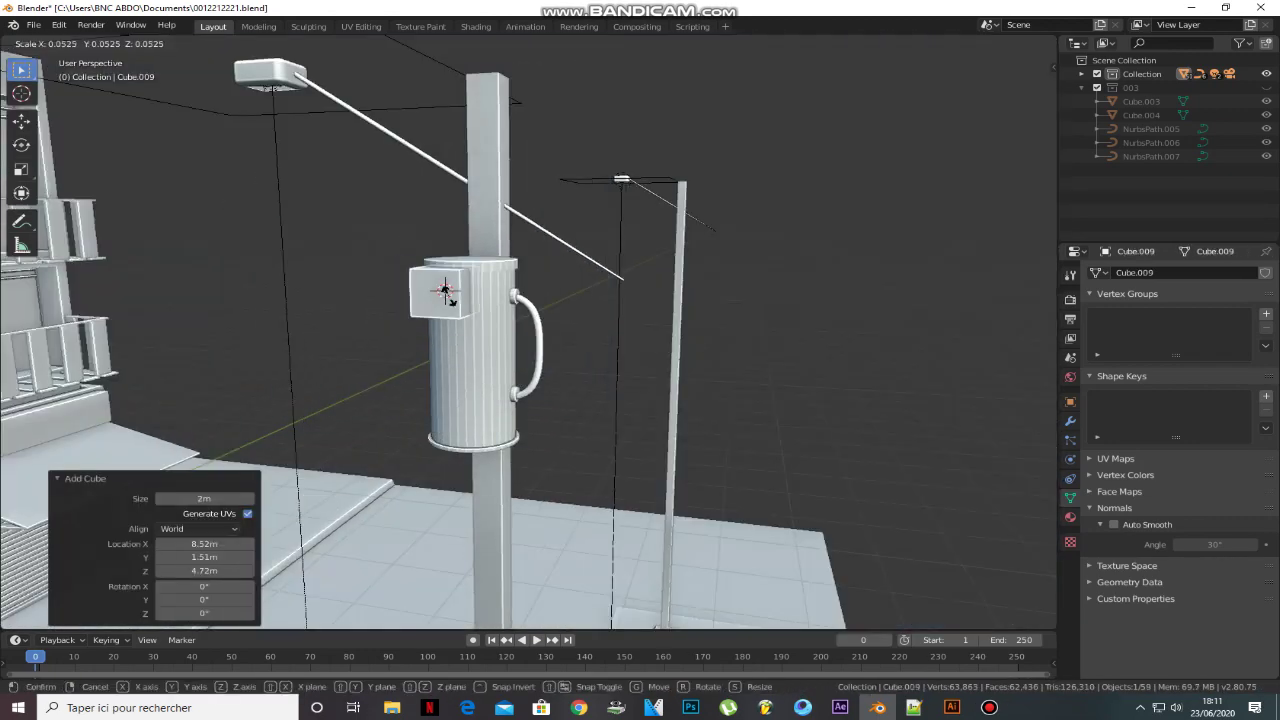
pyautogui.press('s')
pyautogui.moveTo(560, 330)
pyautogui.mouseDown(button='middle')
pyautogui.moveTo(583, 401)
pyautogui.moveTo(731, 383)
pyautogui.mouseUp(button='middle')
pyautogui.press('Tab')
pyautogui.hotkey('ctrl', 'b')
pyautogui.click(583, 401)
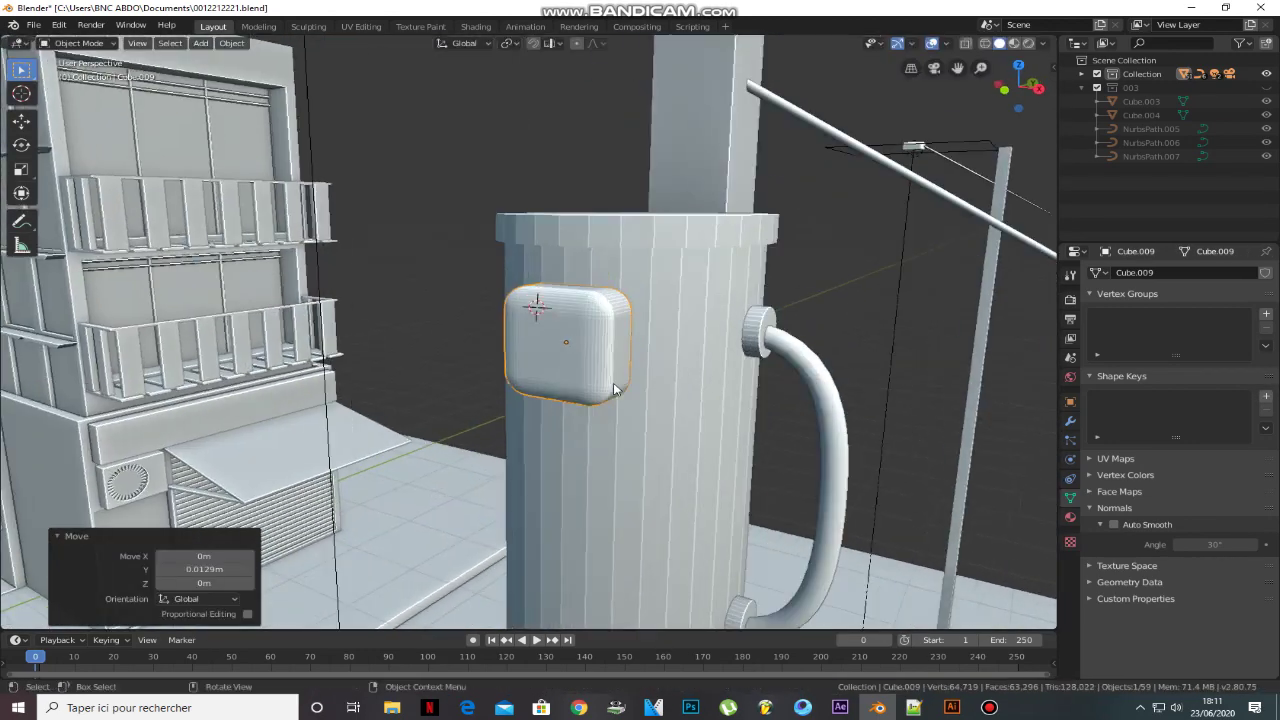
# - Duplicate and rotate the curved pipe into a band, moving it along Z
pyautogui.press('Tab')
pyautogui.click(731, 383)
pyautogui.click(666, 400)
pyautogui.press('g')
pyautogui.press('z')
pyautogui.click(666, 420)
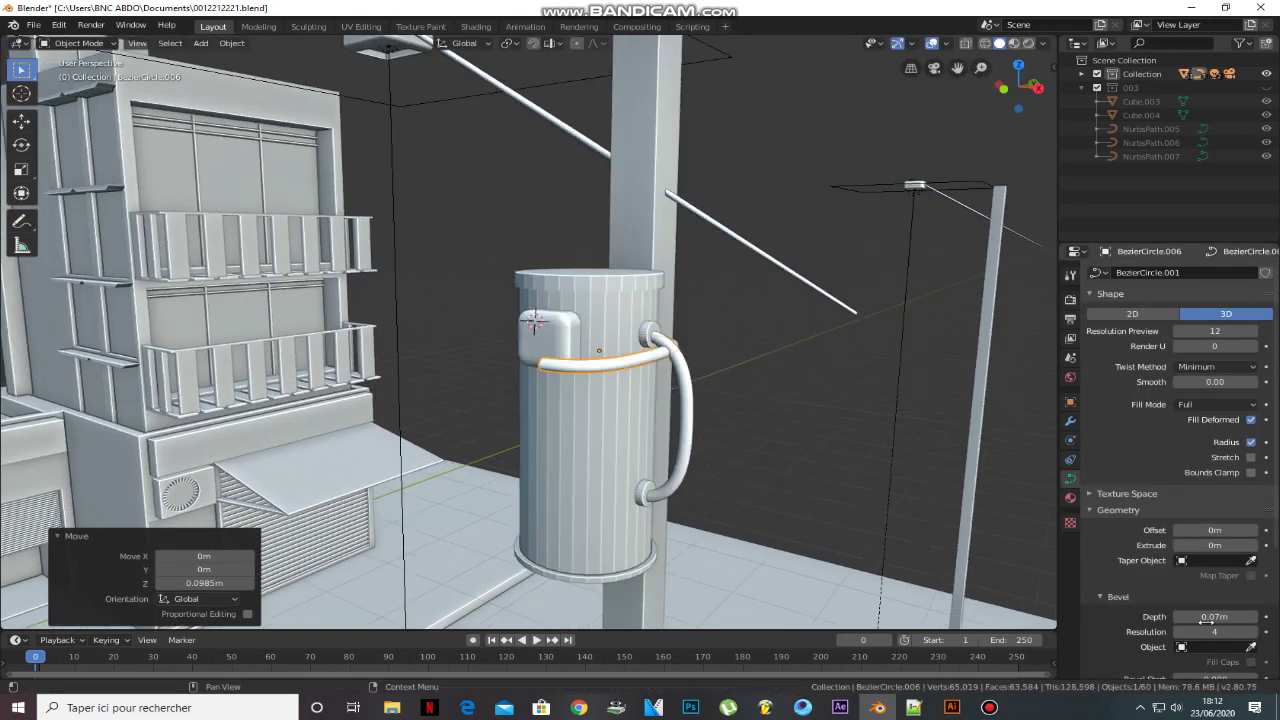
# - Move the small box onto the top of the utility box
pyautogui.moveTo(666, 420); pyautogui.dragTo(666, 437, button='middle')
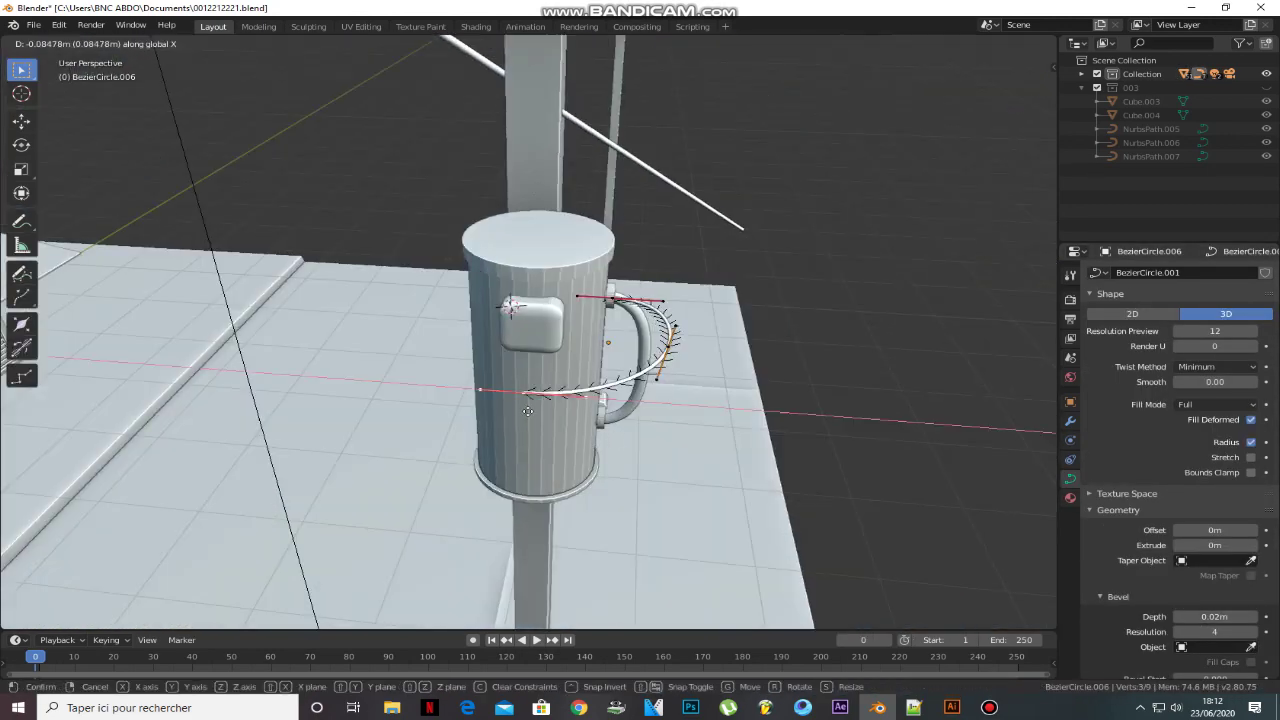
pyautogui.moveTo(510, 395); pyautogui.dragTo(738, 441, button='middle')
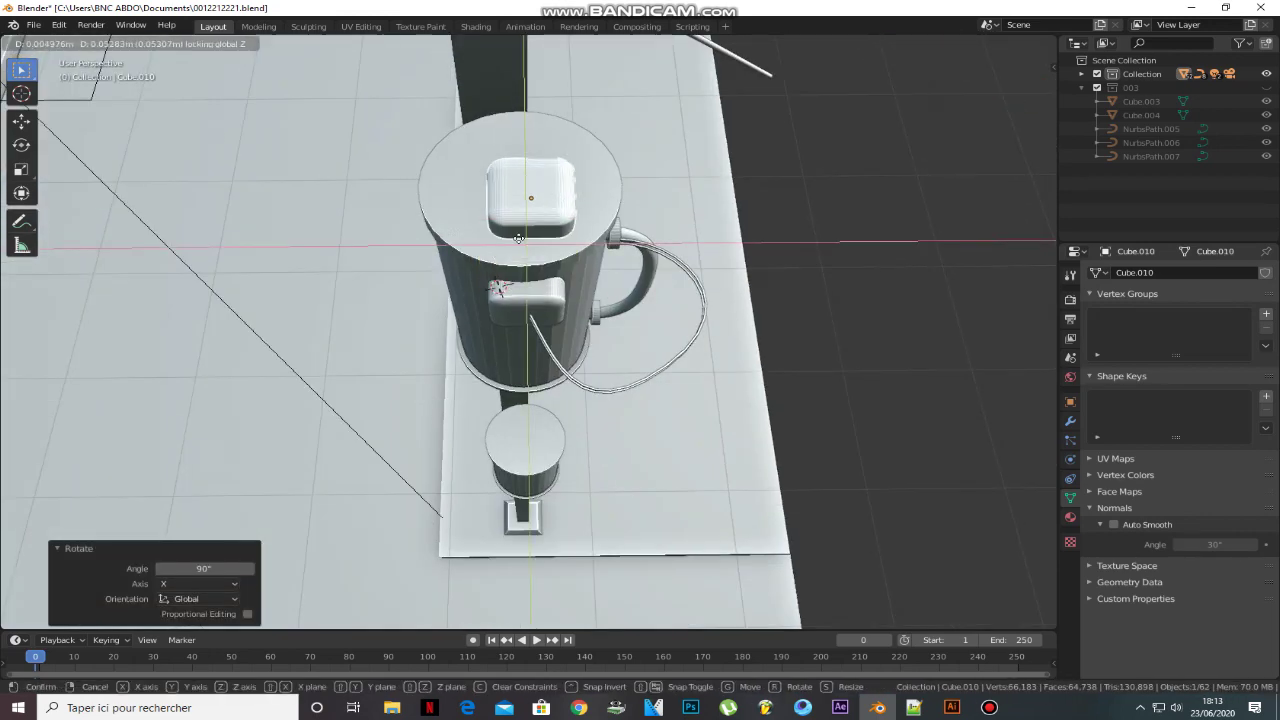
pyautogui.press('g')
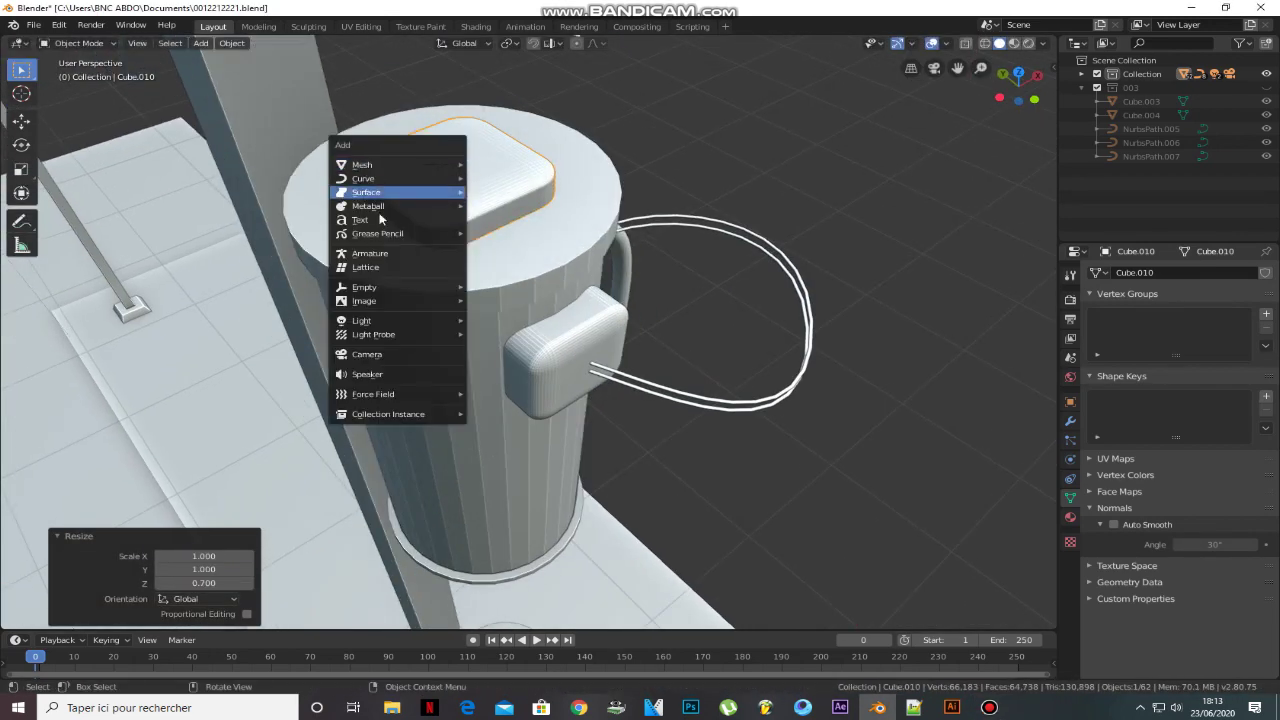